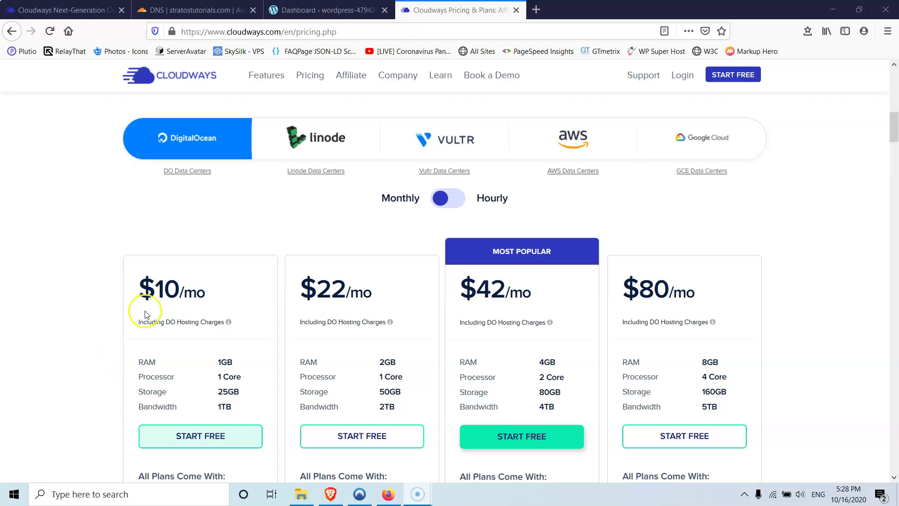
- Show the Vultr plans, priced from $11/mo for 1GB to $84/mo for 8GB
{"action": "left_click", "coordinate": [450, 156]}
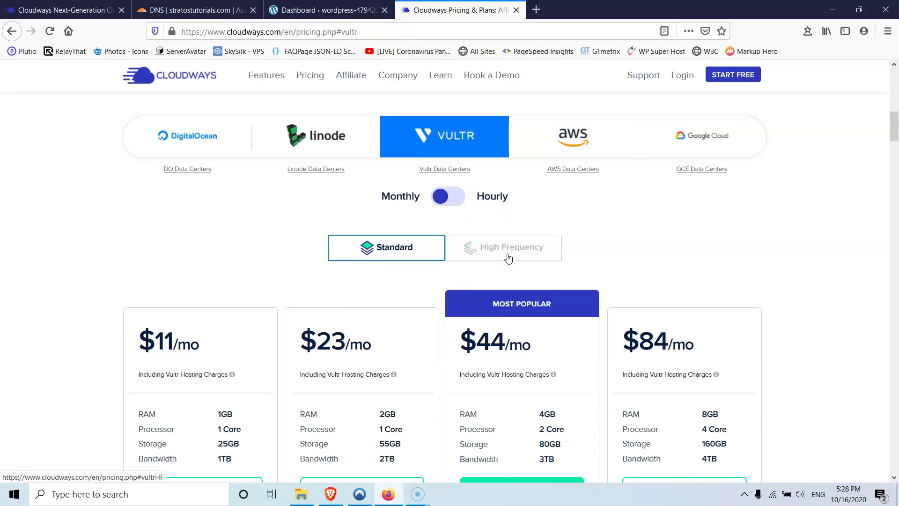
- Compare Vultr Standard and High Frequency prices, finishing on High Frequency ($13–$100/mo)
{"action": "scroll", "coordinate": [507, 255], "scroll_direction": "down", "scroll_amount": 2}
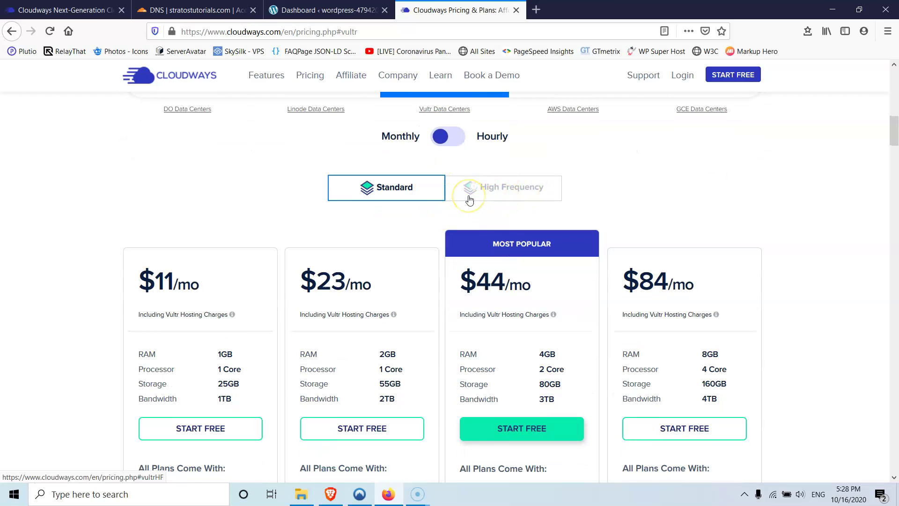
{"action": "left_click", "coordinate": [436, 188]}
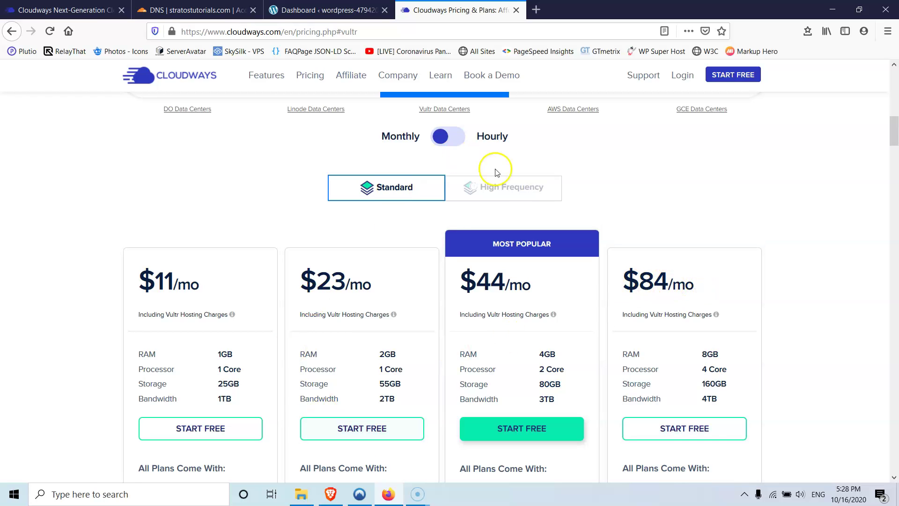
{"action": "left_click", "coordinate": [511, 187]}
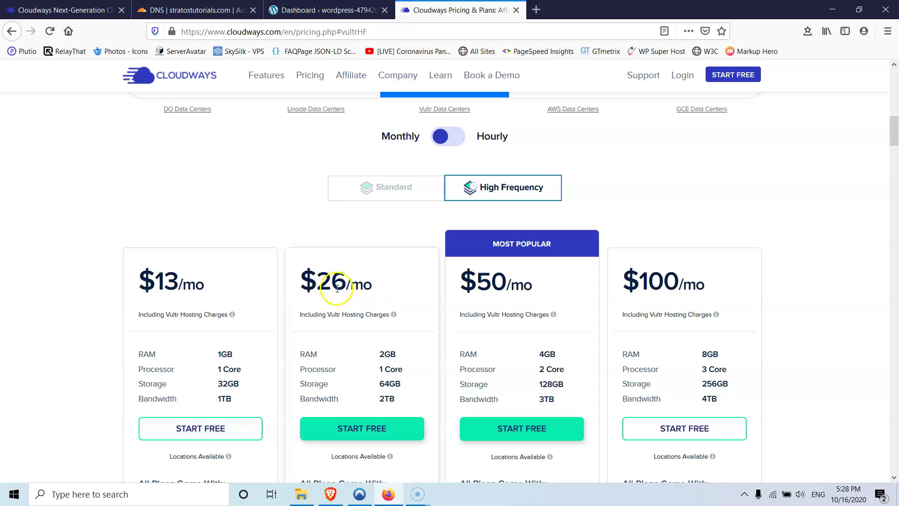
{"action": "left_click", "coordinate": [413, 187]}
{"action": "left_click", "coordinate": [486, 188]}
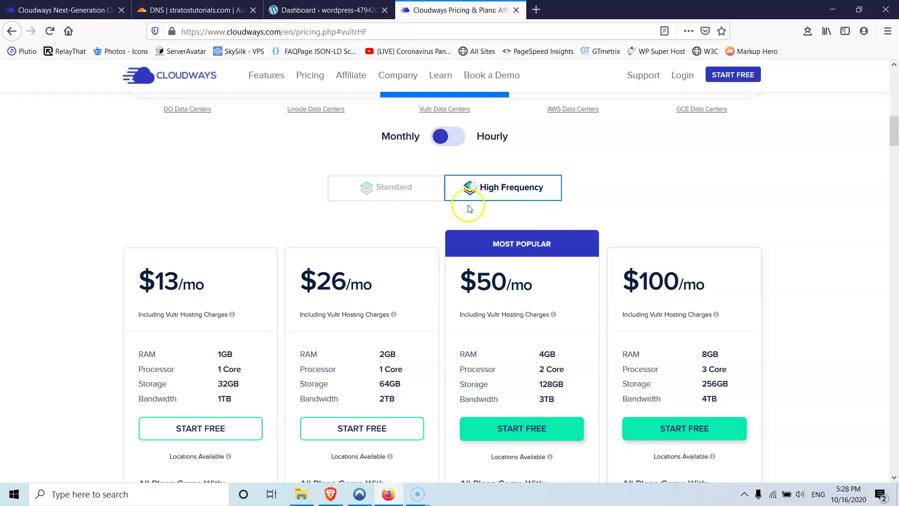
{"action": "left_click", "coordinate": [371, 187]}
{"action": "left_click", "coordinate": [493, 192]}
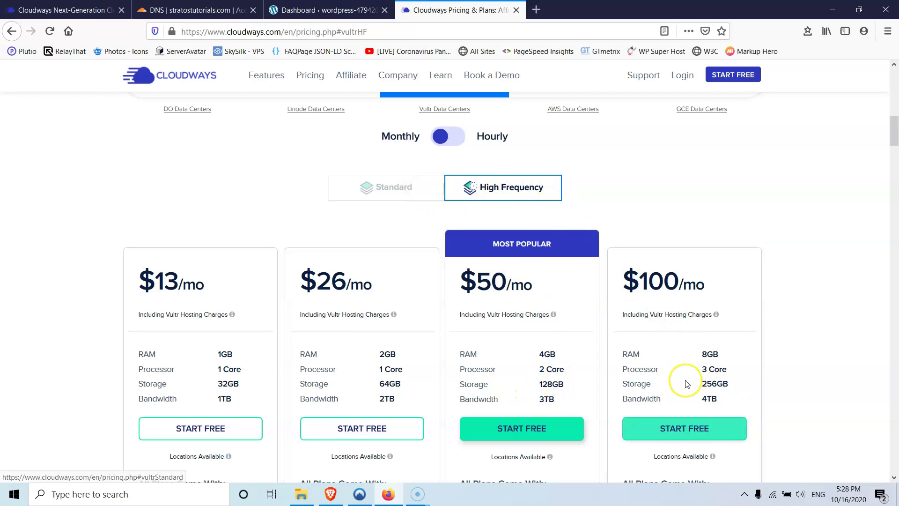
{"action": "left_click", "coordinate": [420, 188]}
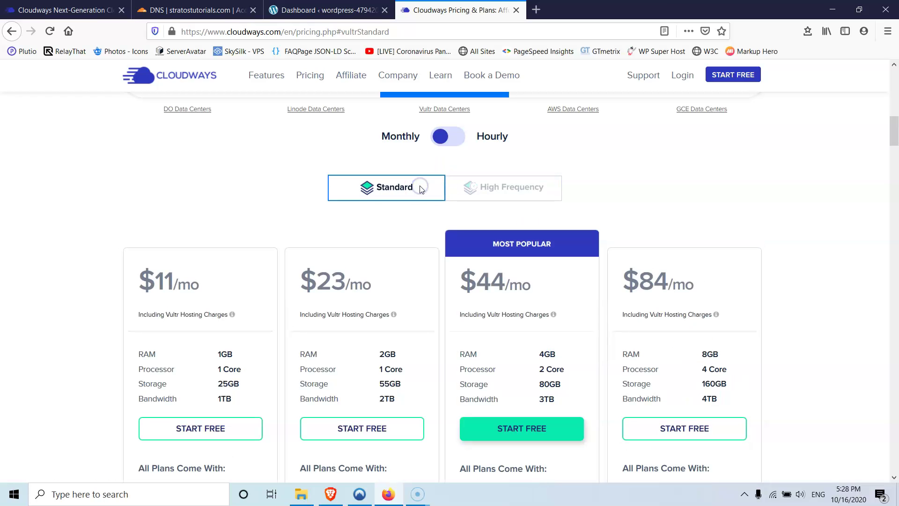
{"action": "left_click", "coordinate": [498, 194]}
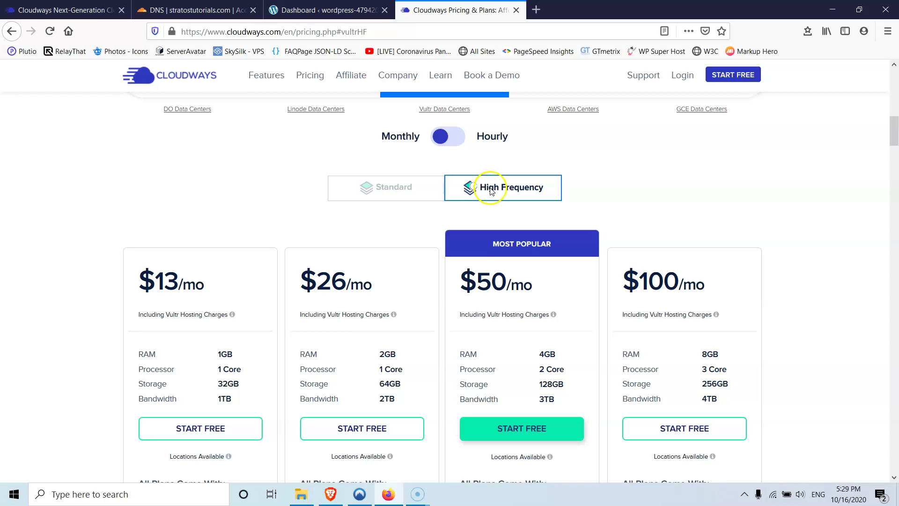
{"action": "scroll", "coordinate": [445, 170], "scroll_direction": "up", "scroll_amount": 5}
- Switch the Cloudways server list to Applications and launch the Stratostutorials site in a new tab
{"action": "scroll", "coordinate": [440, 169], "scroll_direction": "up", "scroll_amount": 5}
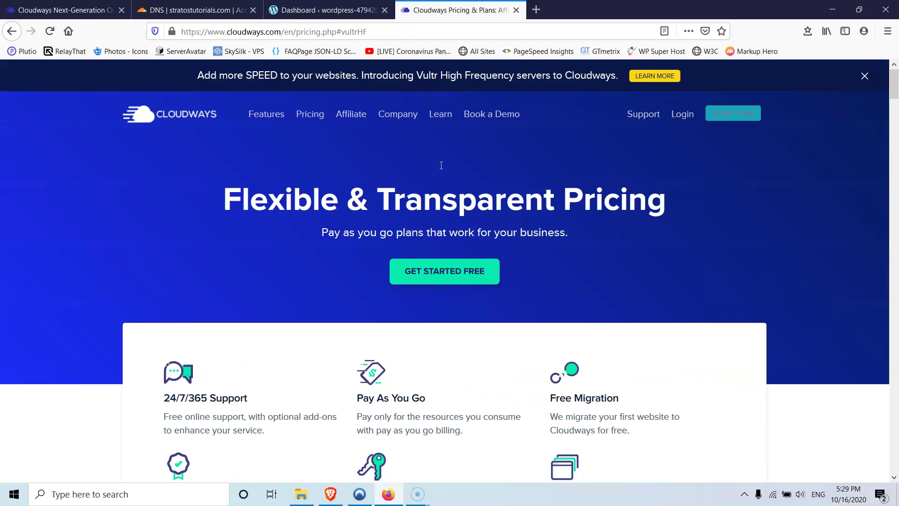
{"action": "left_click", "coordinate": [81, 10]}
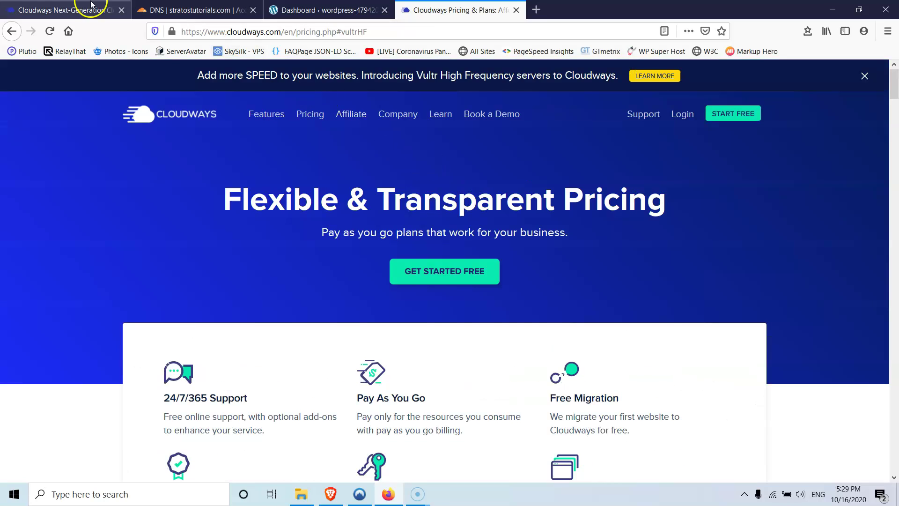
{"action": "left_click", "coordinate": [112, 77]}
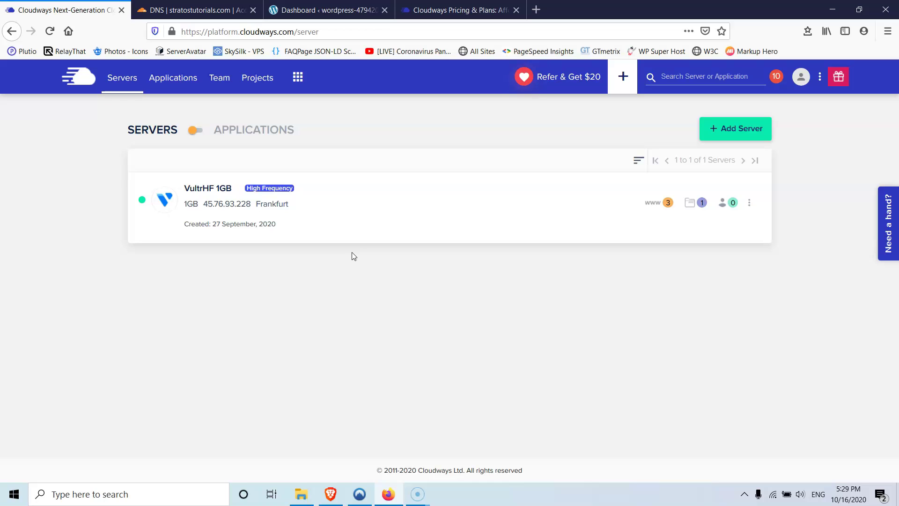
{"action": "left_click", "coordinate": [253, 213]}
{"action": "left_click", "coordinate": [195, 131]}
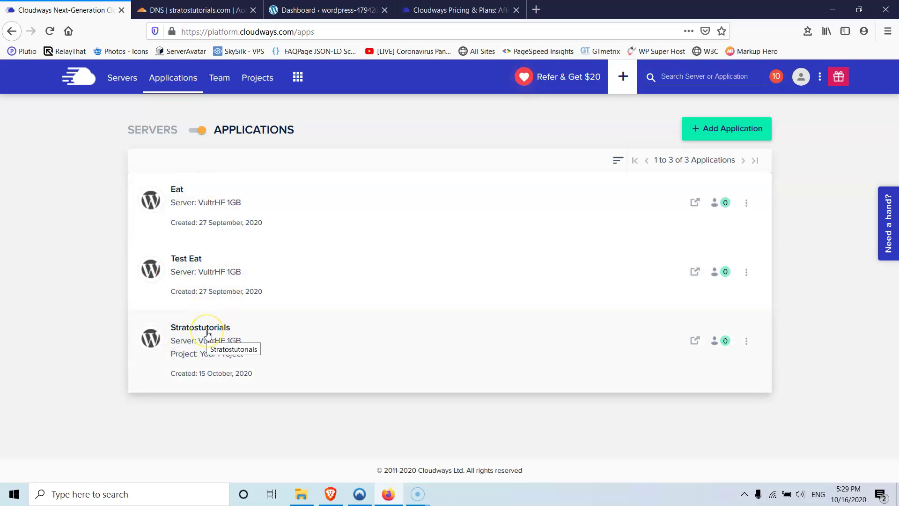
{"action": "left_click", "coordinate": [694, 341]}
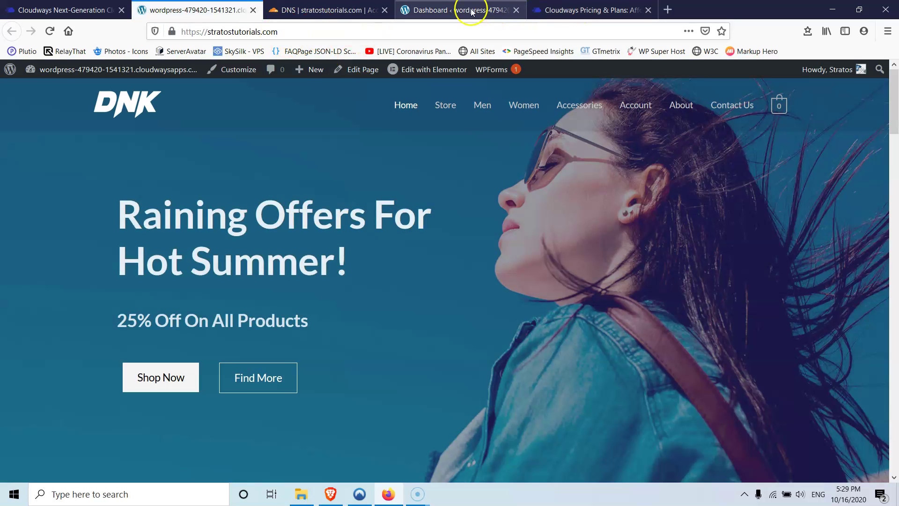
- Close the old dashboard tab, scroll the DNK storefront, close the pricing tab, and return to Cloudways
{"action": "left_click", "coordinate": [517, 10]}
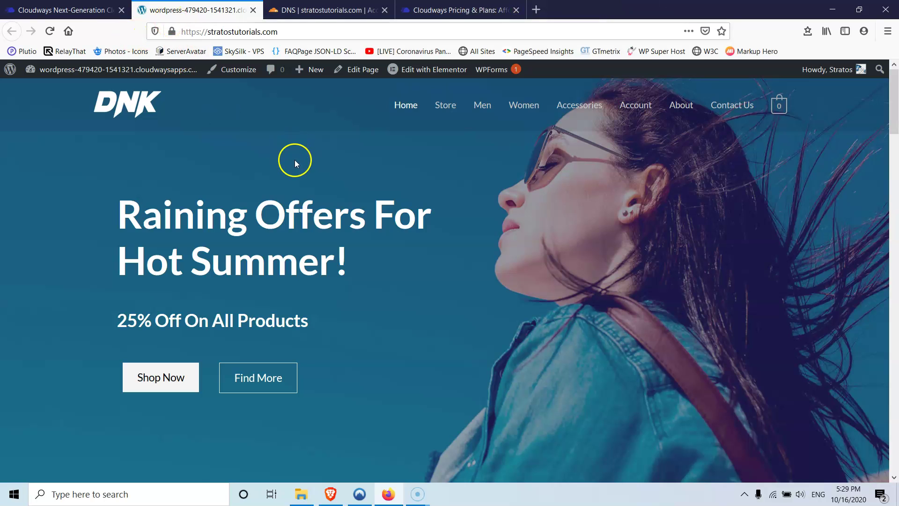
{"action": "scroll", "coordinate": [294, 160], "scroll_direction": "down", "scroll_amount": 15}
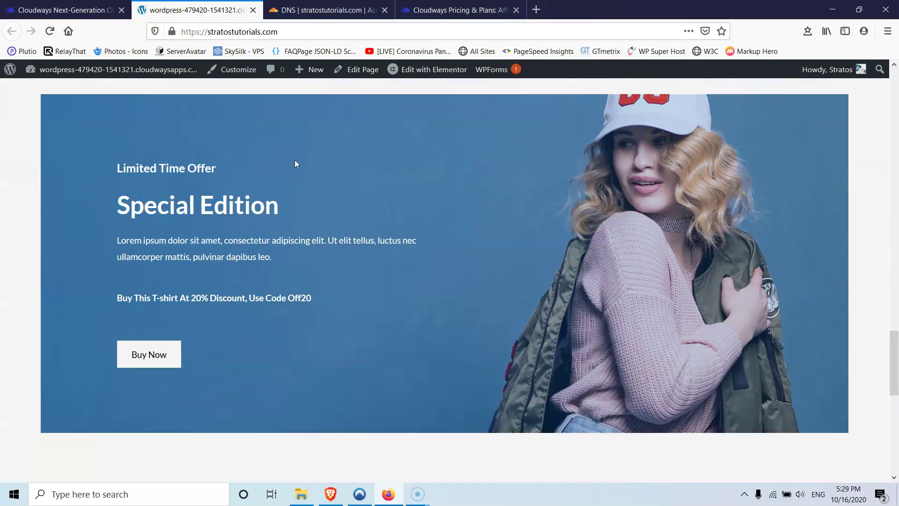
{"action": "scroll", "coordinate": [295, 164], "scroll_direction": "up", "scroll_amount": 12}
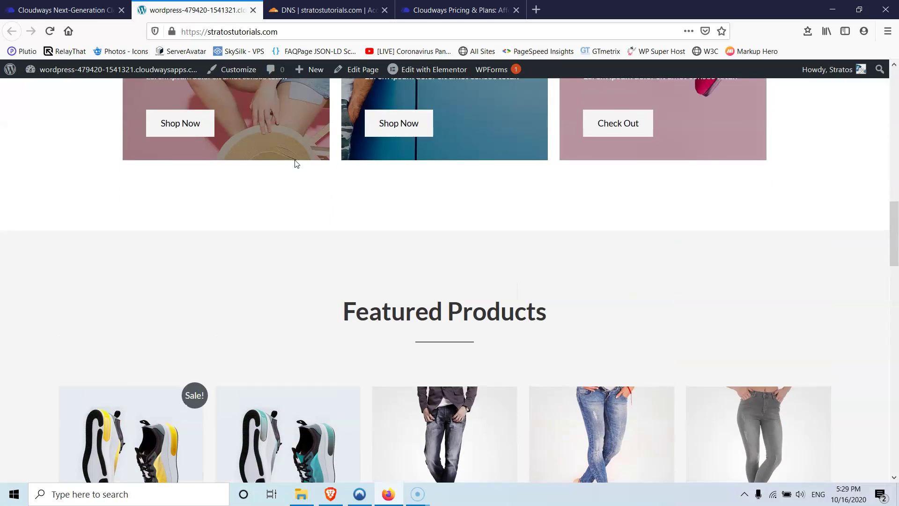
{"action": "scroll", "coordinate": [295, 164], "scroll_direction": "up", "scroll_amount": 5}
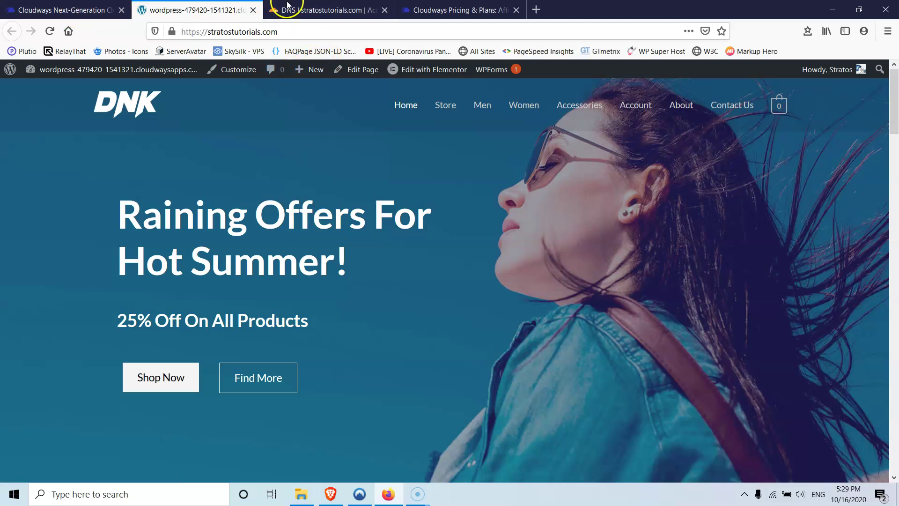
{"action": "left_click", "coordinate": [516, 10]}
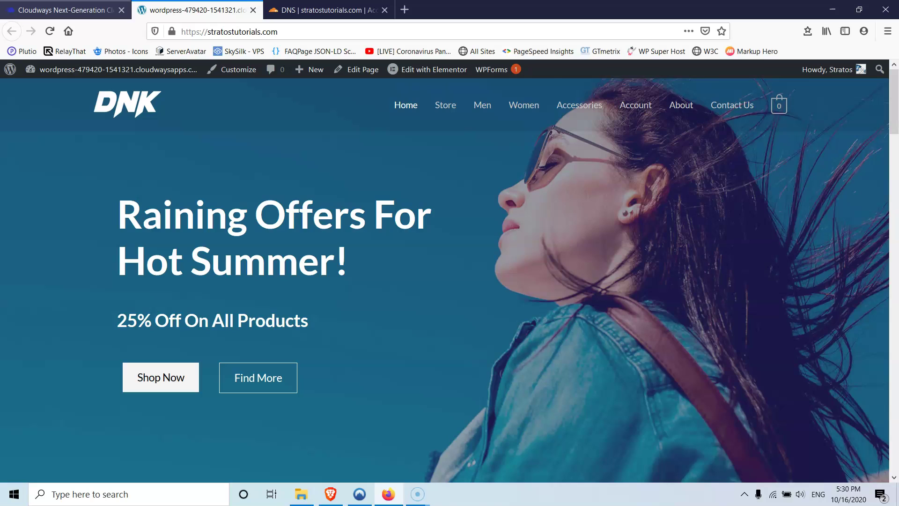
{"action": "key", "text": "ctrl+Page_Up"}
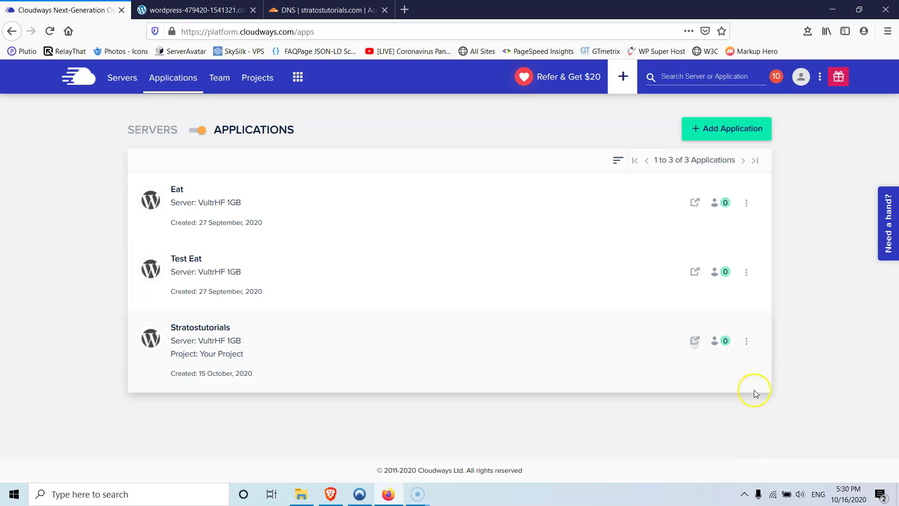
- Choose Clone Server for the VultrHF 1GB server and confirm YES in the Server Cloning dialog
{"action": "left_click", "coordinate": [750, 345]}
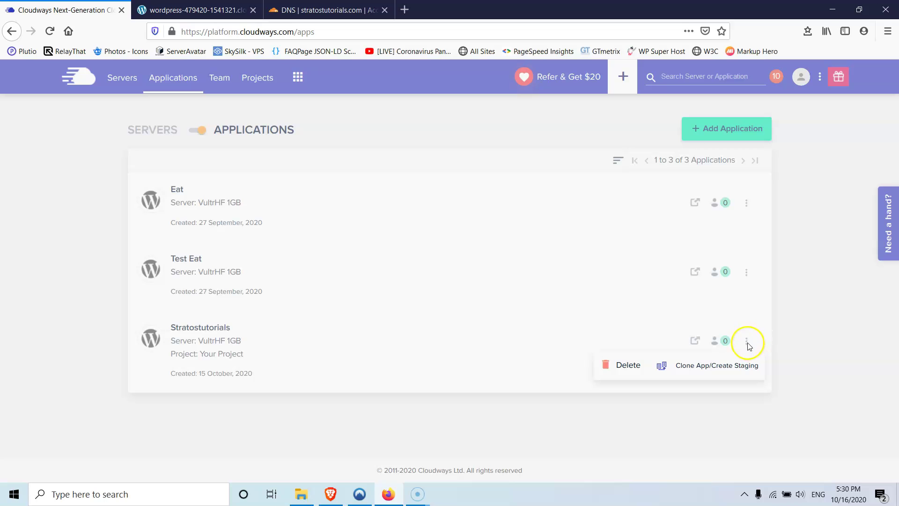
{"action": "left_click", "coordinate": [747, 401]}
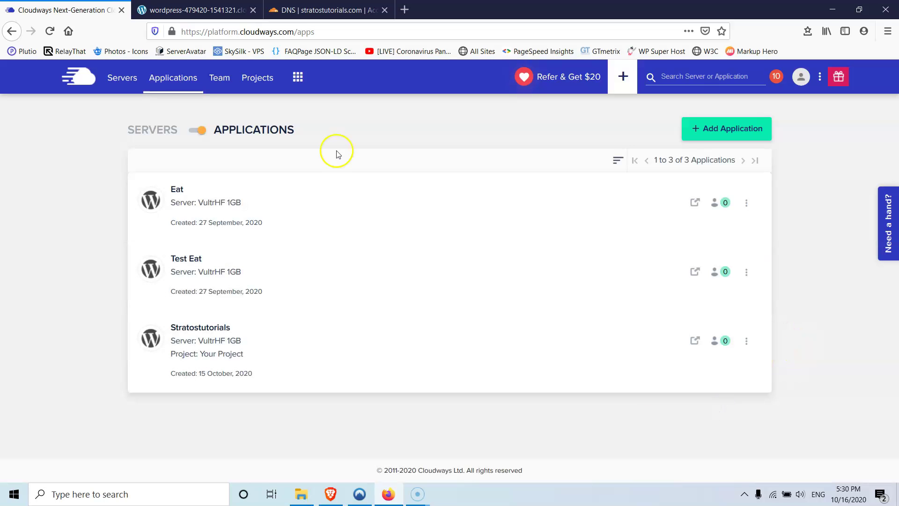
{"action": "left_click", "coordinate": [123, 79]}
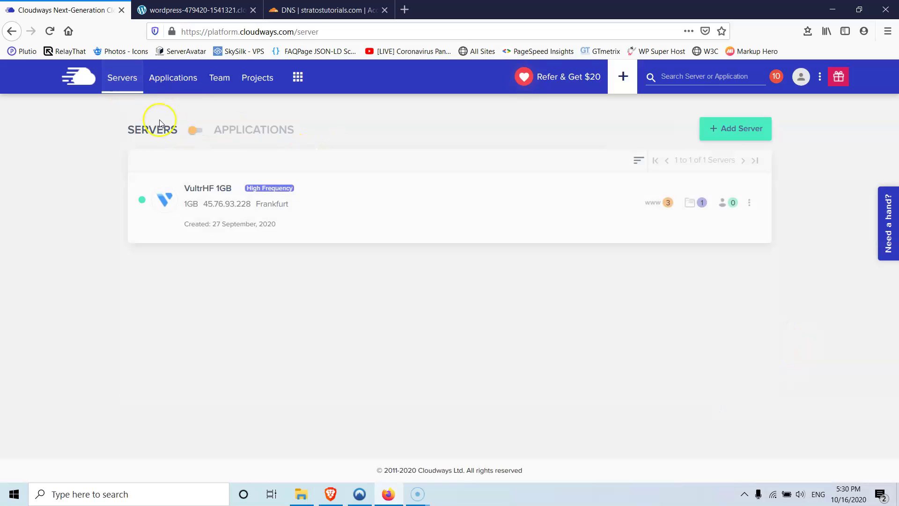
{"action": "left_click", "coordinate": [750, 204]}
{"action": "left_click", "coordinate": [739, 232]}
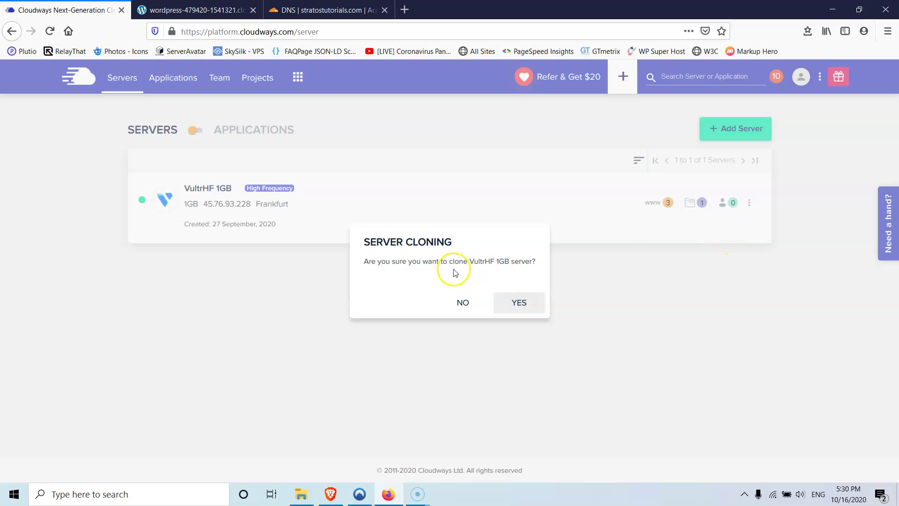
{"action": "left_click", "coordinate": [519, 309]}
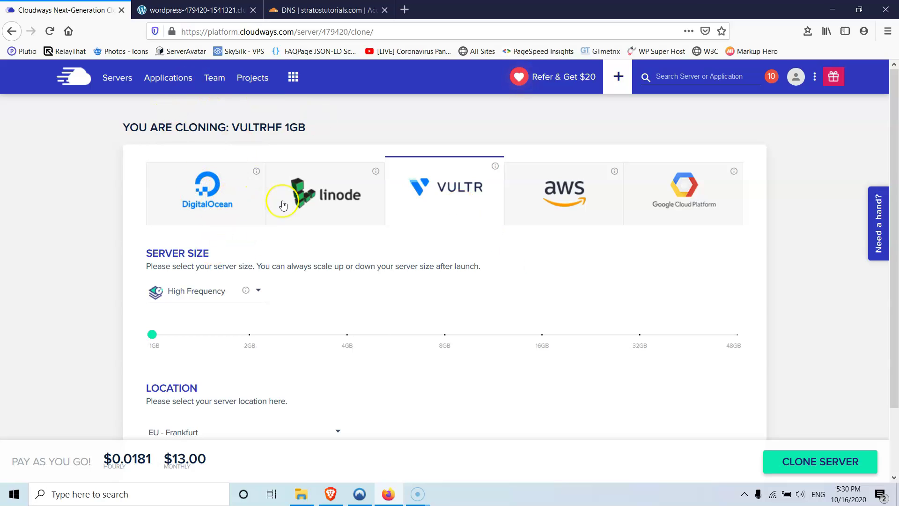
{"action": "left_click", "coordinate": [205, 300]}
{"action": "left_click", "coordinate": [209, 293]}
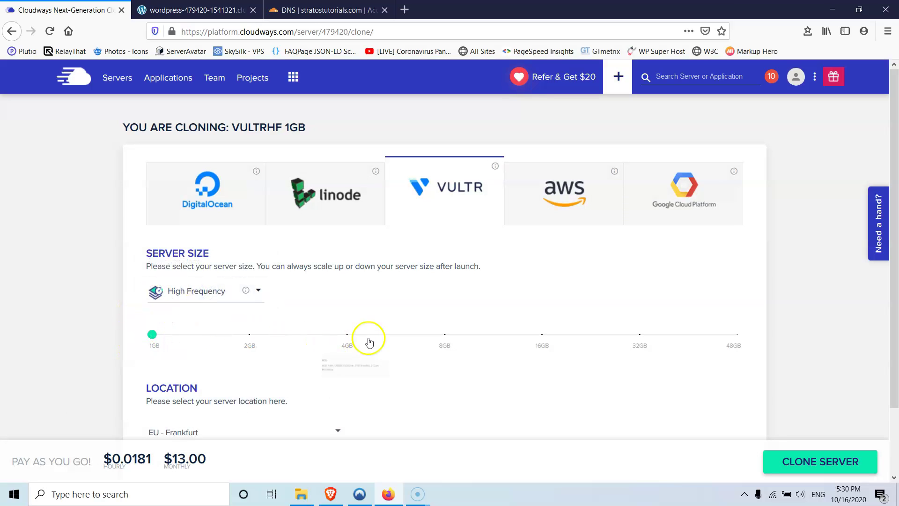
{"action": "scroll", "coordinate": [202, 325], "scroll_direction": "down", "scroll_amount": 2}
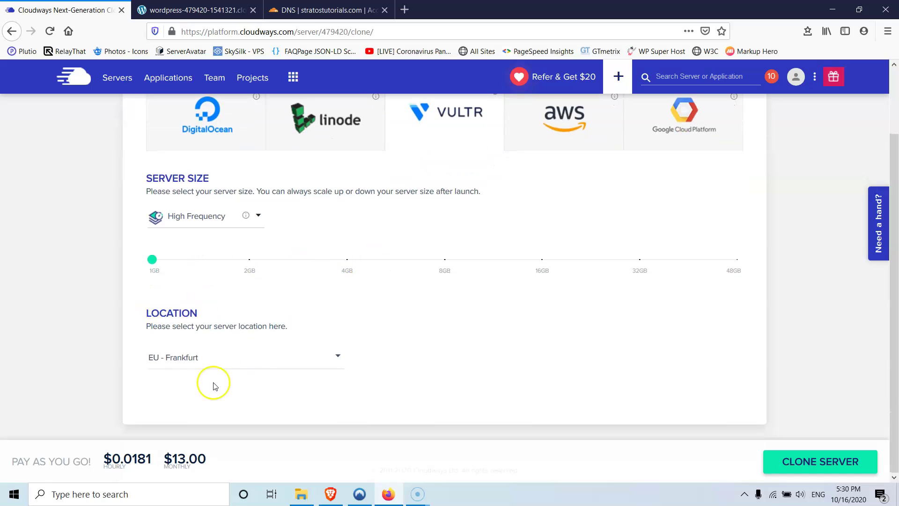
{"action": "left_click", "coordinate": [194, 357]}
{"action": "scroll", "coordinate": [199, 358], "scroll_direction": "down", "scroll_amount": 2}
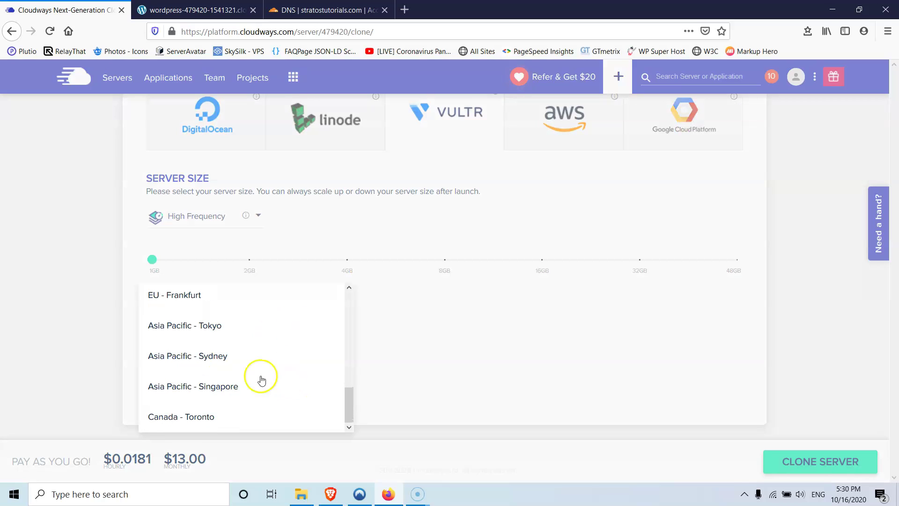
{"action": "left_click", "coordinate": [239, 383]}
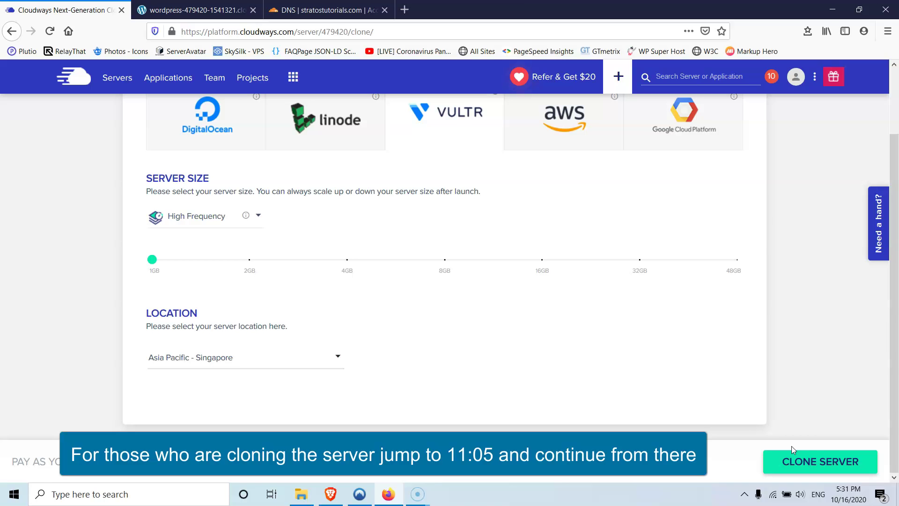
{"action": "scroll", "coordinate": [118, 296], "scroll_direction": "up", "scroll_amount": 2}
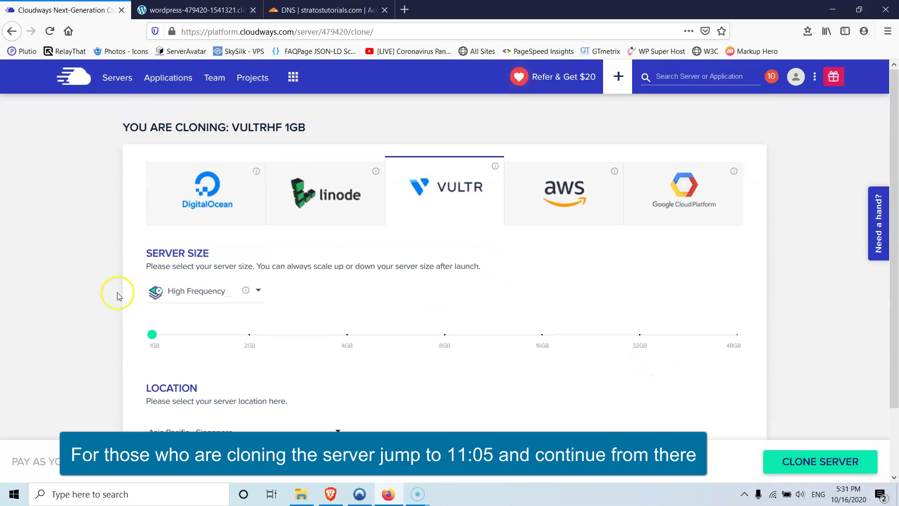
- Go back to the Servers list showing only the VultrHF 1GB Frankfurt server
{"action": "left_click", "coordinate": [114, 83]}
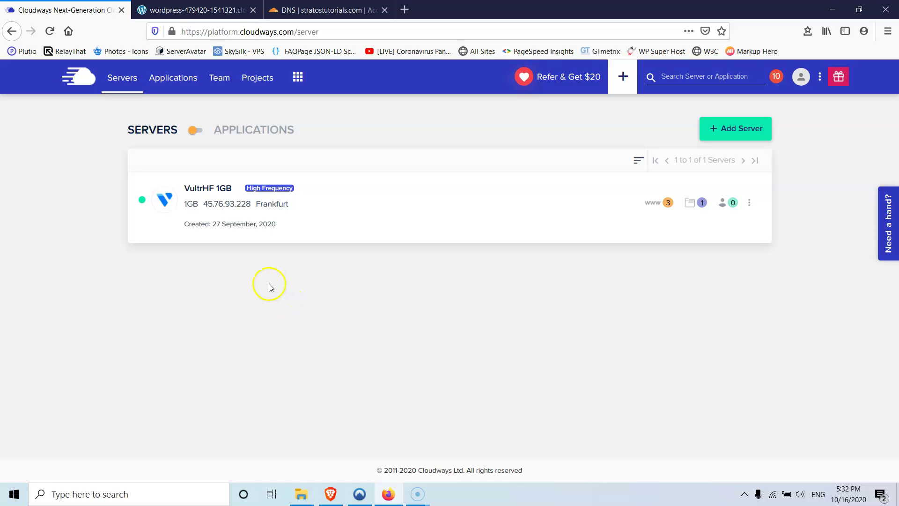
- Switch to Applications, then return to Servers to reach the Deploy Your Managed Application page
{"action": "left_click", "coordinate": [197, 131]}
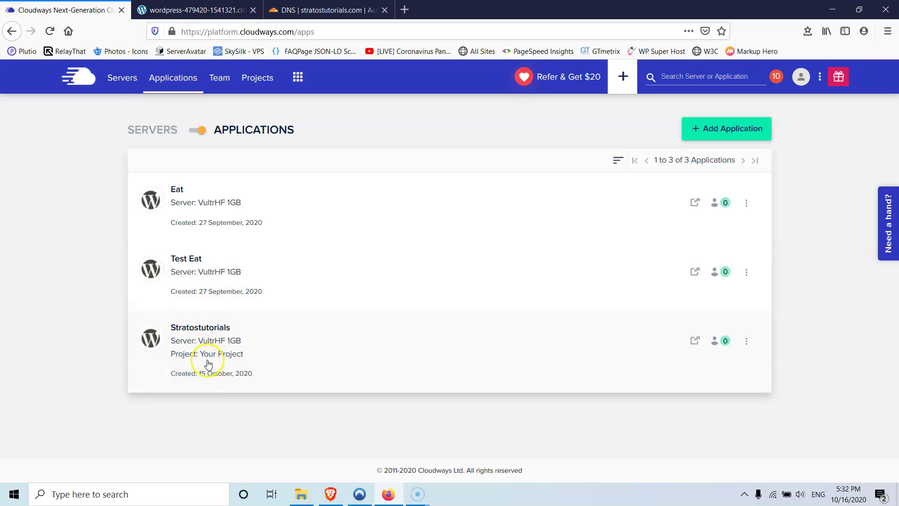
{"action": "left_click", "coordinate": [131, 86]}
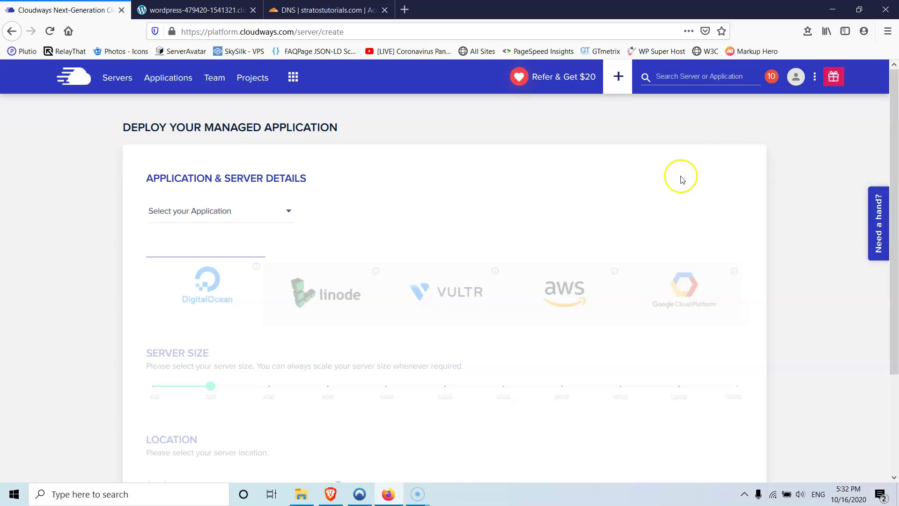
- Choose Clean WordPress 5.4.2 as the application to deploy
{"action": "left_click", "coordinate": [261, 214]}
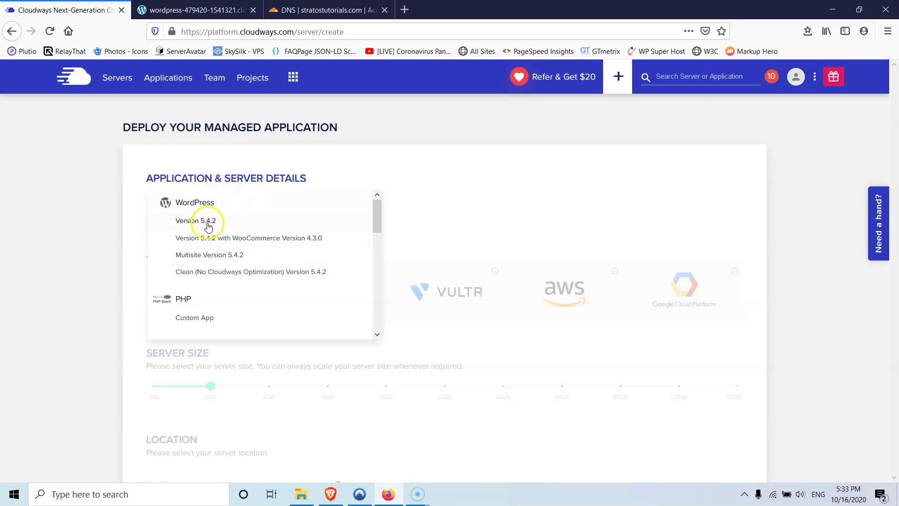
{"action": "scroll", "coordinate": [208, 227], "scroll_direction": "down", "scroll_amount": 3}
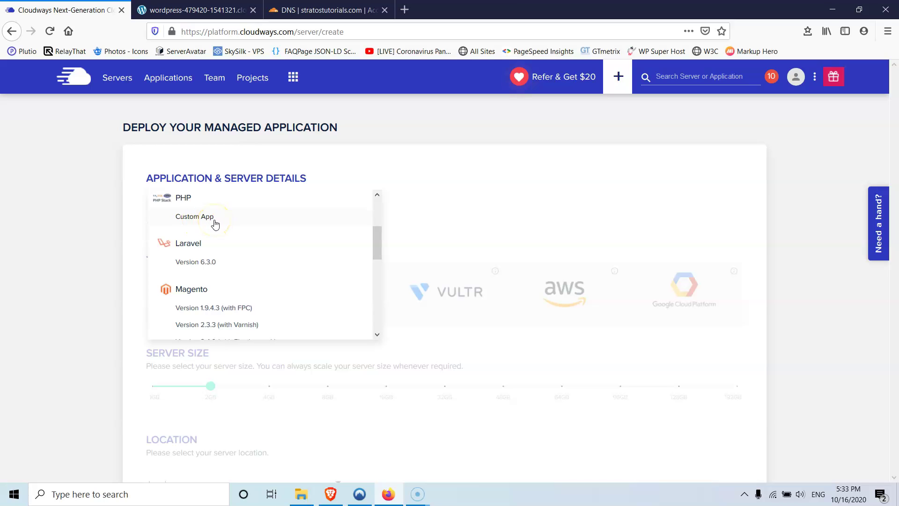
{"action": "scroll", "coordinate": [213, 226], "scroll_direction": "up", "scroll_amount": 3}
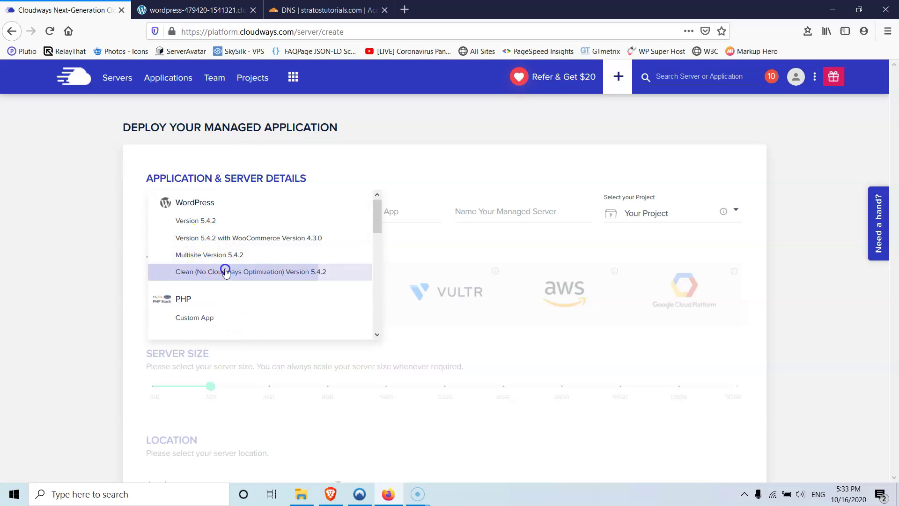
{"action": "left_click", "coordinate": [225, 273]}
- Name the managed app 'Delete me' and the managed server 'New Server'
{"action": "left_click", "coordinate": [379, 214]}
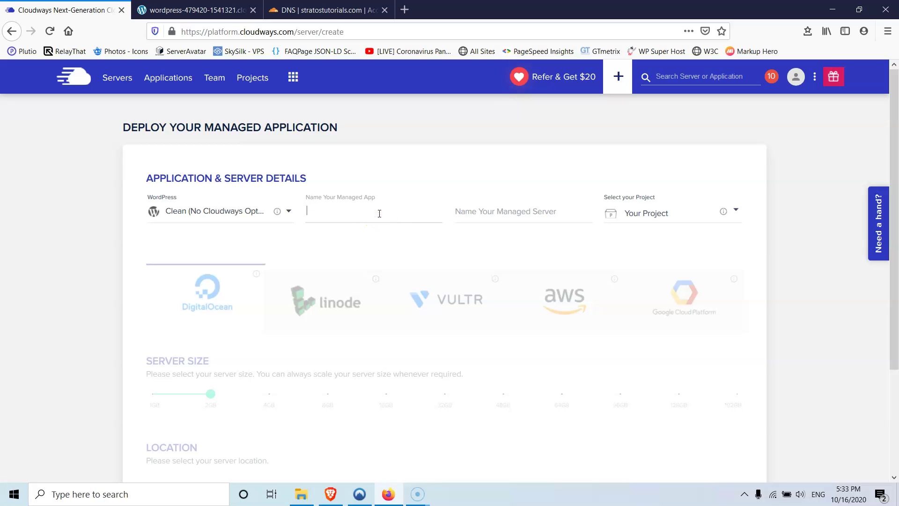
{"action": "type", "text": "DELETE"}
{"action": "key", "text": "BackSpace"}
{"action": "key", "text": "BackSpace"}
{"action": "key", "text": "BackSpace"}
{"action": "key", "text": "BackSpace"}
{"action": "type", "text": "LE"}
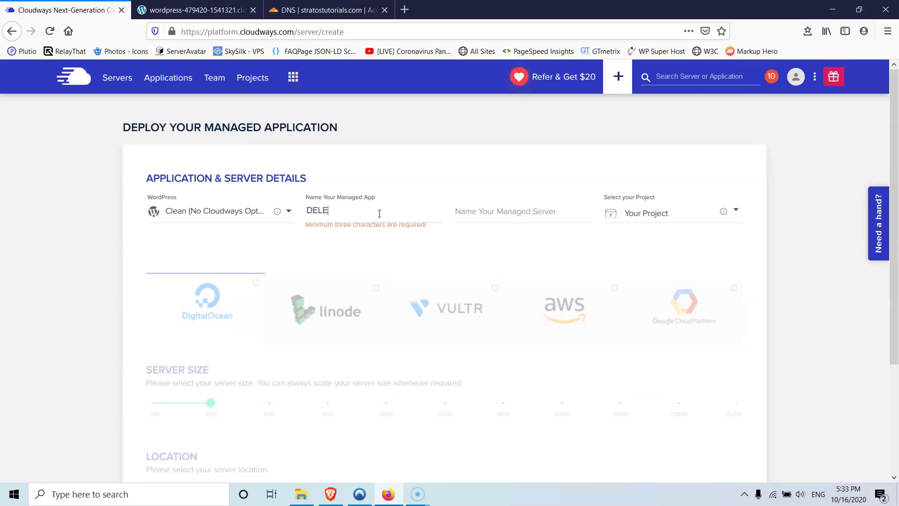
{"action": "type", "text": "TE"}
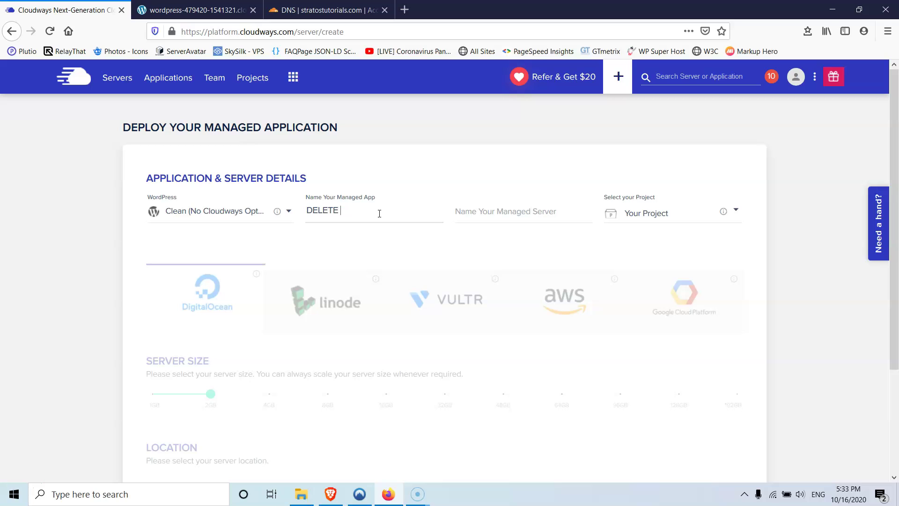
{"action": "key", "text": "BackSpace"}
{"action": "key", "text": "BackSpace"}
{"action": "key", "text": "BackSpace"}
{"action": "key", "text": "BackSpace"}
{"action": "key", "text": "BackSpace"}
{"action": "type", "text": "elete me"}
{"action": "left_click", "coordinate": [544, 216]}
{"action": "type", "text": "New"}
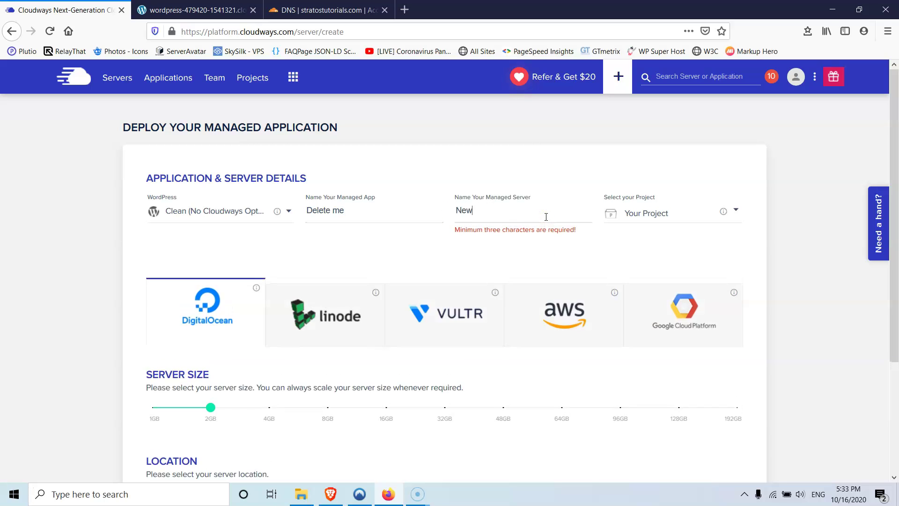
{"action": "type", "text": " Server"}
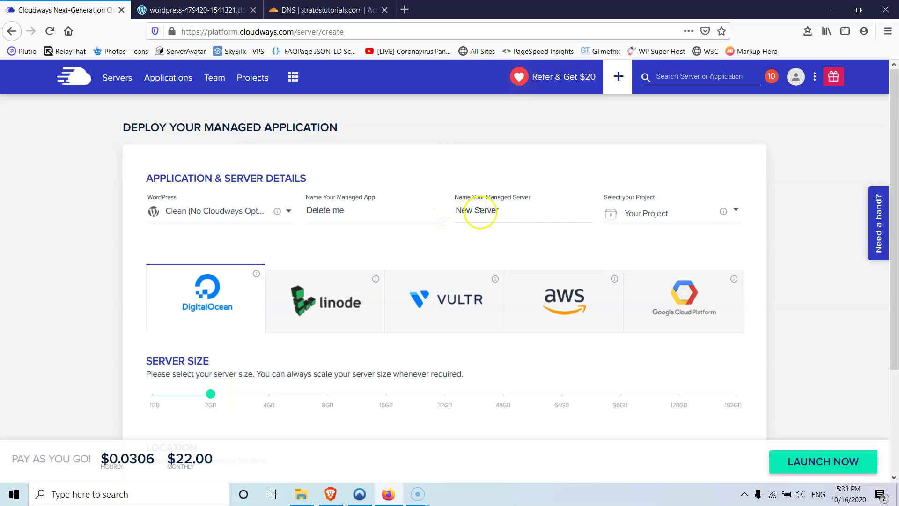
- Select Vultr High Frequency 1GB in EU - Paris and launch the server
{"action": "scroll", "coordinate": [409, 201], "scroll_direction": "down", "scroll_amount": 3}
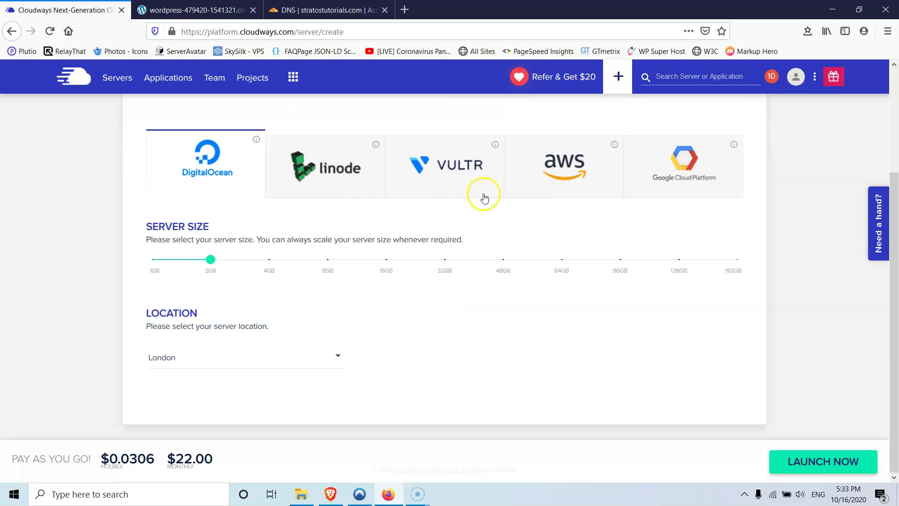
{"action": "left_click", "coordinate": [452, 173]}
{"action": "left_click", "coordinate": [206, 263]}
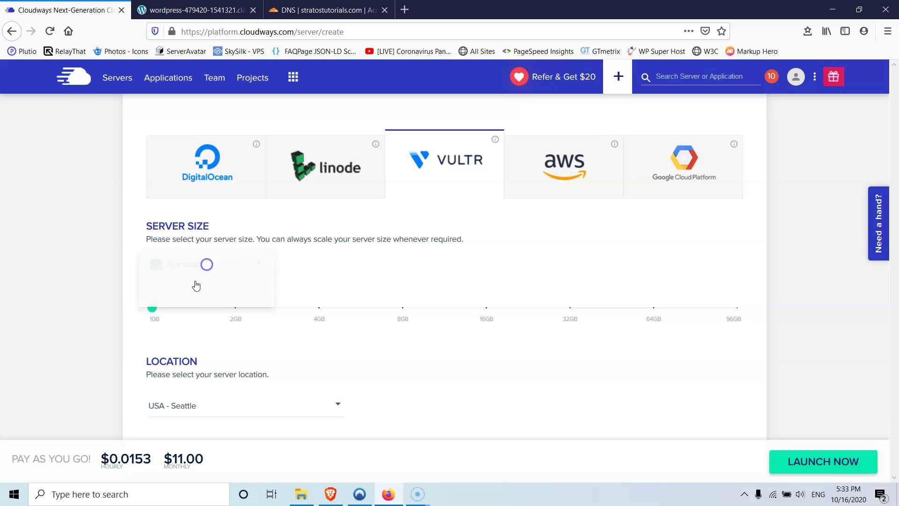
{"action": "left_click", "coordinate": [186, 294]}
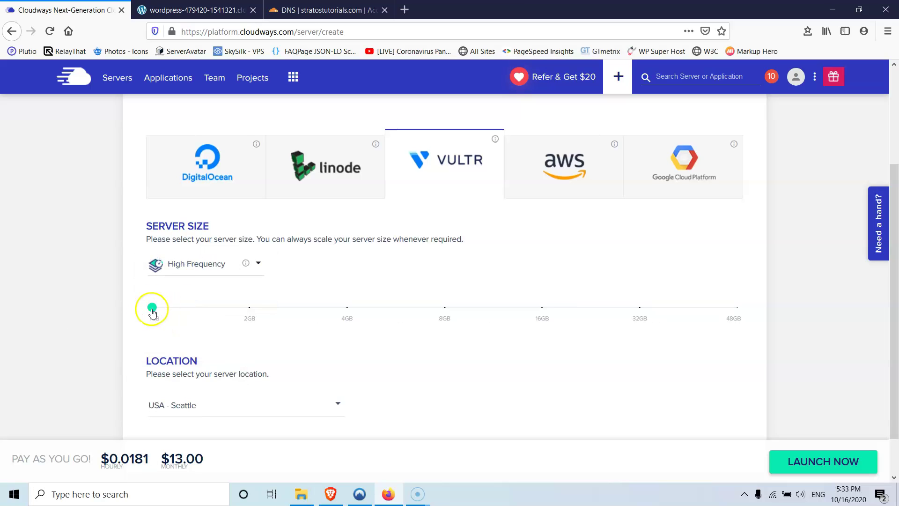
{"action": "scroll", "coordinate": [248, 392], "scroll_direction": "down", "scroll_amount": 1}
{"action": "left_click", "coordinate": [247, 365]}
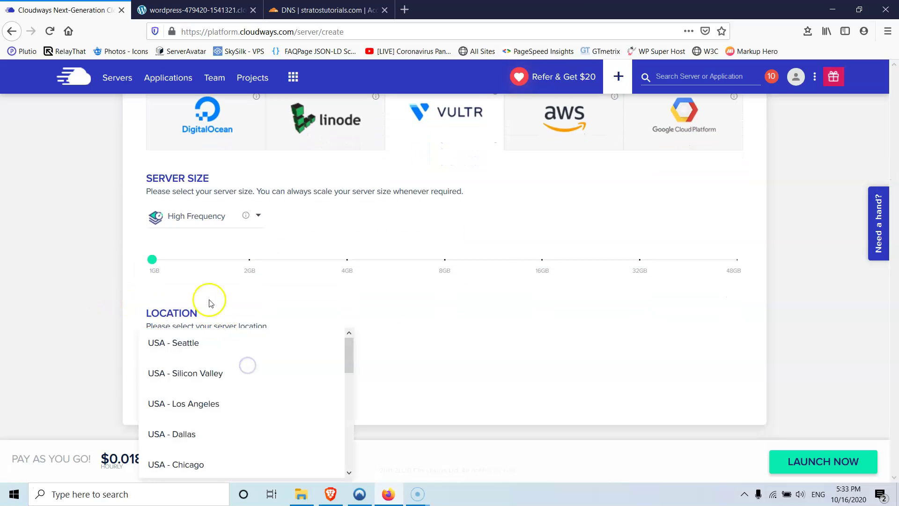
{"action": "scroll", "coordinate": [277, 356], "scroll_direction": "down", "scroll_amount": 5}
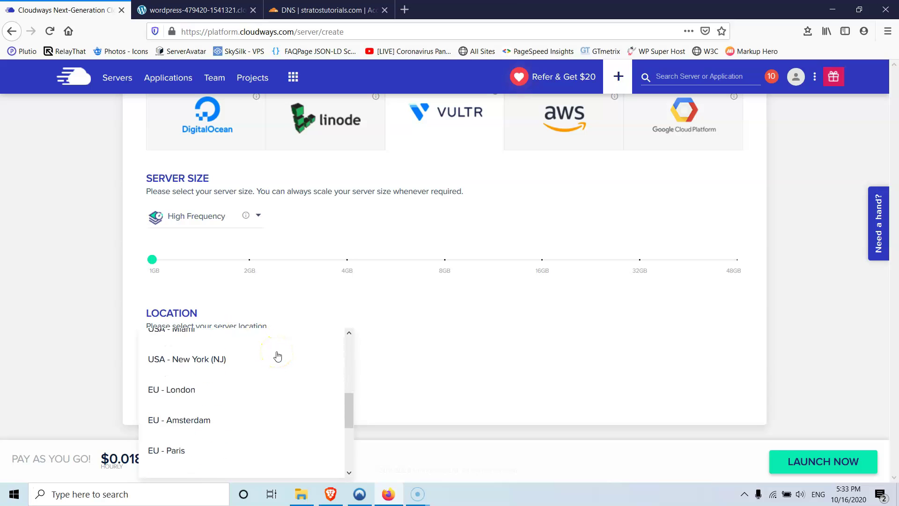
{"action": "left_click", "coordinate": [173, 345]}
{"action": "left_click", "coordinate": [804, 462]}
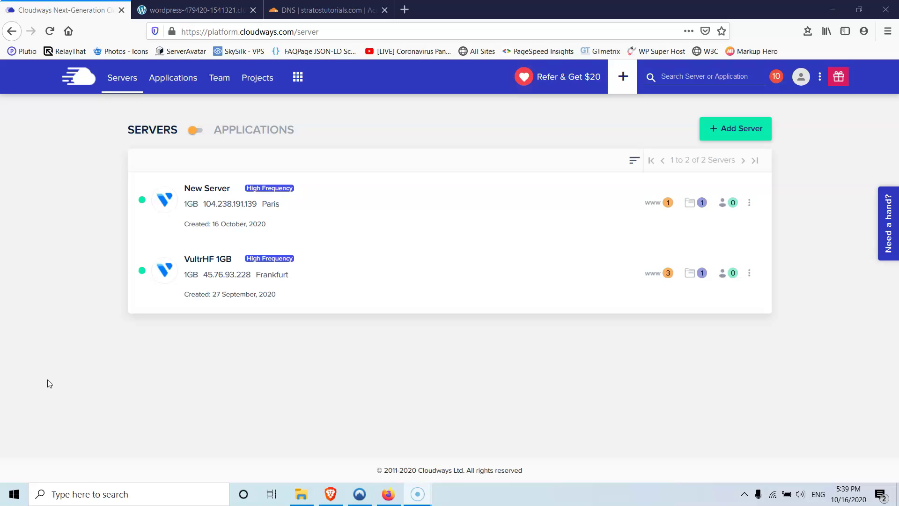
- Load New Server's details page in a new tab by copying its page address
{"action": "left_click", "coordinate": [66, 372]}
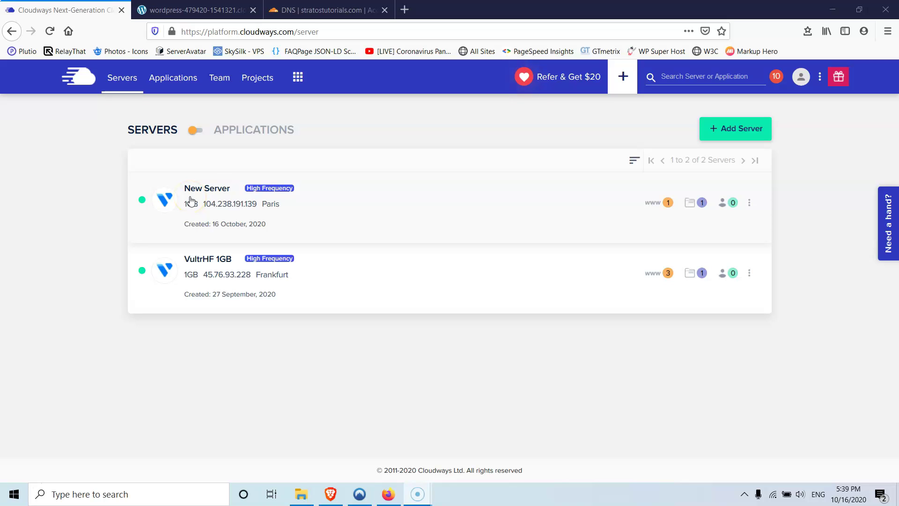
{"action": "left_click", "coordinate": [204, 263]}
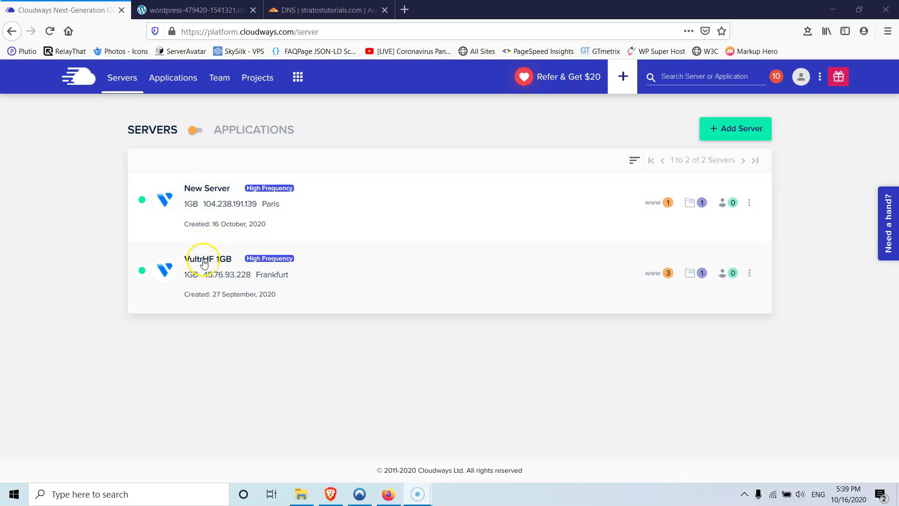
{"action": "left_click", "coordinate": [206, 189]}
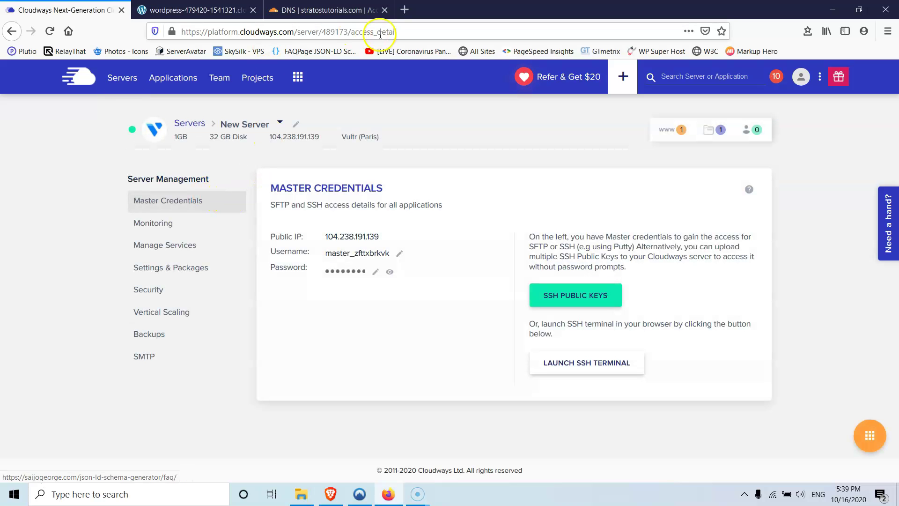
{"action": "left_click", "coordinate": [405, 31]}
{"action": "key", "text": "ctrl+c"}
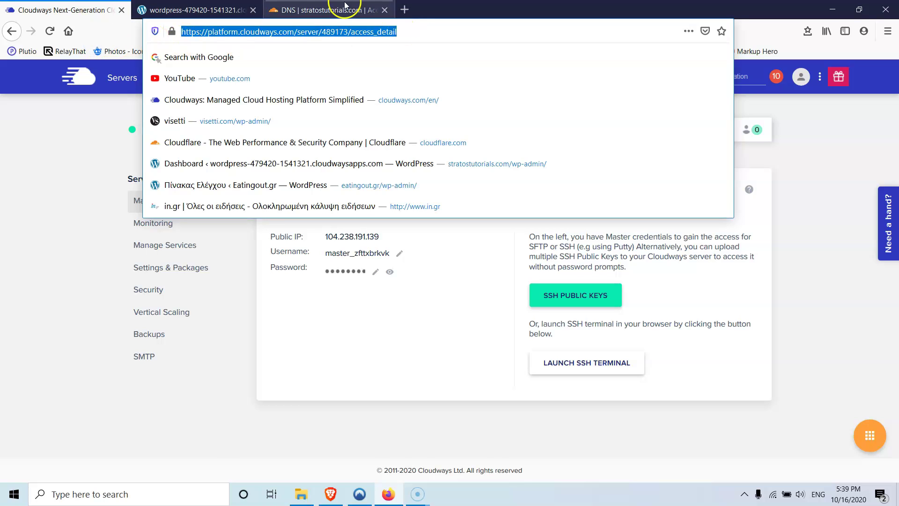
{"action": "left_click", "coordinate": [404, 10]}
{"action": "left_click", "coordinate": [407, 32]}
{"action": "key", "text": "ctrl+v"}
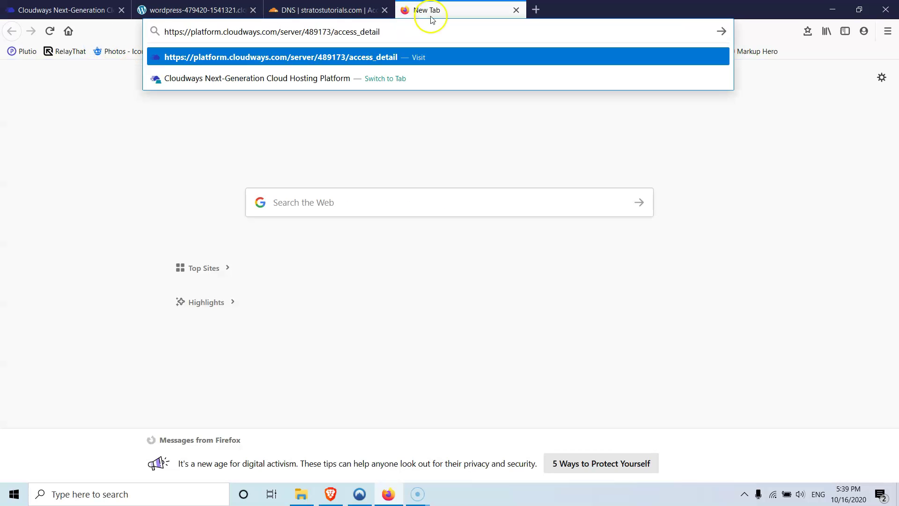
{"action": "key", "text": "Return"}
- Move the new tab to second place and switch the first tab to the VultrHF 1GB server
{"action": "left_click_drag", "start_coordinate": [438, 13], "coordinate": [164, 13]}
{"action": "left_click", "coordinate": [86, 15]}
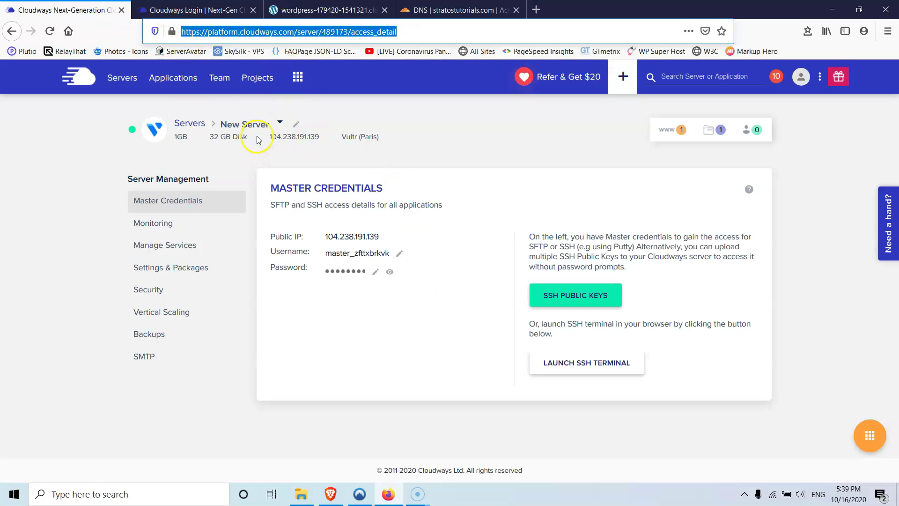
{"action": "left_click", "coordinate": [280, 123]}
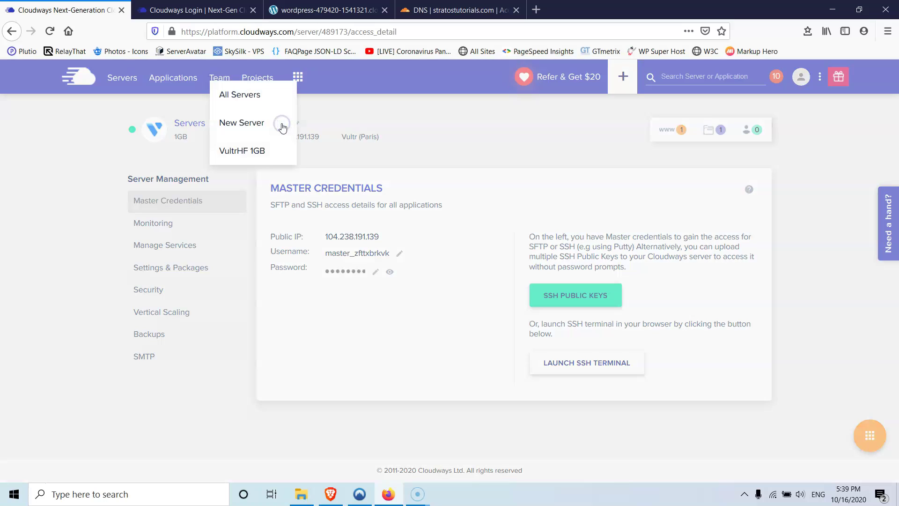
{"action": "left_click", "coordinate": [243, 151]}
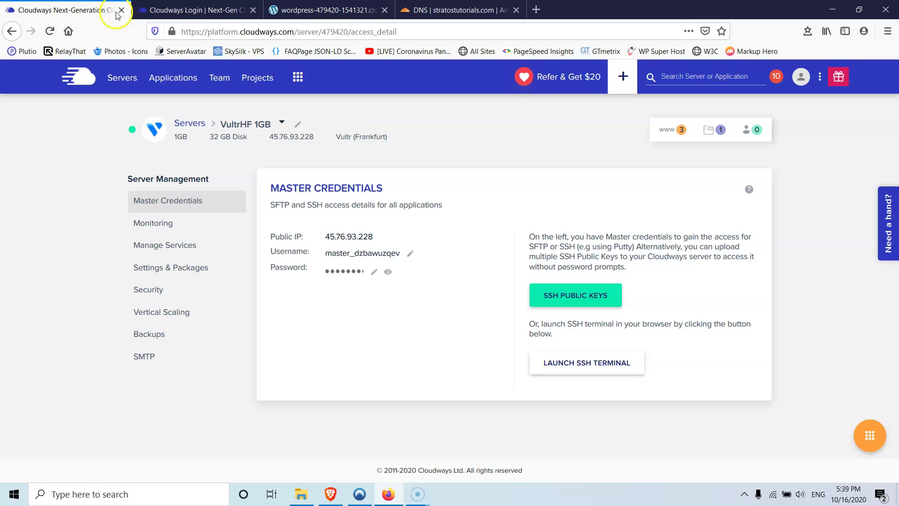
{"action": "left_click", "coordinate": [195, 11]}
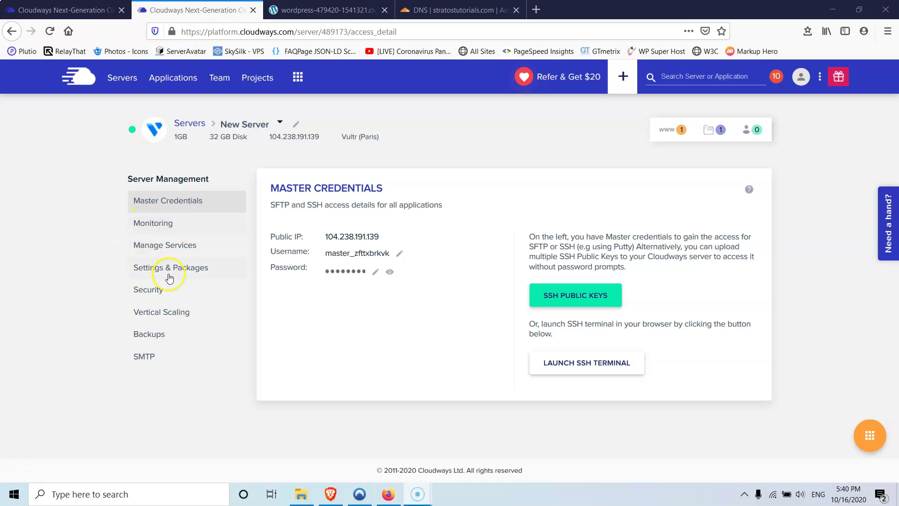
- Compare Manage Services on both servers, noting Redis only on VultrHF 1GB, then go to Settings & Packages
{"action": "left_click", "coordinate": [174, 248]}
{"action": "left_click", "coordinate": [70, 10]}
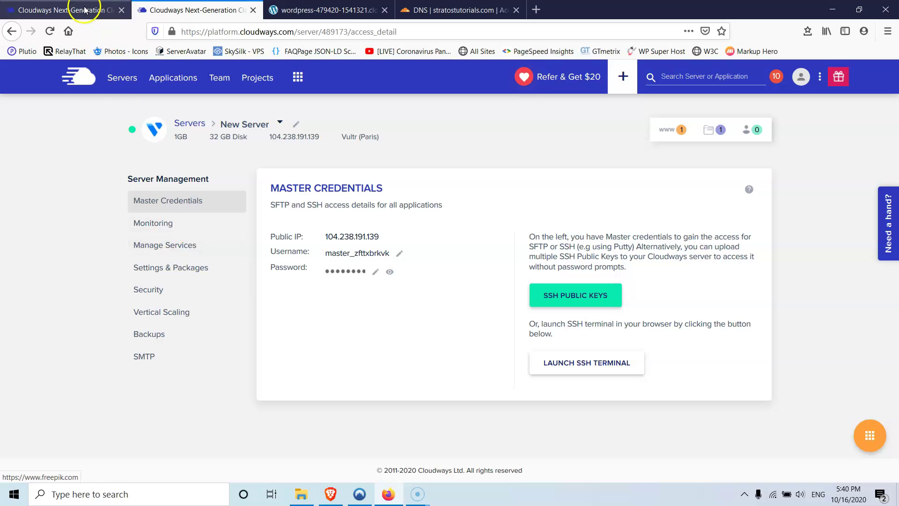
{"action": "left_click", "coordinate": [187, 9]}
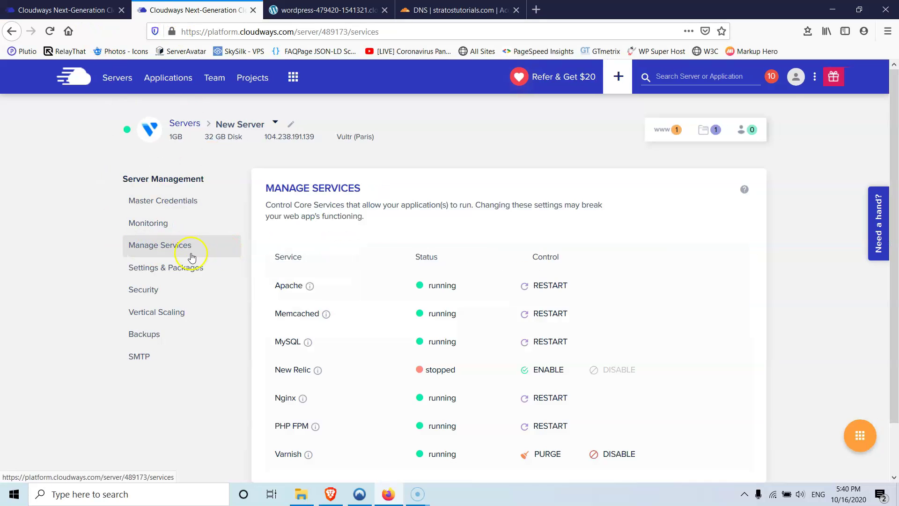
{"action": "scroll", "coordinate": [351, 295], "scroll_direction": "down", "scroll_amount": 2}
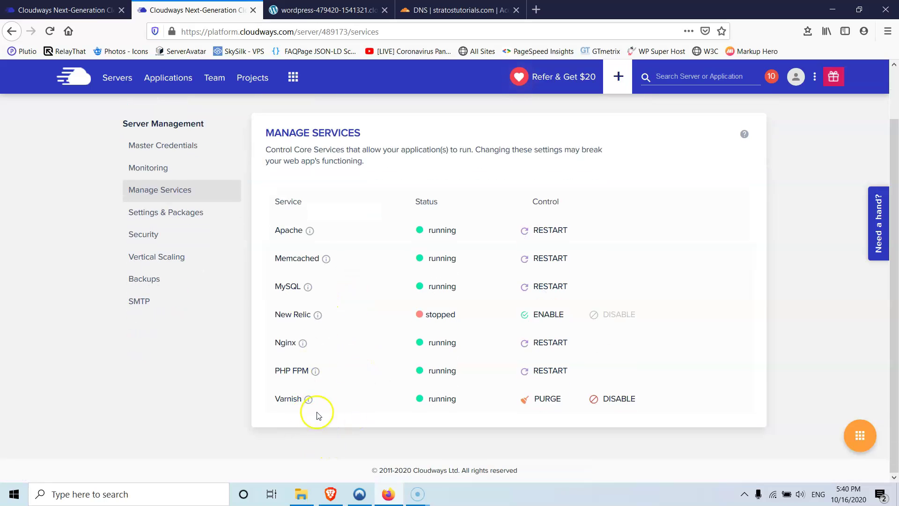
{"action": "key", "text": "ctrl+shift+Tab"}
{"action": "scroll", "coordinate": [253, 396], "scroll_direction": "down", "scroll_amount": 2}
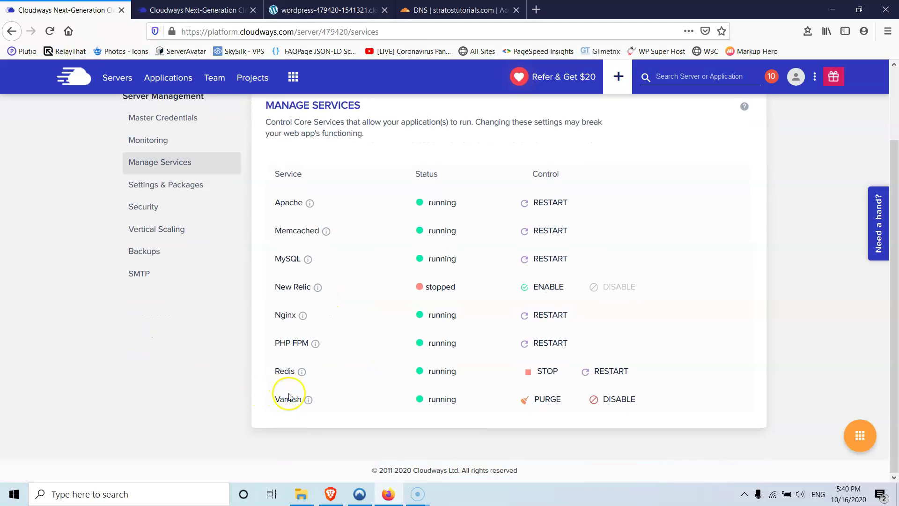
{"action": "key", "text": "ctrl+Tab"}
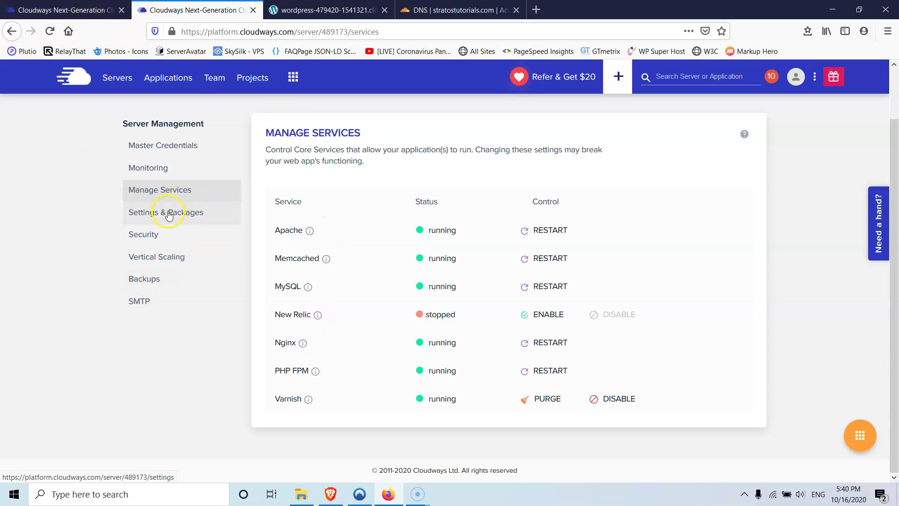
{"action": "key", "text": "ctrl+shift+Tab"}
{"action": "left_click", "coordinate": [137, 183]}
{"action": "key", "text": "ctrl+Tab"}
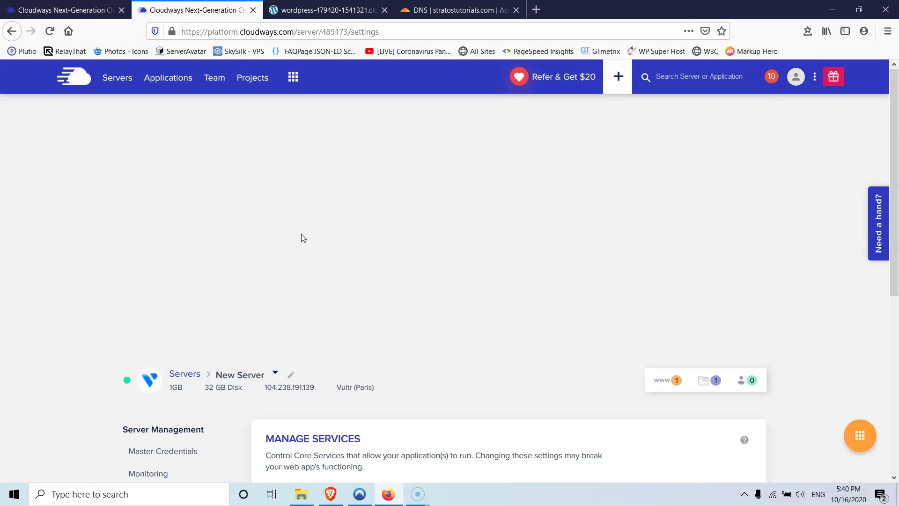
- Check the old server's PHP memory limit setting for comparison
{"action": "scroll", "coordinate": [301, 238], "scroll_direction": "down", "scroll_amount": 5}
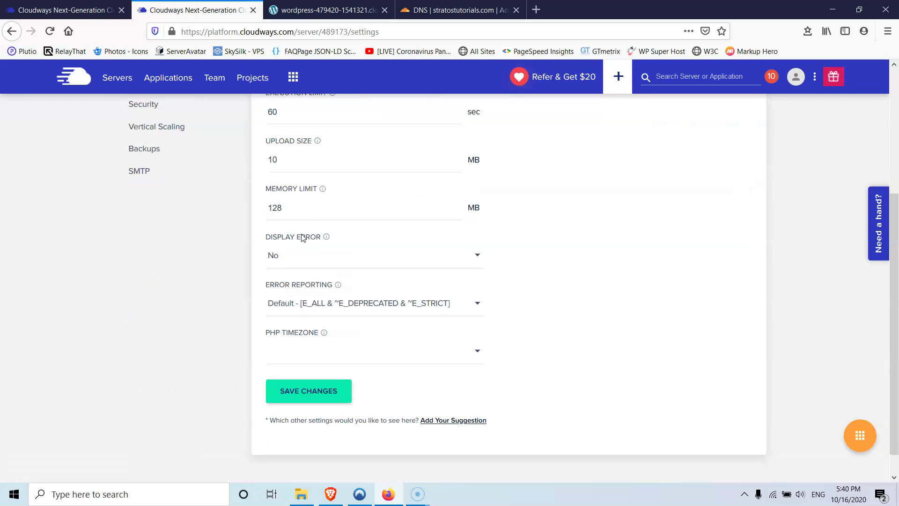
{"action": "scroll", "coordinate": [281, 159], "scroll_direction": "up", "scroll_amount": 3}
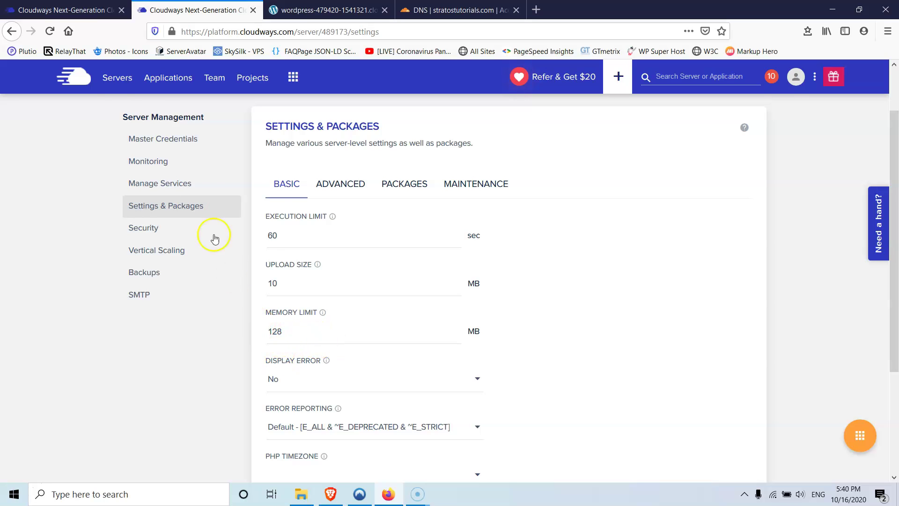
{"action": "left_click", "coordinate": [89, 10]}
{"action": "scroll", "coordinate": [292, 377], "scroll_direction": "down", "scroll_amount": 3}
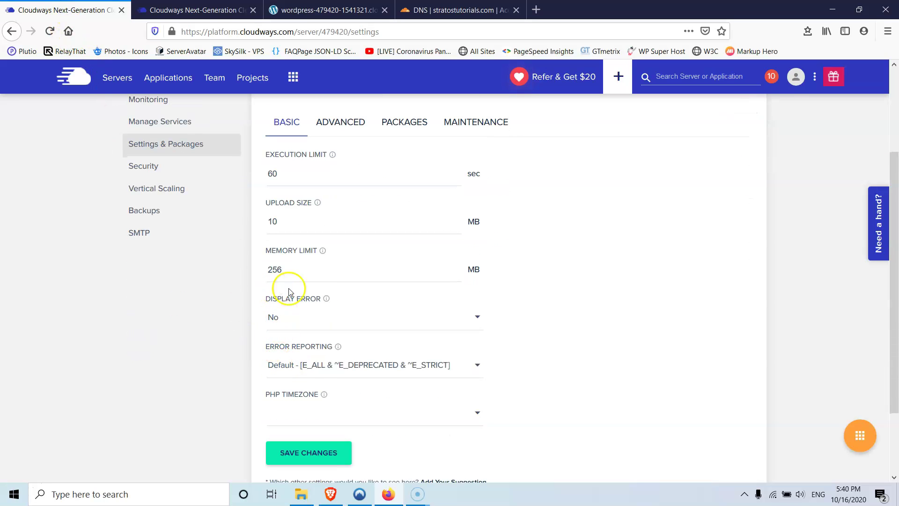
- Change the new server's PHP memory limit from 128 to 256 MB and save
{"action": "key", "text": "ctrl+Tab"}
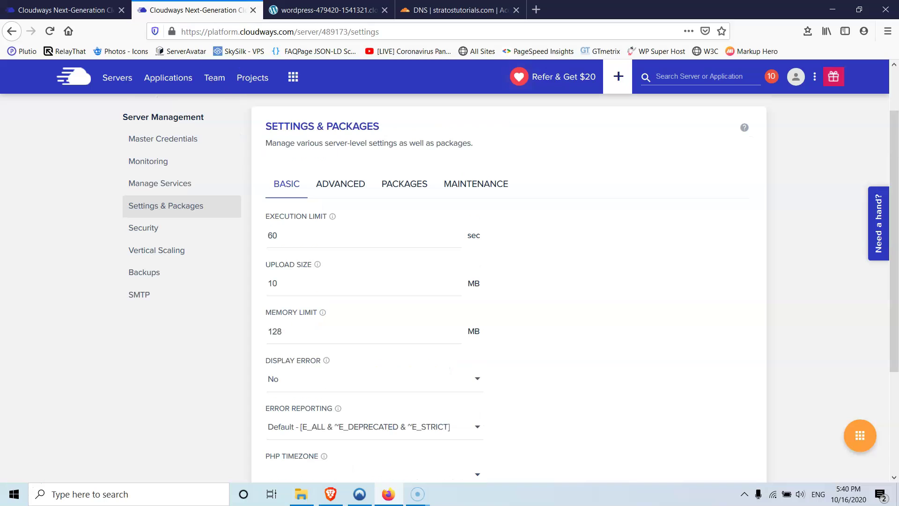
{"action": "left_click_drag", "start_coordinate": [300, 332], "coordinate": [259, 331]}
{"action": "type", "text": "256"}
{"action": "scroll", "coordinate": [383, 332], "scroll_direction": "down", "scroll_amount": 3}
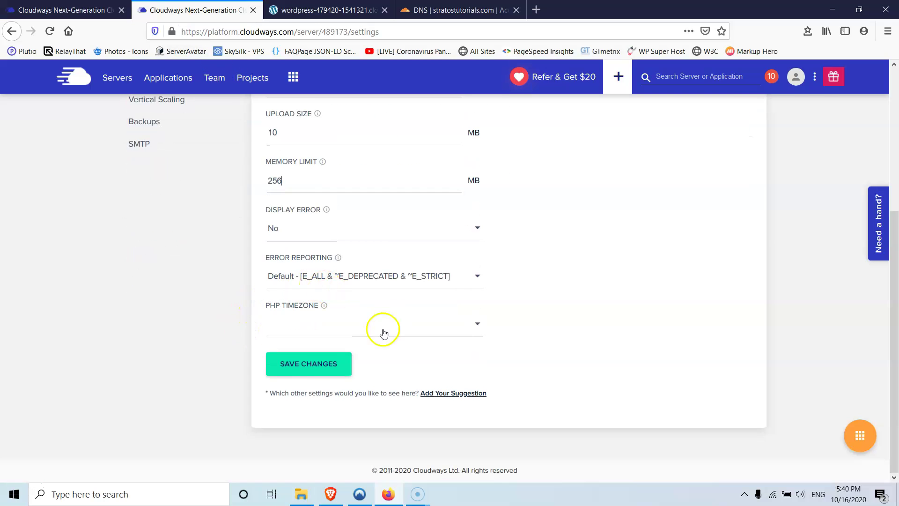
{"action": "left_click", "coordinate": [310, 364]}
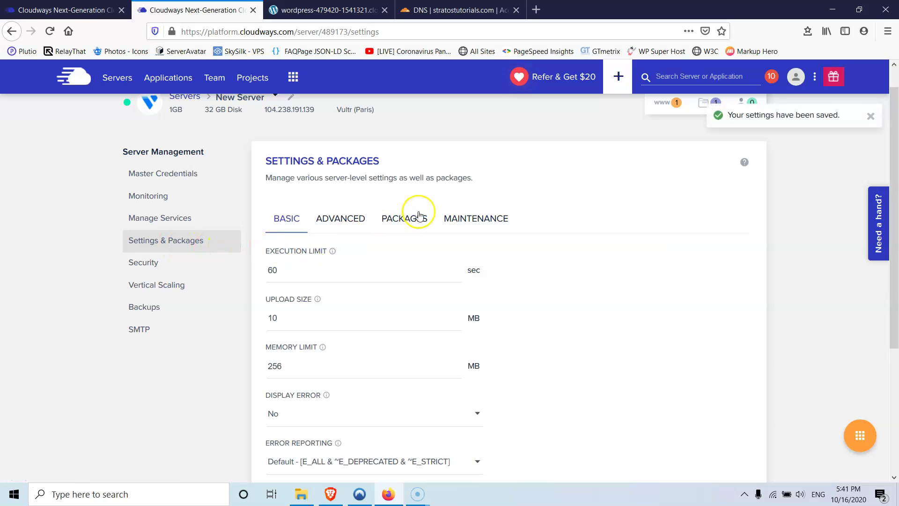
- Compare the new server's installed packages with the old server's advanced settings
{"action": "left_click", "coordinate": [402, 221]}
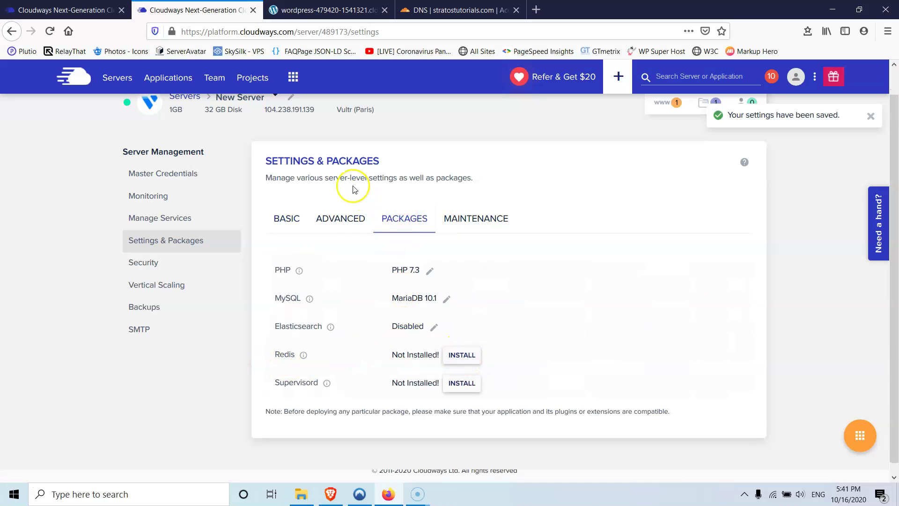
{"action": "key", "text": "ctrl+shift+Tab"}
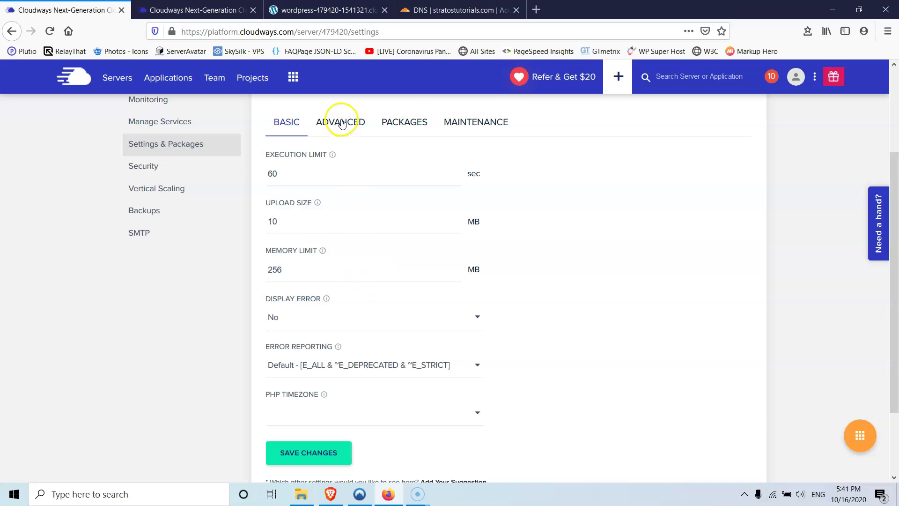
{"action": "left_click", "coordinate": [341, 121]}
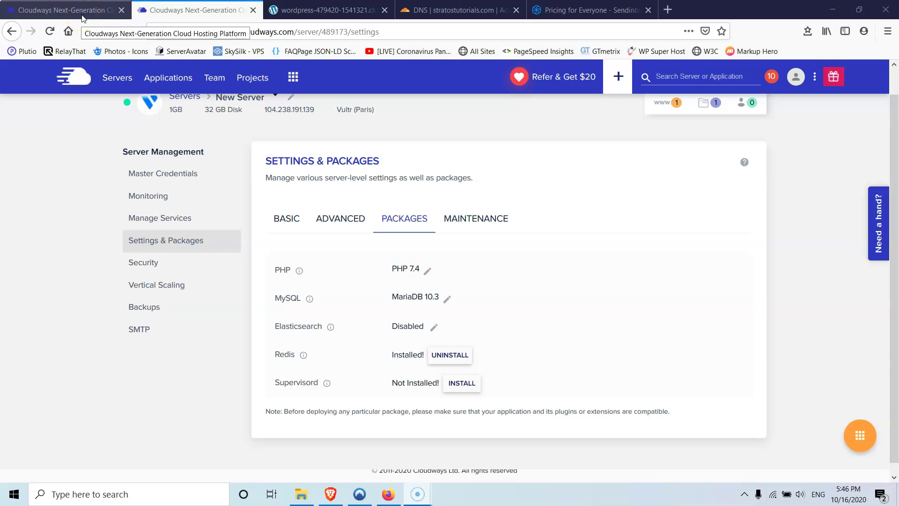
- Open the new server's SMTP settings, review Sendinblue pricing, then close the Sendinblue tab
{"action": "left_click", "coordinate": [137, 333]}
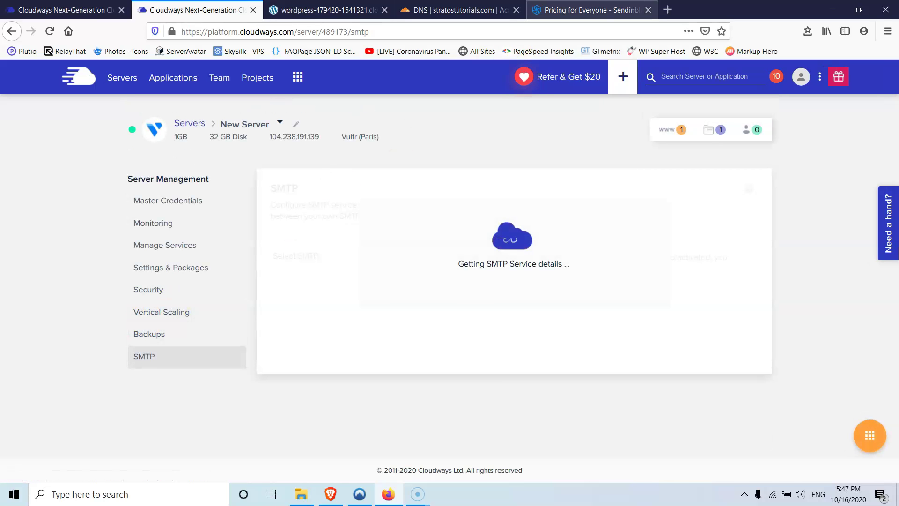
{"action": "left_click", "coordinate": [588, 10]}
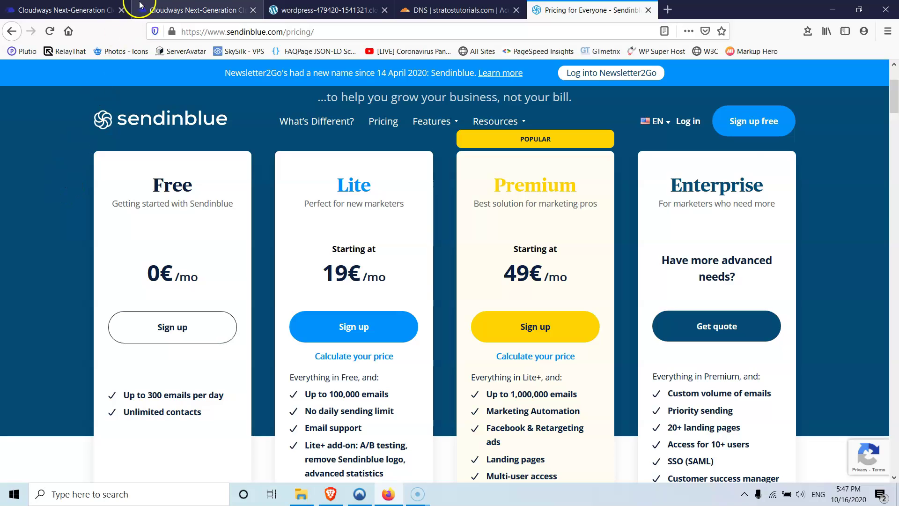
{"action": "left_click", "coordinate": [180, 10]}
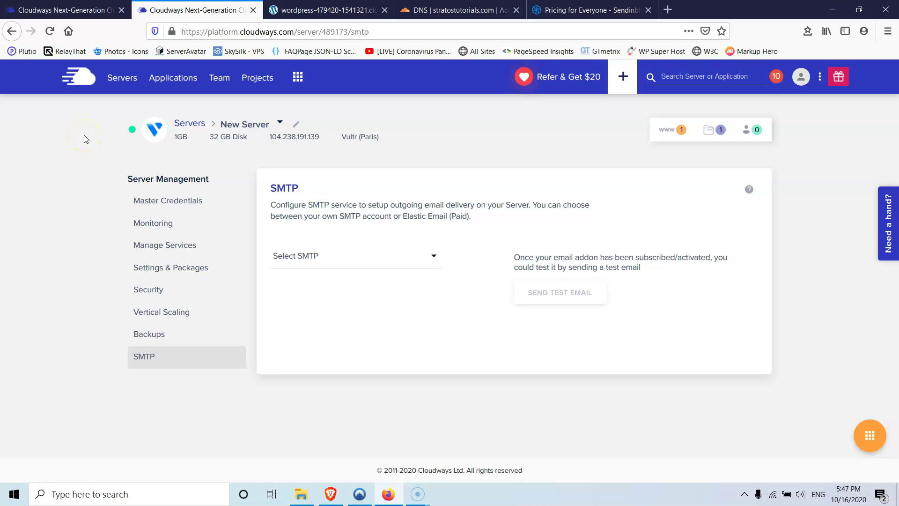
{"action": "left_click", "coordinate": [66, 137]}
{"action": "left_click", "coordinate": [649, 11]}
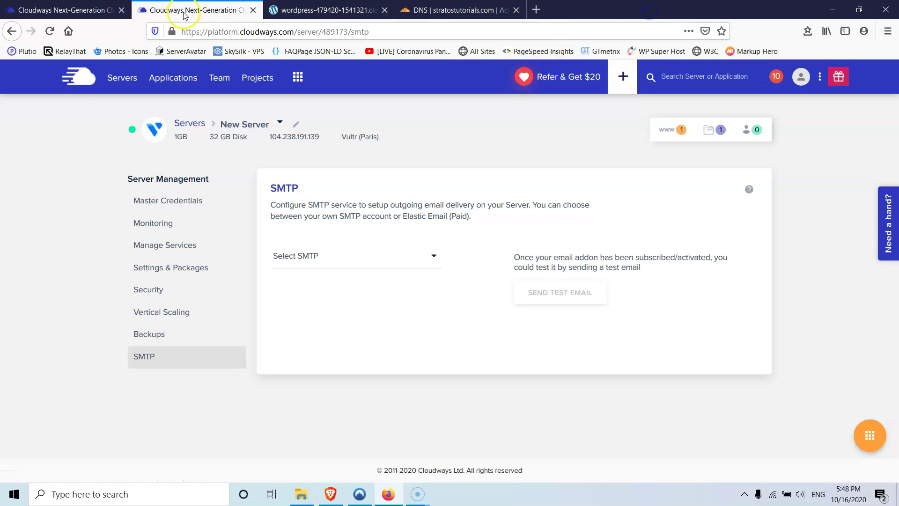
- Open the applications list and close the duplicate Cloudways tab
{"action": "left_click", "coordinate": [55, 6]}
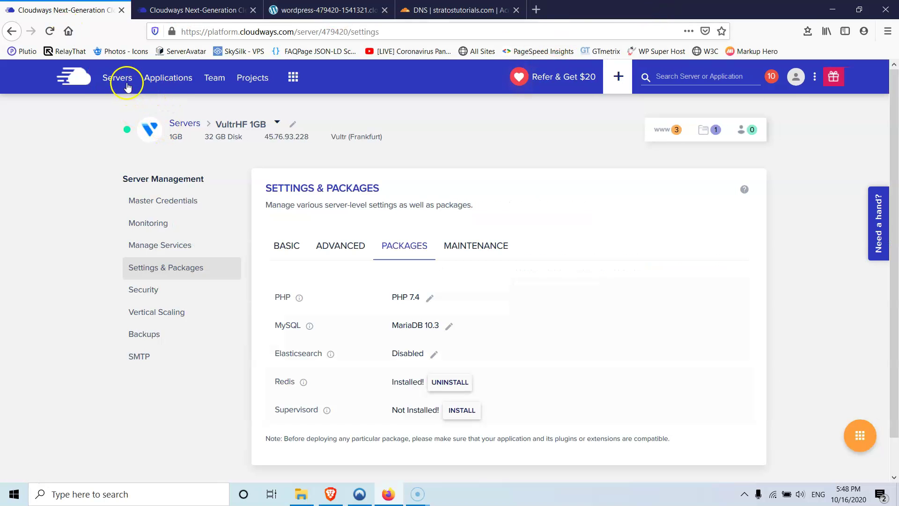
{"action": "left_click", "coordinate": [166, 77]}
{"action": "left_click", "coordinate": [253, 10]}
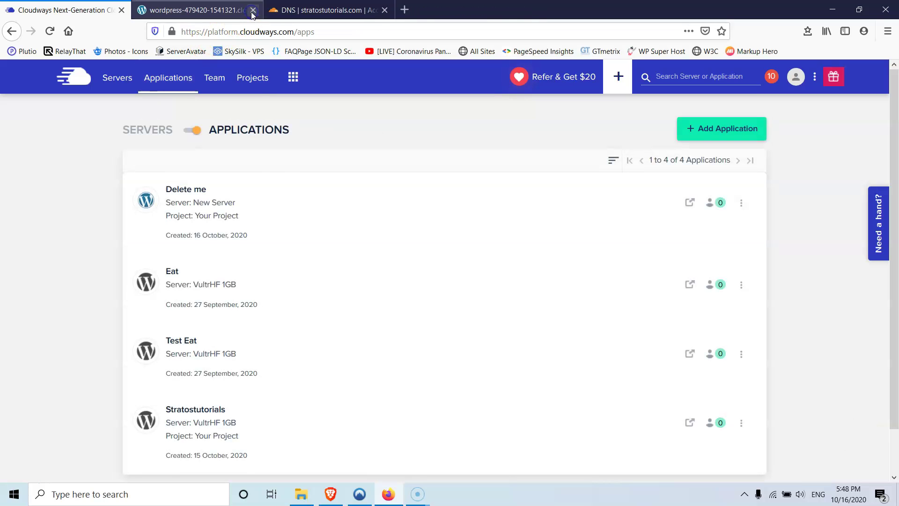
{"action": "scroll", "coordinate": [275, 193], "scroll_direction": "down", "scroll_amount": 2}
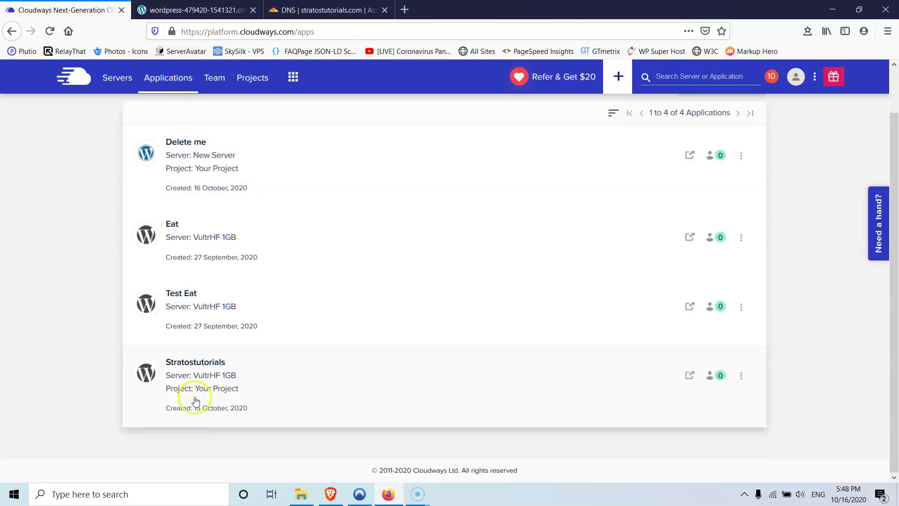
- Clone Stratostutorials onto New Server using Clone App/Create Staging
{"action": "left_click", "coordinate": [742, 378]}
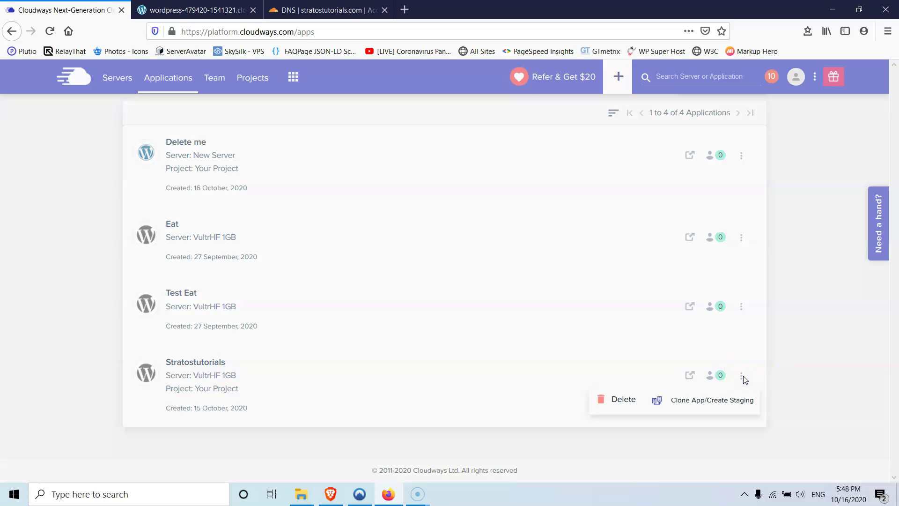
{"action": "left_click", "coordinate": [696, 410]}
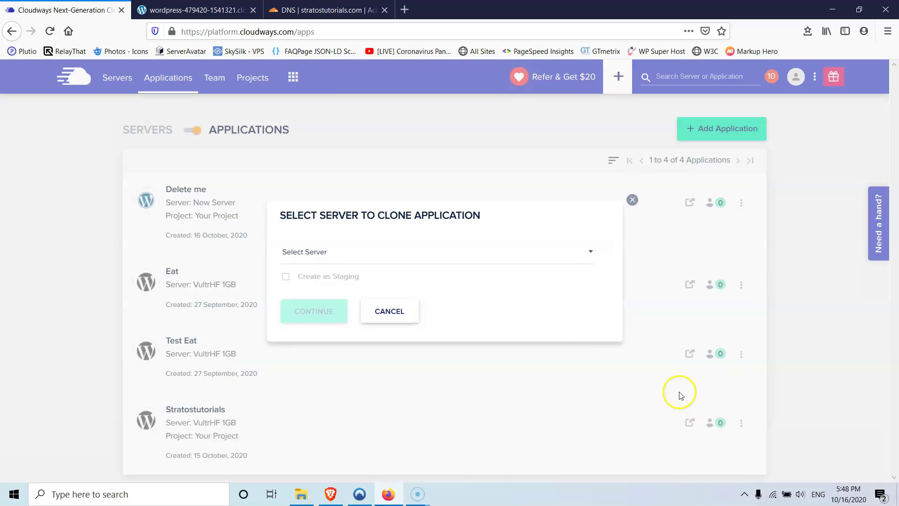
{"action": "left_click", "coordinate": [380, 255]}
{"action": "left_click", "coordinate": [321, 311]}
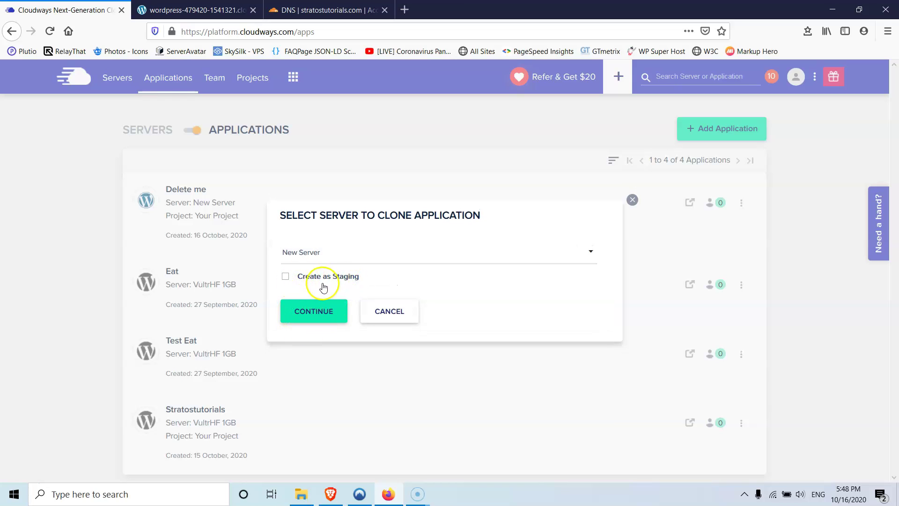
{"action": "left_click", "coordinate": [310, 314]}
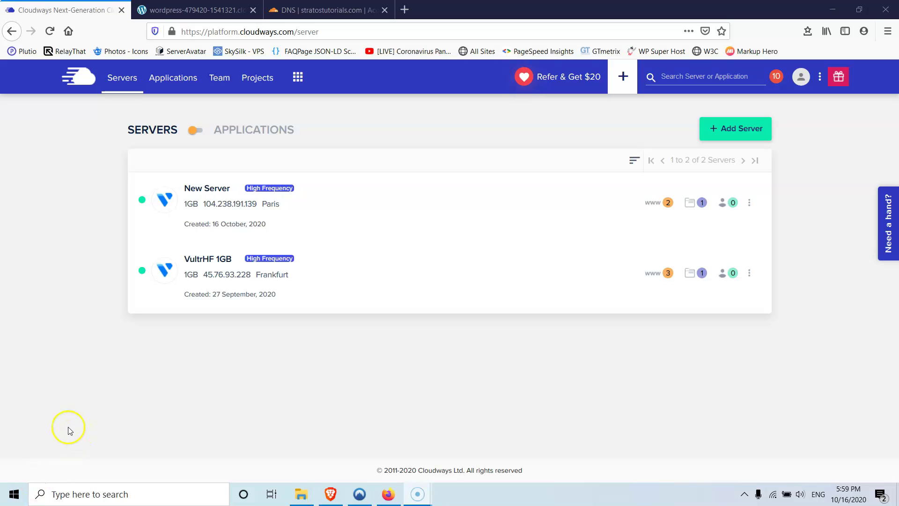
- Open the Cloned-Stratostutorials application on New Server
{"action": "left_click", "coordinate": [211, 194]}
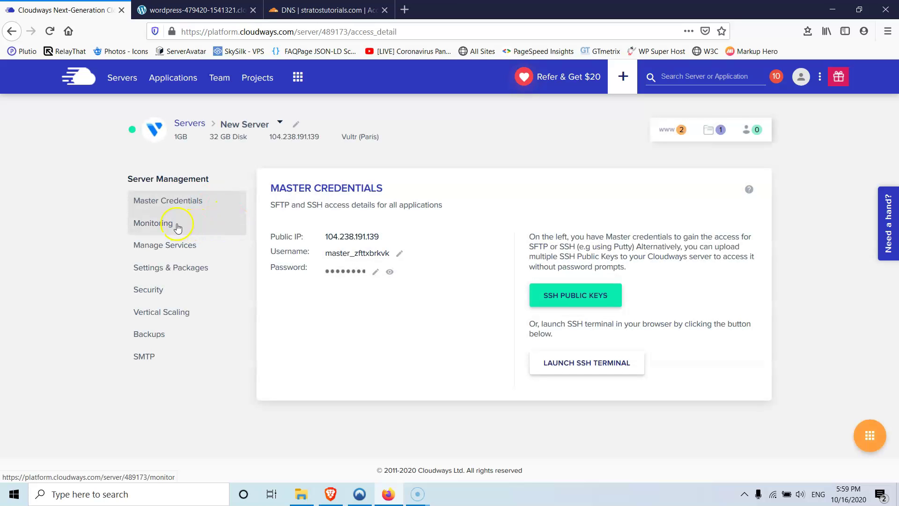
{"action": "left_click", "coordinate": [177, 79]}
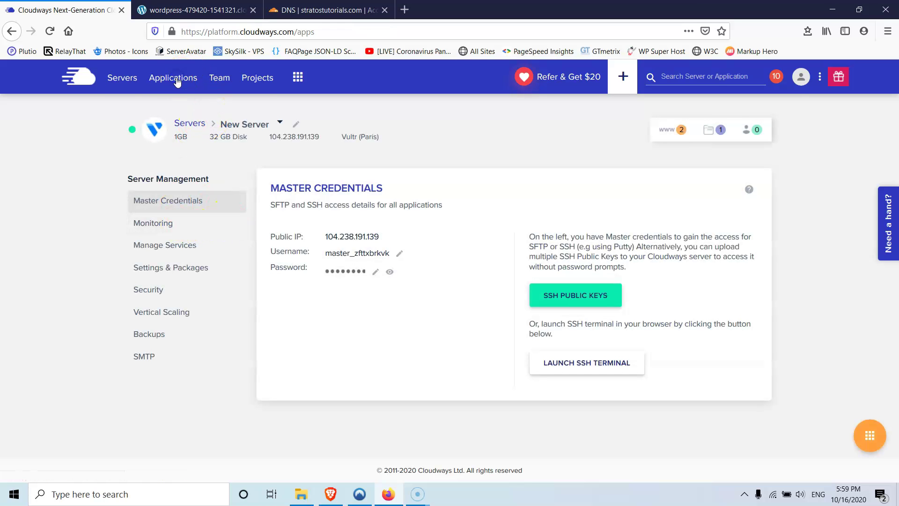
{"action": "scroll", "coordinate": [187, 208], "scroll_direction": "down", "scroll_amount": 2}
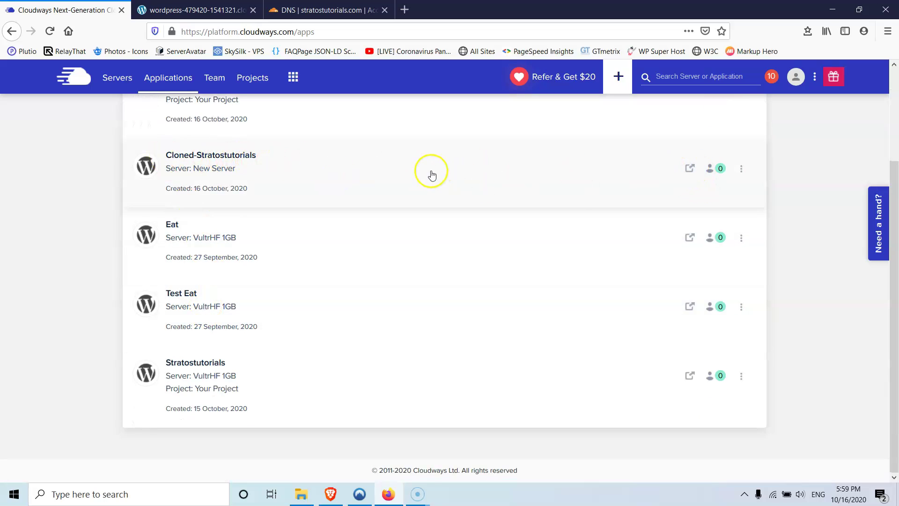
{"action": "left_click", "coordinate": [430, 172]}
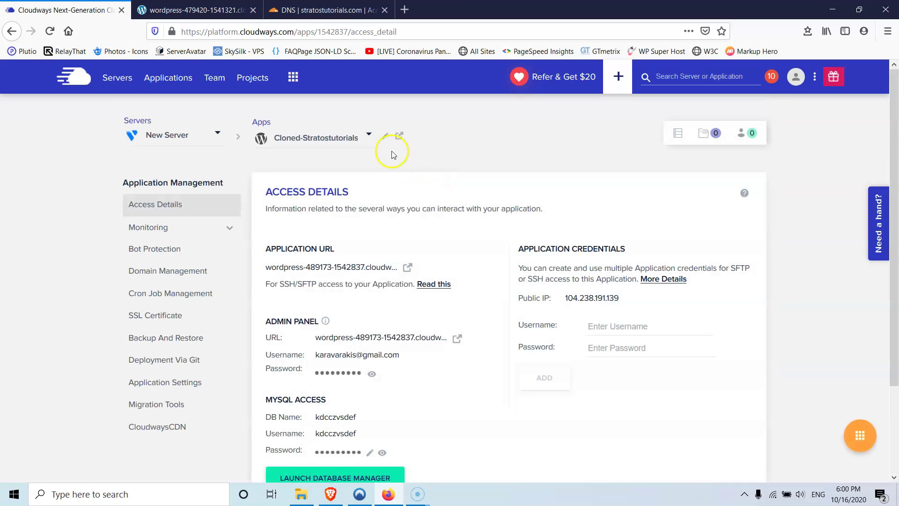
- Rename the app from Cloned-Stratostutorials to New Stratostutorials and save
{"action": "left_click", "coordinate": [383, 139]}
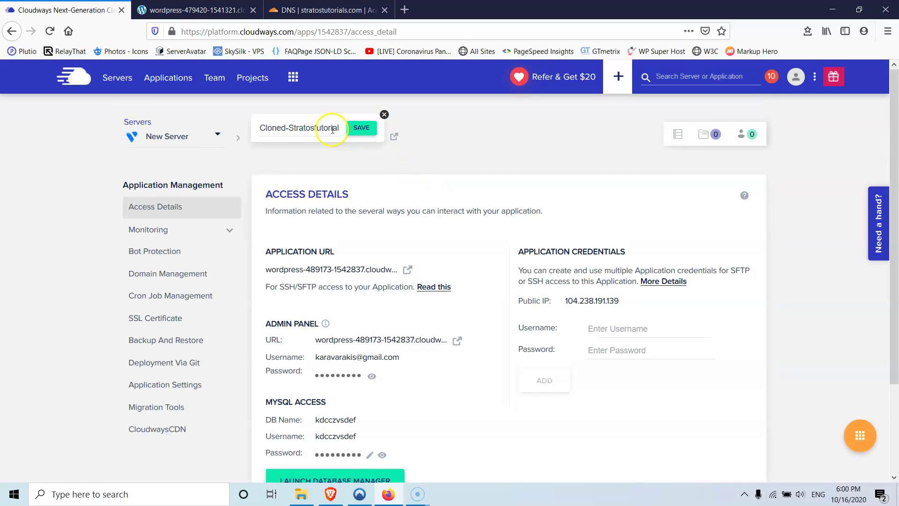
{"action": "left_click", "coordinate": [288, 128]}
{"action": "left_click_drag", "start_coordinate": [289, 128], "coordinate": [198, 121]}
{"action": "key", "text": "BackSpace"}
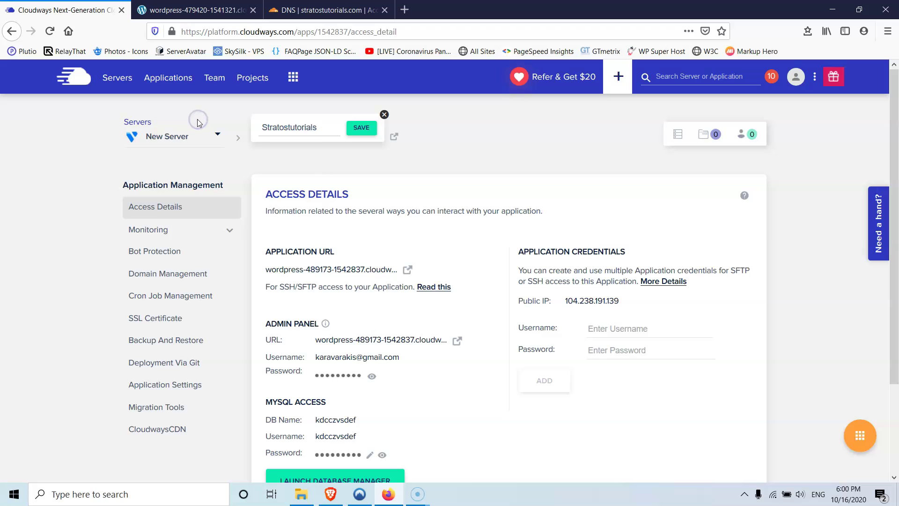
{"action": "type", "text": "New"}
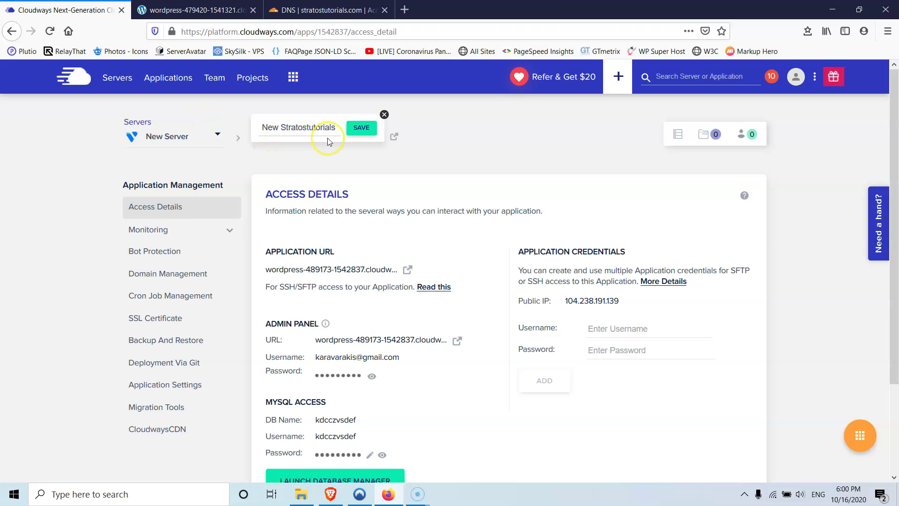
{"action": "left_click", "coordinate": [358, 133]}
- Open the cloned site at its Application URL and scroll through it
{"action": "left_click", "coordinate": [408, 274]}
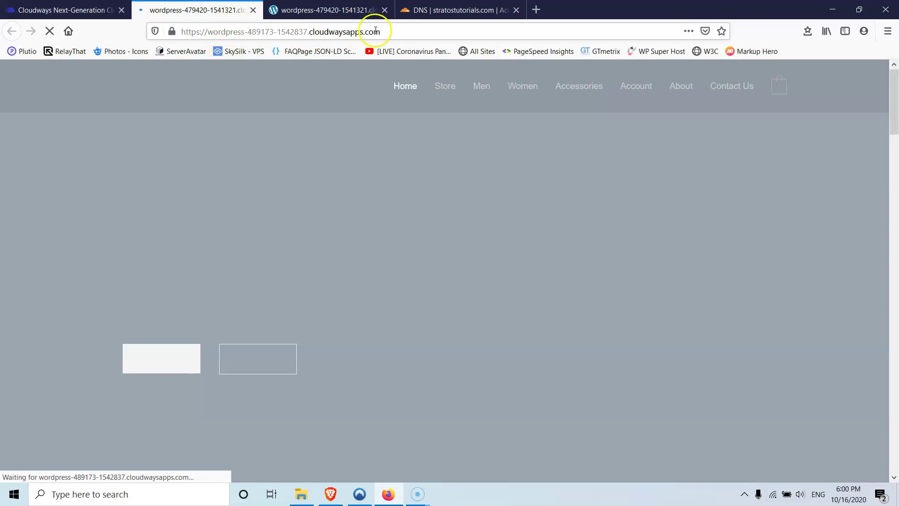
{"action": "scroll", "coordinate": [409, 224], "scroll_direction": "down", "scroll_amount": 15}
{"action": "scroll", "coordinate": [411, 228], "scroll_direction": "down", "scroll_amount": 10}
{"action": "scroll", "coordinate": [411, 228], "scroll_direction": "up", "scroll_amount": 20}
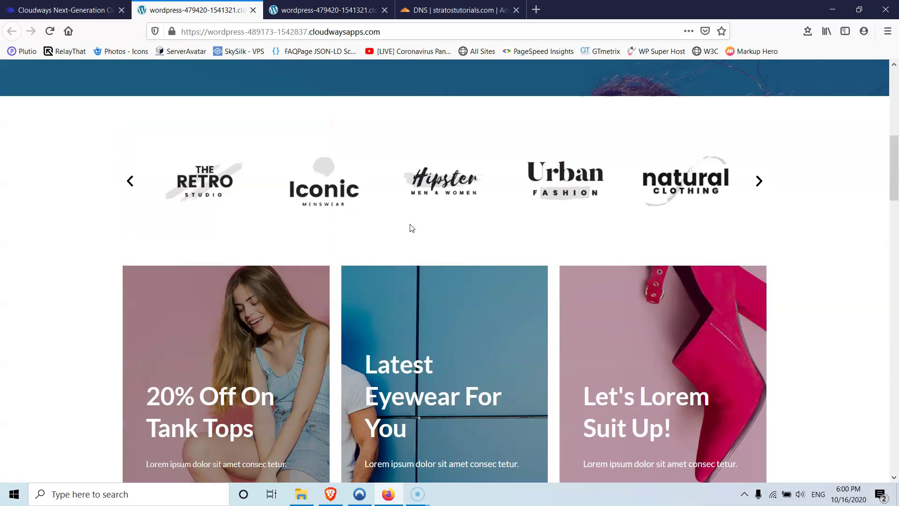
{"action": "scroll", "coordinate": [412, 228], "scroll_direction": "up", "scroll_amount": 8}
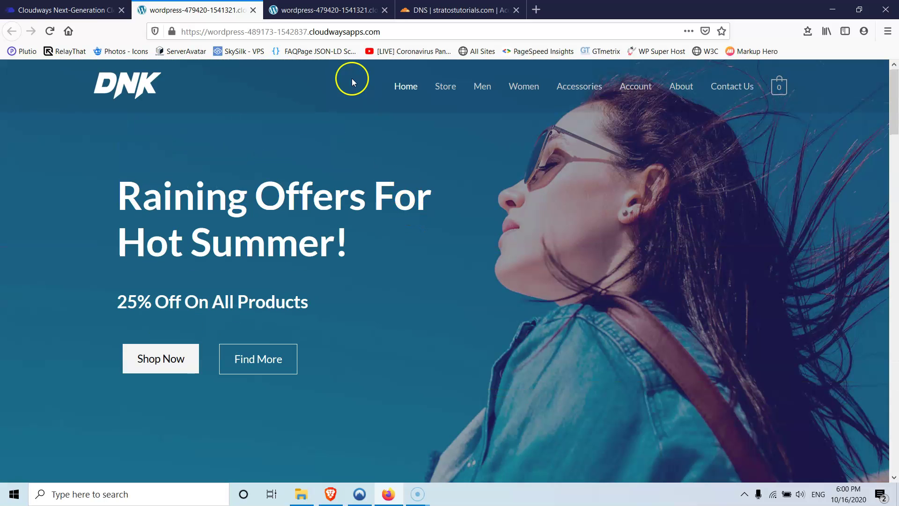
- Go to the site's /admin address and log in with the admin username and password
{"action": "left_click", "coordinate": [397, 33]}
{"action": "left_click", "coordinate": [397, 34]}
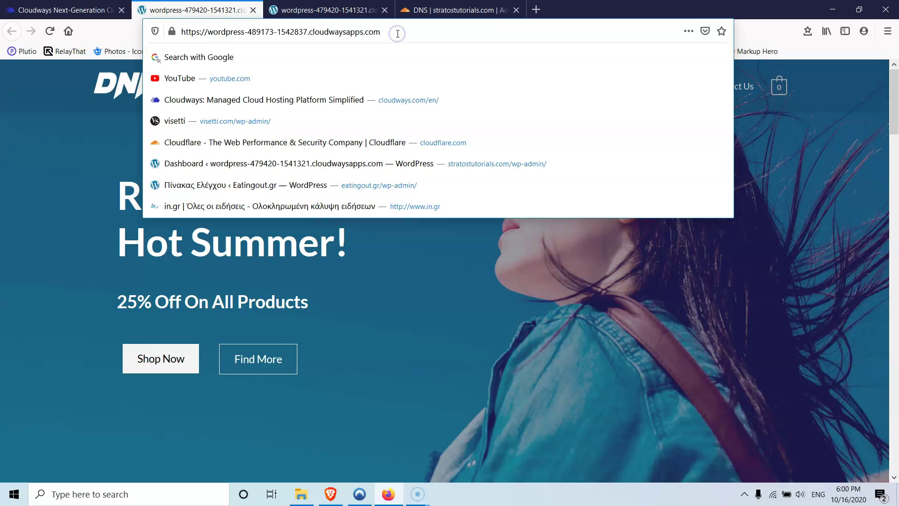
{"action": "type", "text": "/ad"}
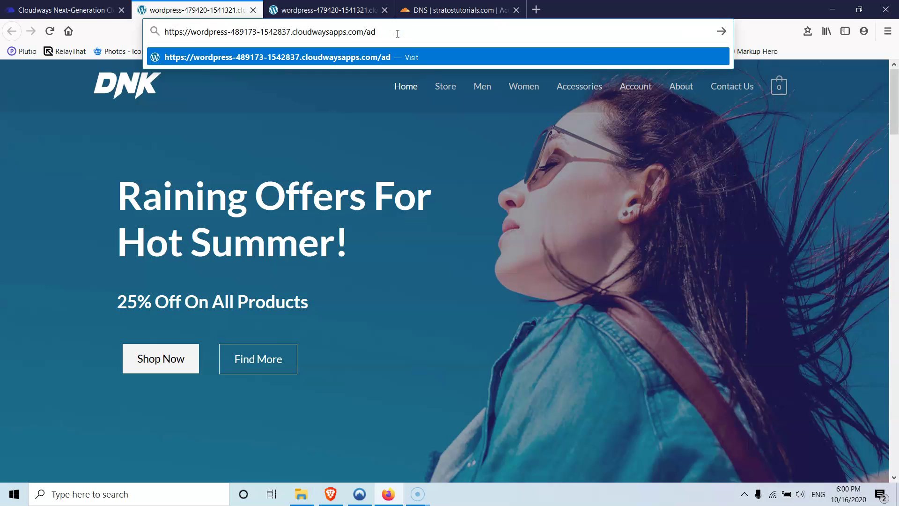
{"action": "type", "text": "min"}
{"action": "key", "text": "Return"}
{"action": "left_click", "coordinate": [421, 242]}
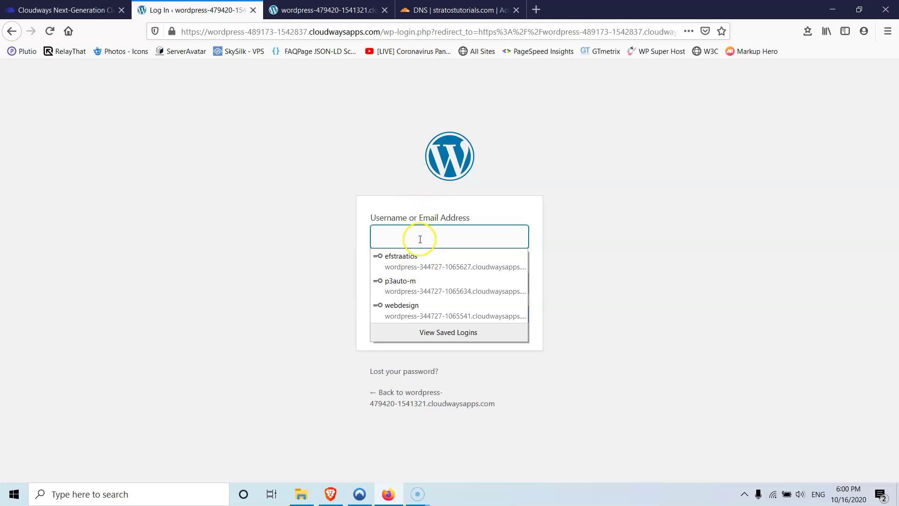
{"action": "type", "text": "test"}
{"action": "key", "text": "Tab"}
{"action": "type", "text": "te"}
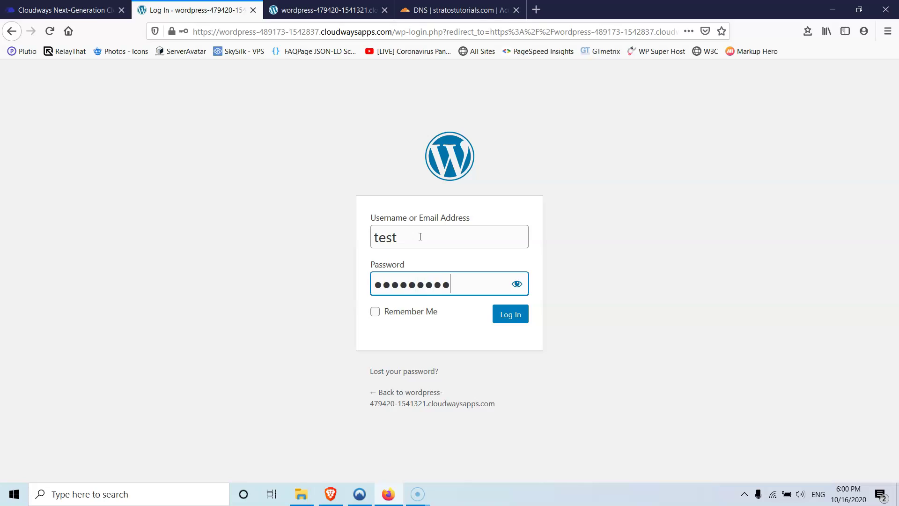
{"action": "left_click", "coordinate": [515, 317]}
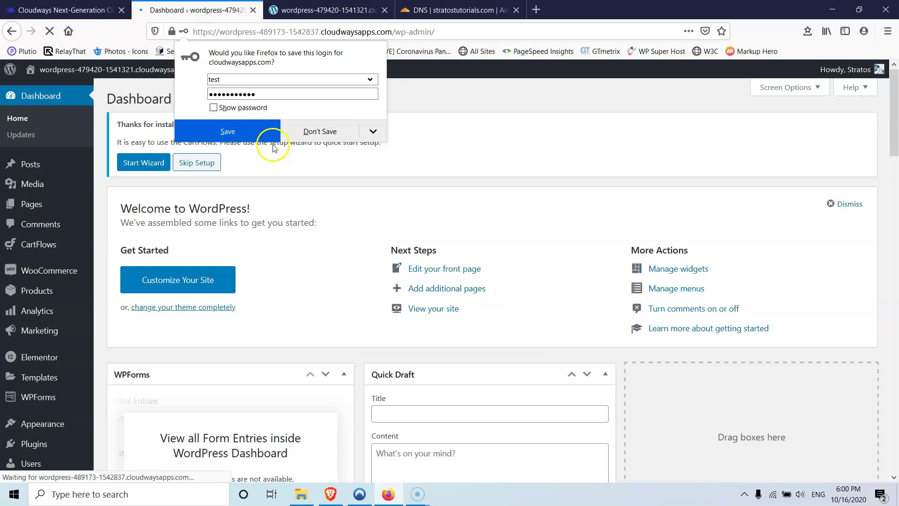
- Open the cloned site's home page in the Elementor editor
{"action": "middle_click", "coordinate": [92, 89]}
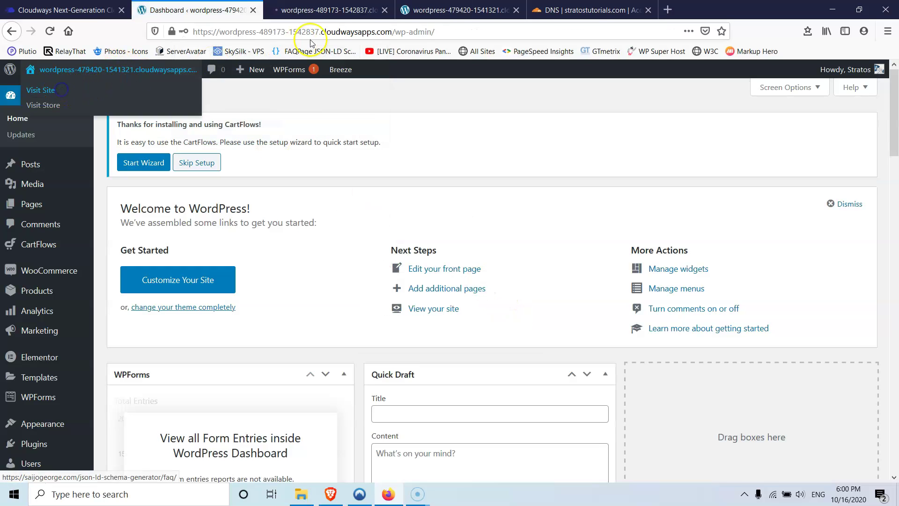
{"action": "left_click", "coordinate": [338, 15]}
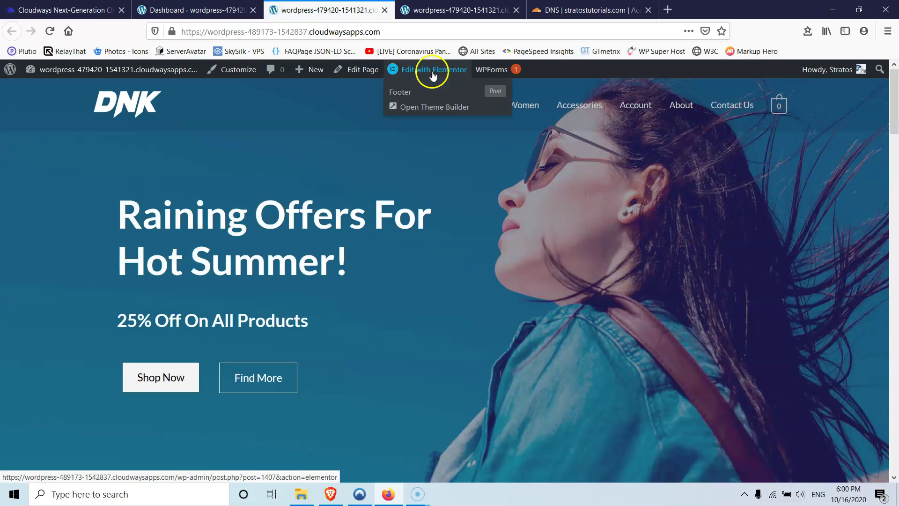
{"action": "left_click", "coordinate": [434, 71]}
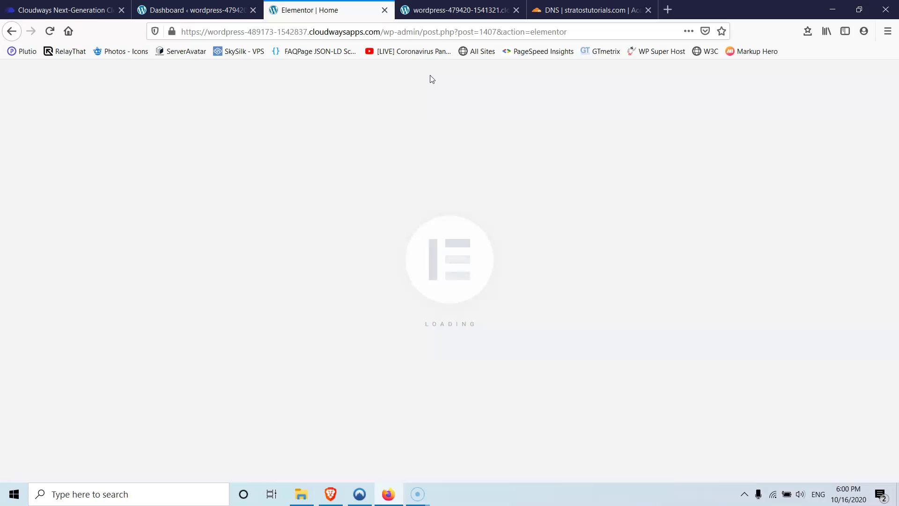
{"action": "left_click", "coordinate": [428, 85]}
{"action": "scroll", "coordinate": [526, 241], "scroll_direction": "down", "scroll_amount": 10}
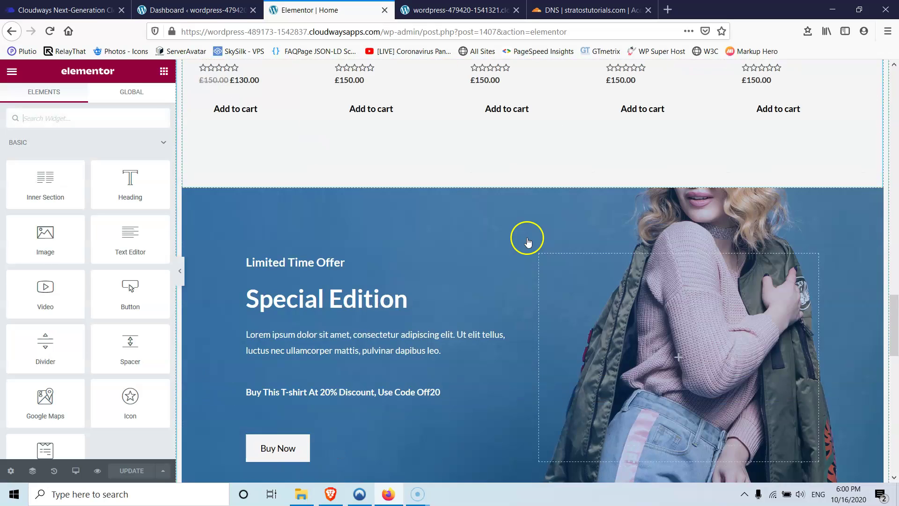
{"action": "scroll", "coordinate": [526, 239], "scroll_direction": "down", "scroll_amount": 6}
{"action": "scroll", "coordinate": [682, 261], "scroll_direction": "up", "scroll_amount": 5}
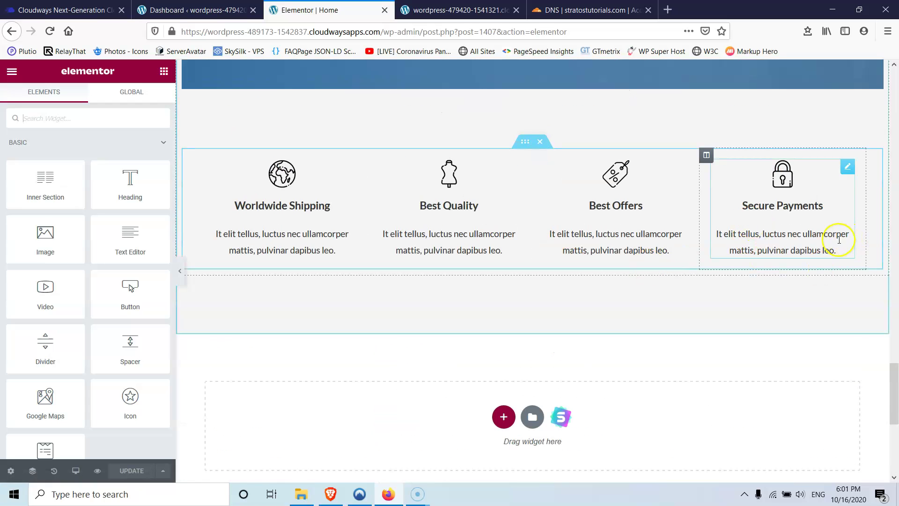
- Add a period to the end of the Secure Payments description and update the page
{"action": "left_click", "coordinate": [828, 247]}
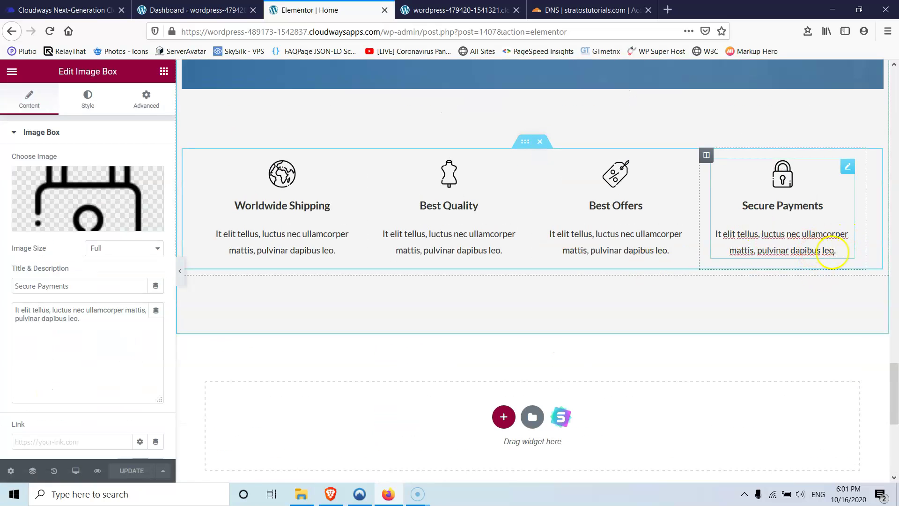
{"action": "left_click", "coordinate": [838, 253]}
{"action": "type", "text": "."}
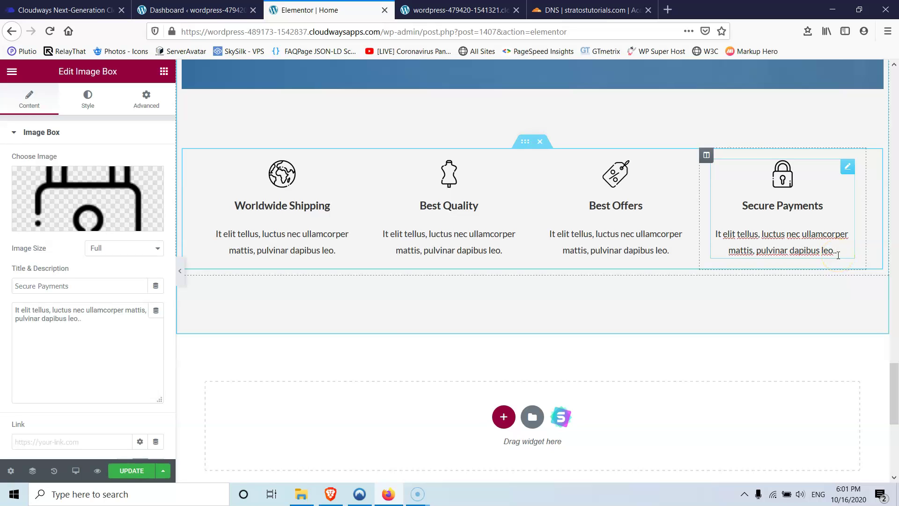
{"action": "left_click", "coordinate": [829, 255]}
{"action": "left_click", "coordinate": [121, 471]}
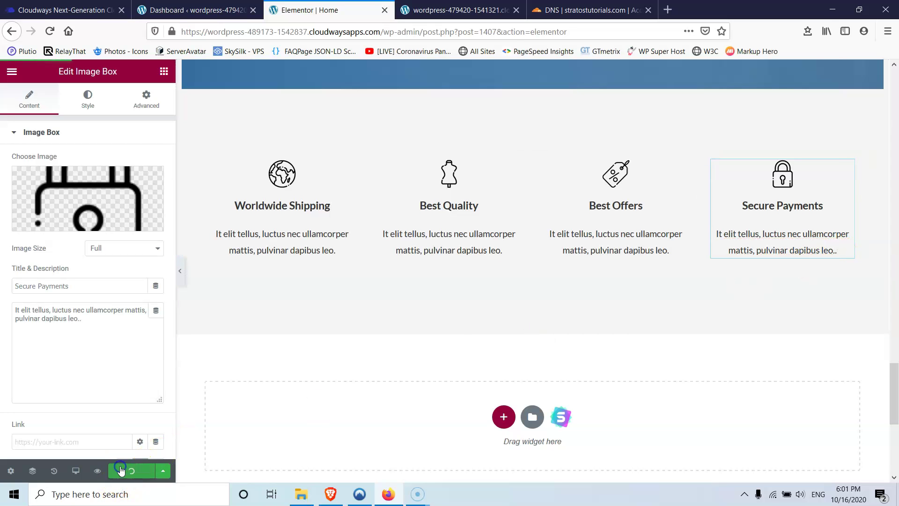
{"action": "left_click", "coordinate": [225, 10]}
{"action": "left_click", "coordinate": [438, 10]}
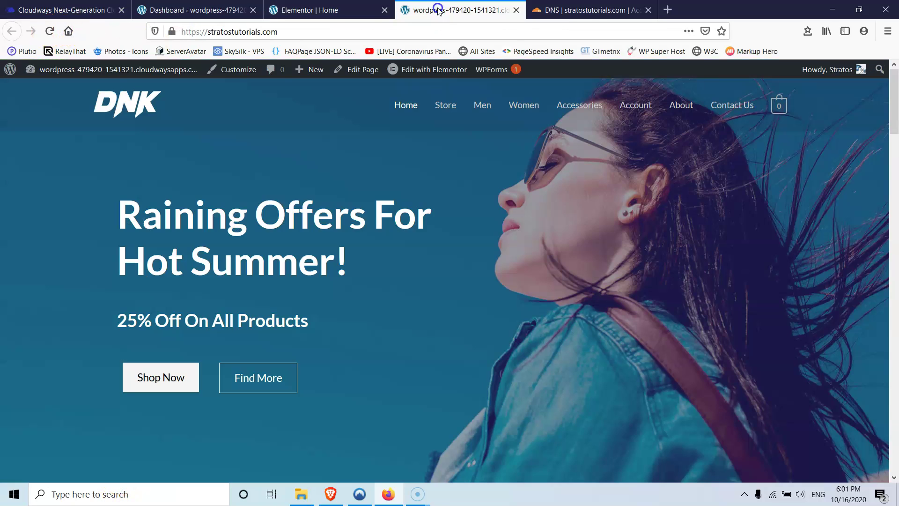
{"action": "left_click", "coordinate": [309, 10]}
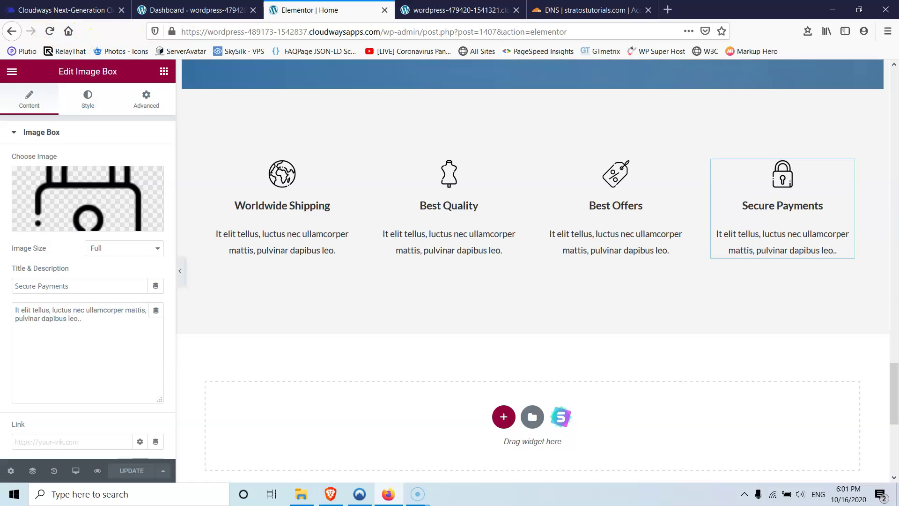
- Visit the migrated homepage and check the edited Secure Payments text
{"action": "left_click", "coordinate": [185, 8]}
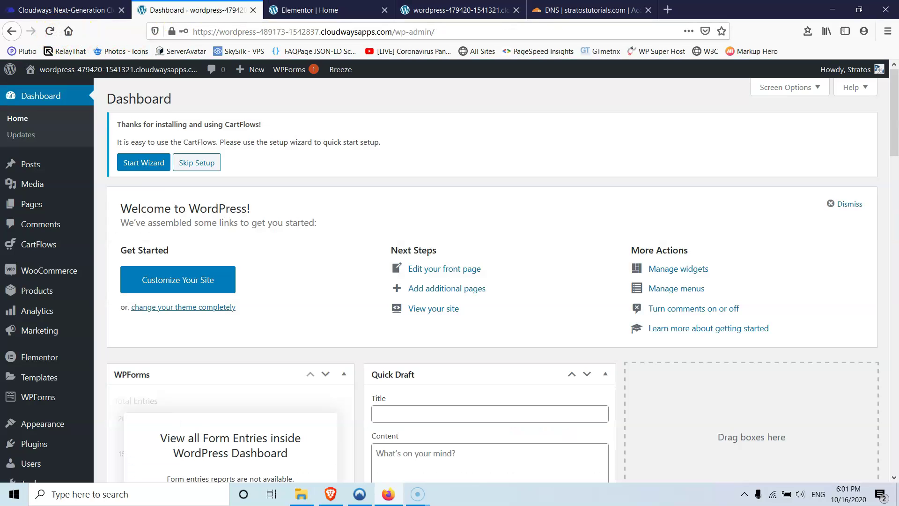
{"action": "mouse_move", "coordinate": [94, 69]}
{"action": "left_click", "coordinate": [45, 94]}
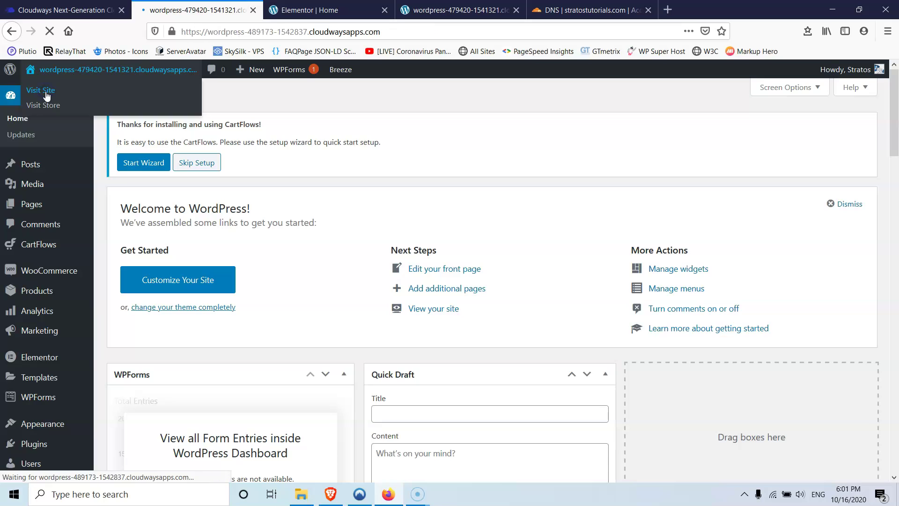
{"action": "scroll", "coordinate": [649, 296], "scroll_direction": "down", "scroll_amount": 10}
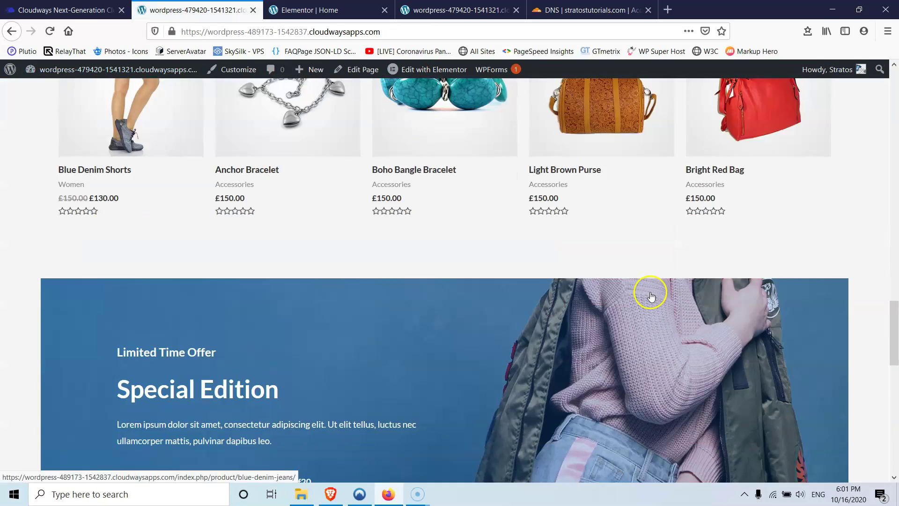
{"action": "scroll", "coordinate": [649, 295], "scroll_direction": "down", "scroll_amount": 10}
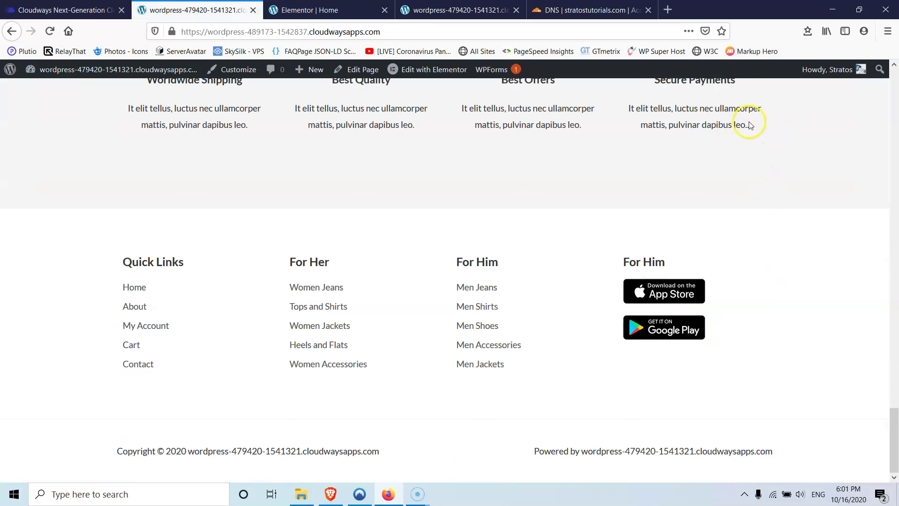
{"action": "scroll", "coordinate": [748, 151], "scroll_direction": "up", "scroll_amount": 3}
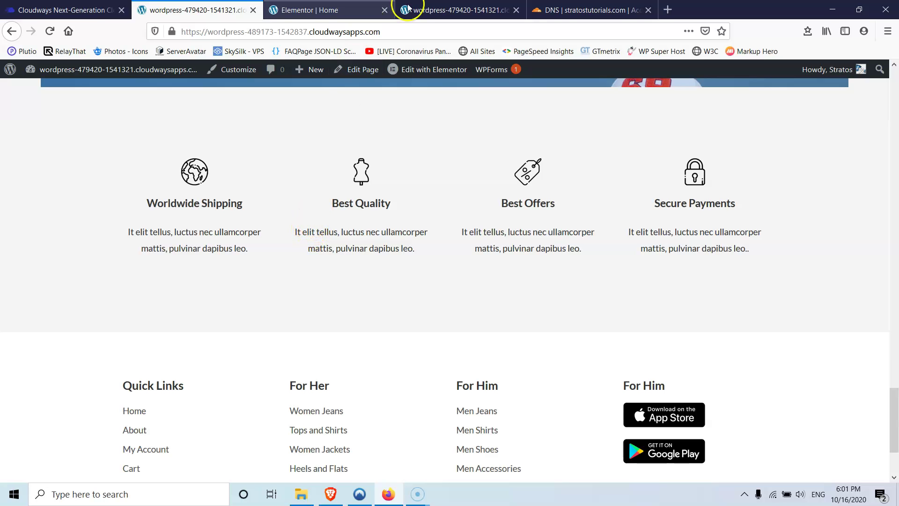
{"action": "scroll", "coordinate": [381, 296], "scroll_direction": "up", "scroll_amount": 20}
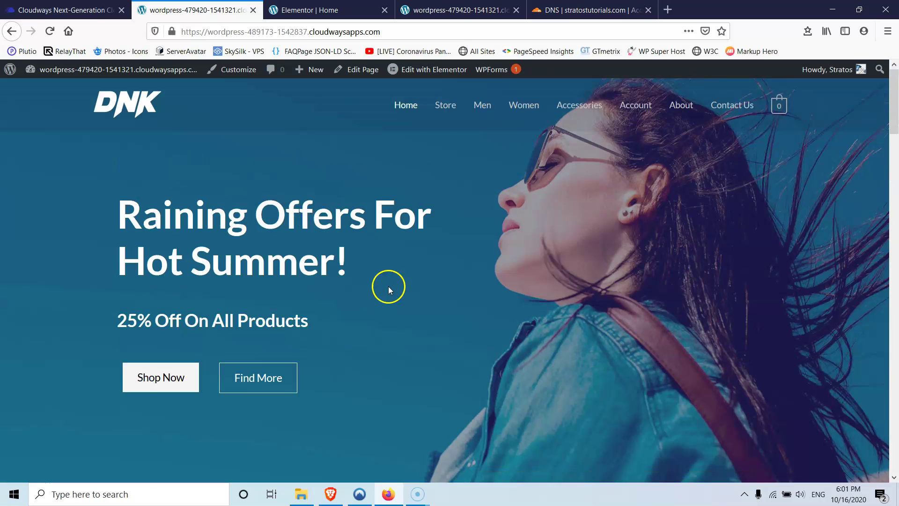
- Browse the Store, Men, Women and Accessories pages of the cloned storefront
{"action": "left_click", "coordinate": [448, 107]}
{"action": "left_click", "coordinate": [482, 109]}
{"action": "left_click", "coordinate": [537, 109]}
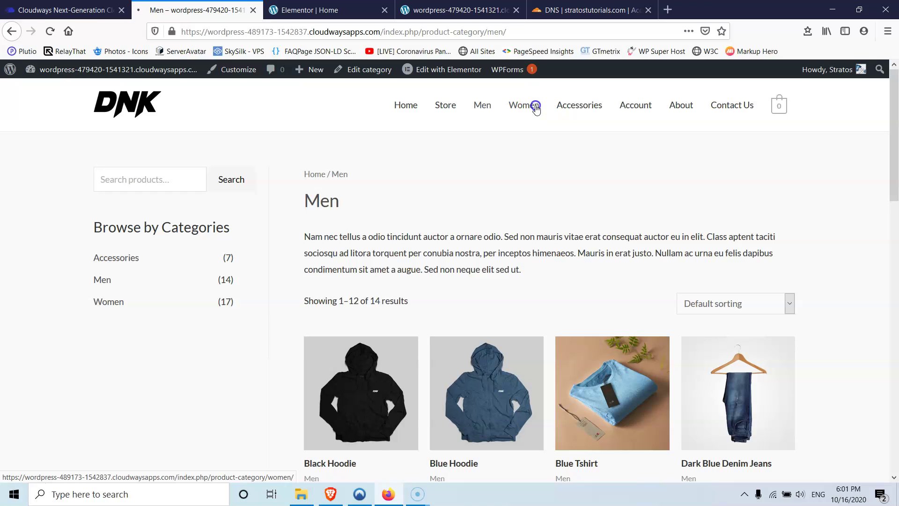
{"action": "left_click", "coordinate": [589, 108]}
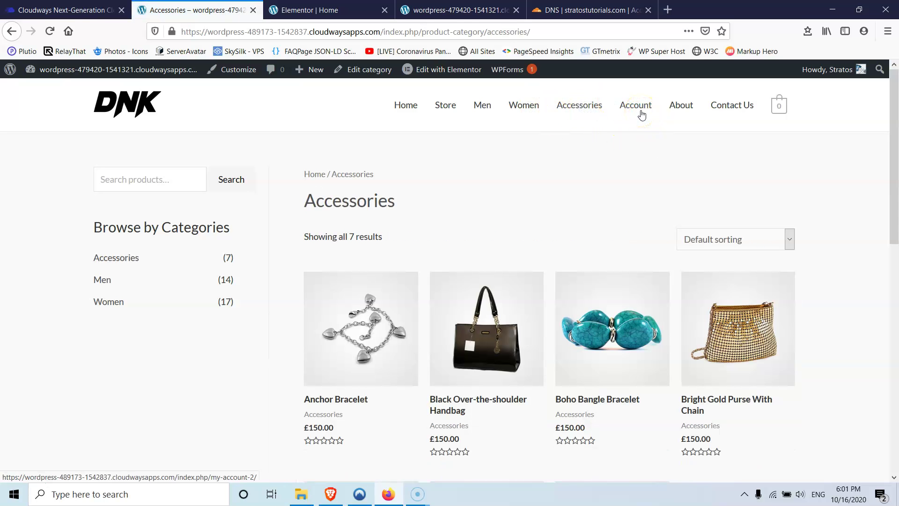
{"action": "left_click", "coordinate": [656, 113]}
{"action": "left_click", "coordinate": [636, 107]}
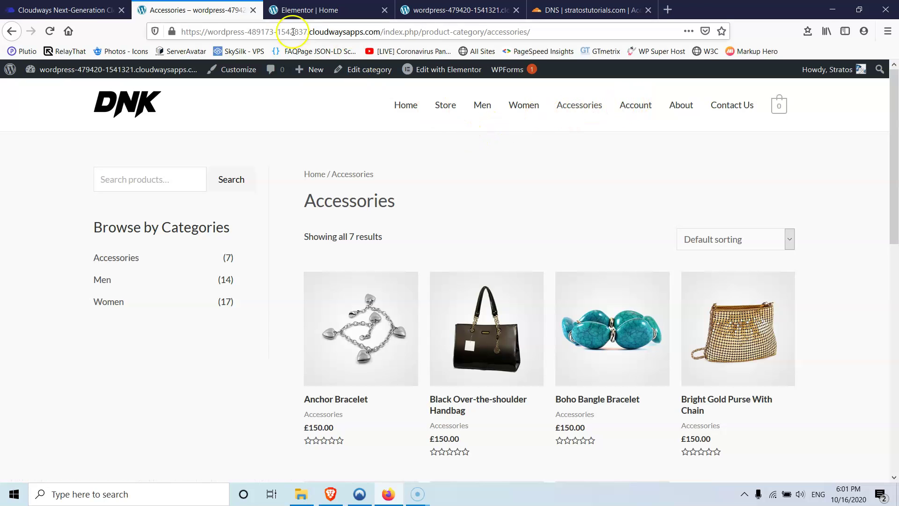
{"action": "left_click", "coordinate": [49, 10]}
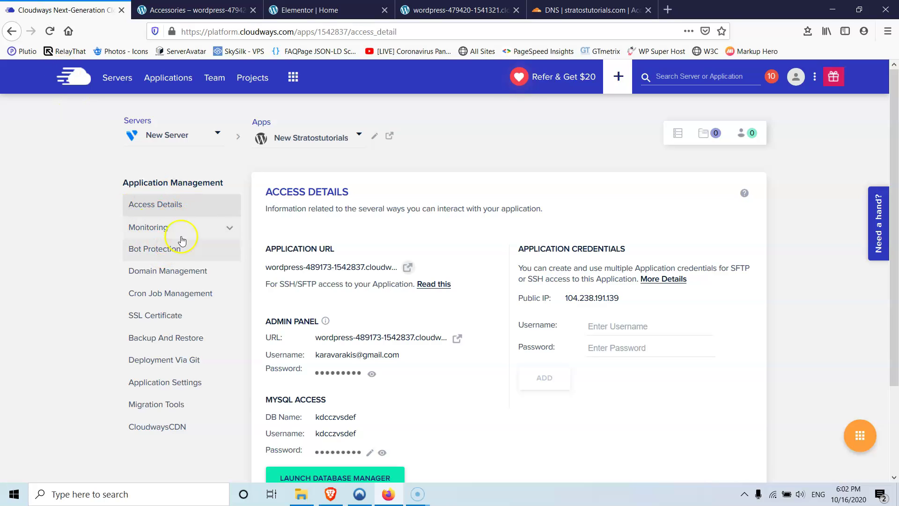
- Set stratostutorials.com as the primary domain in Domain Management, save, and reload
{"action": "left_click", "coordinate": [170, 276]}
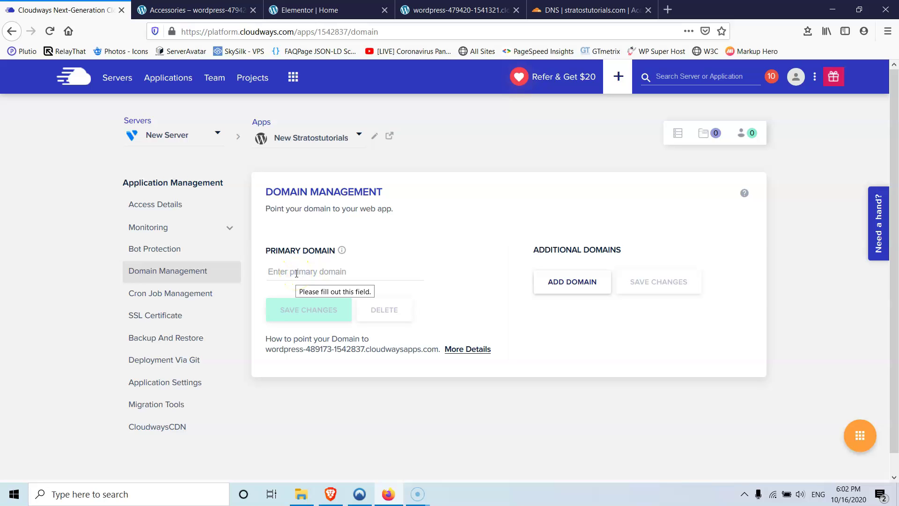
{"action": "left_click", "coordinate": [296, 274]}
{"action": "type", "text": "stratostutorials"}
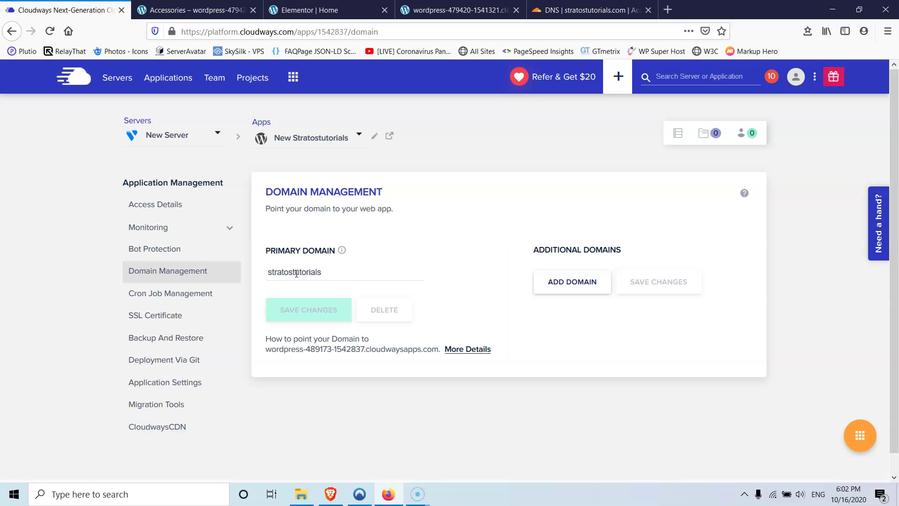
{"action": "type", "text": "com"}
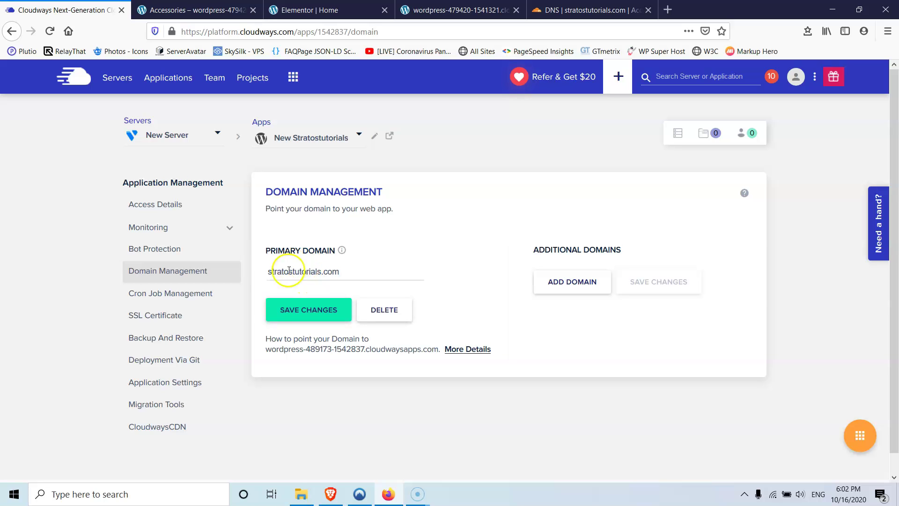
{"action": "left_click", "coordinate": [339, 277]}
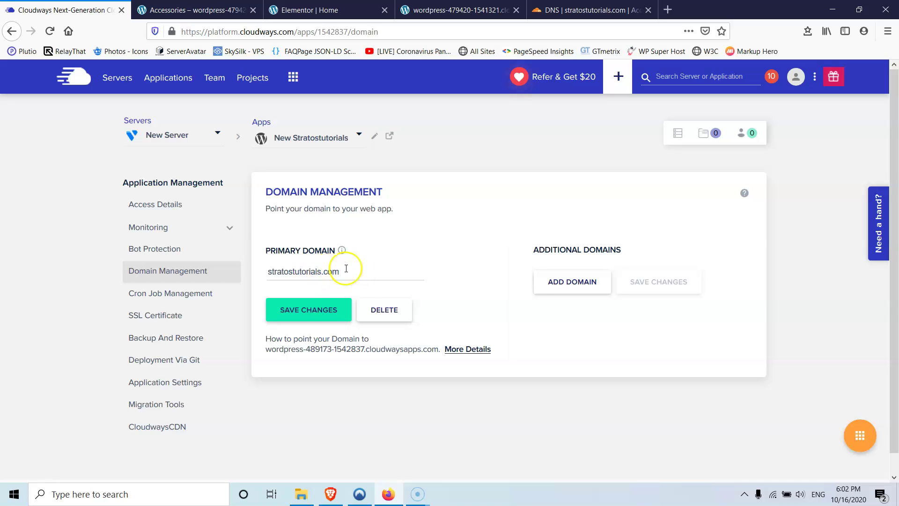
{"action": "left_click", "coordinate": [318, 315]}
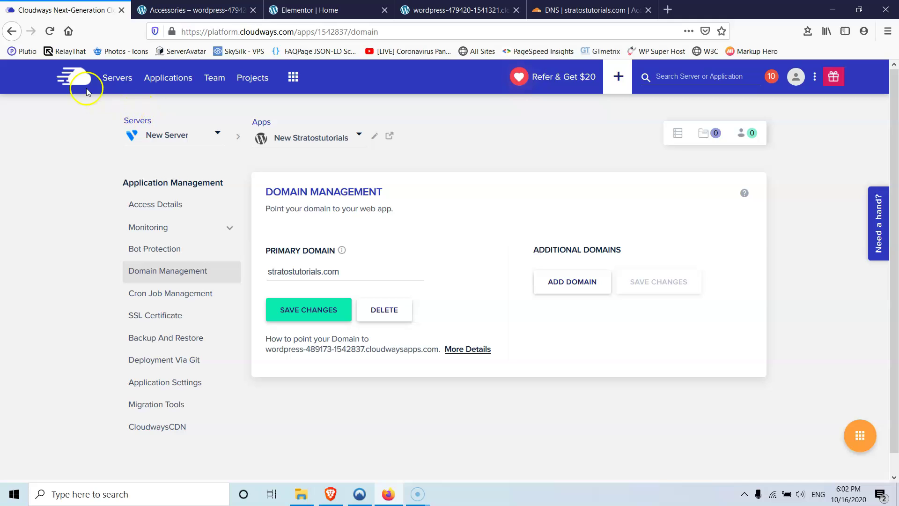
{"action": "left_click", "coordinate": [50, 30]}
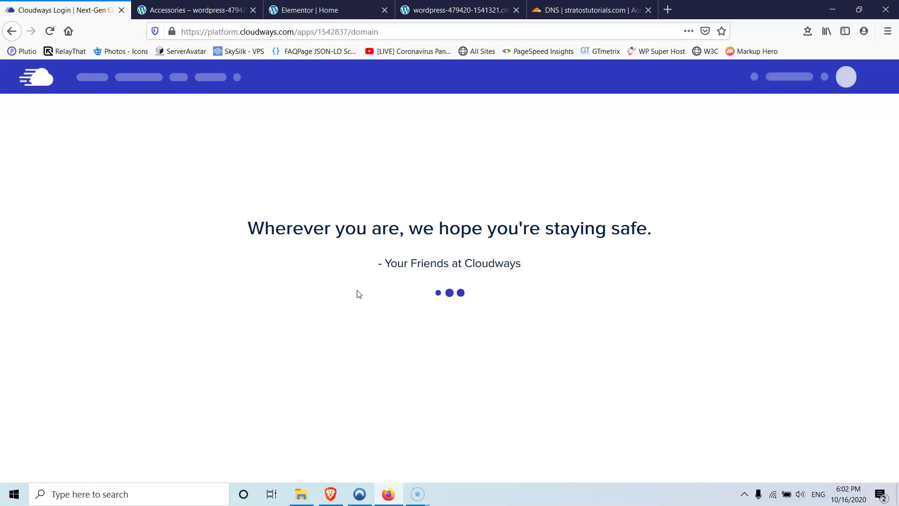
- Show Access Details, listing stratostutorials.com as the URL and stratostutorials.com/wp-admin/ as admin
{"action": "left_click", "coordinate": [356, 301]}
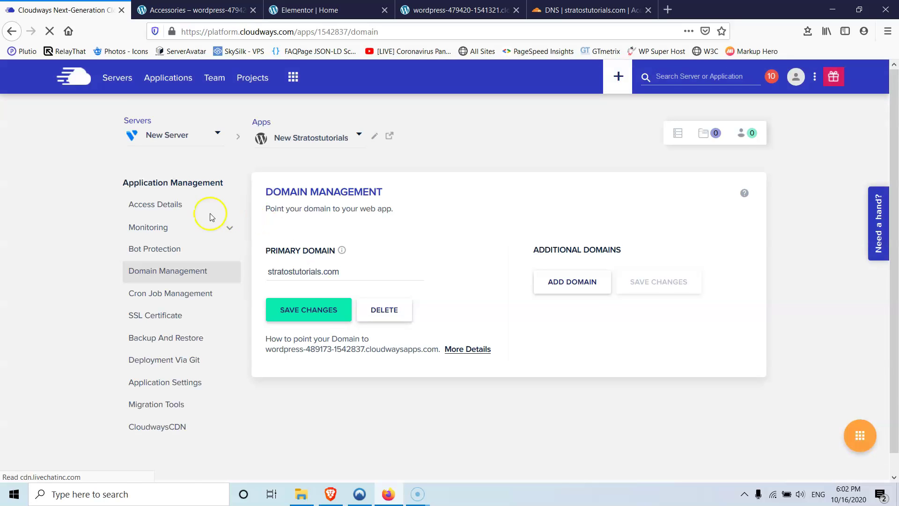
{"action": "left_click", "coordinate": [169, 205]}
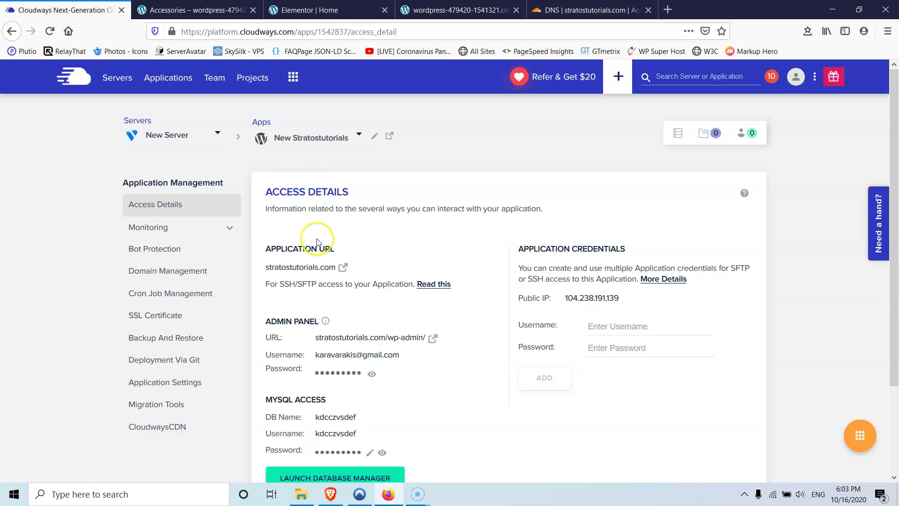
{"action": "left_click", "coordinate": [302, 498]}
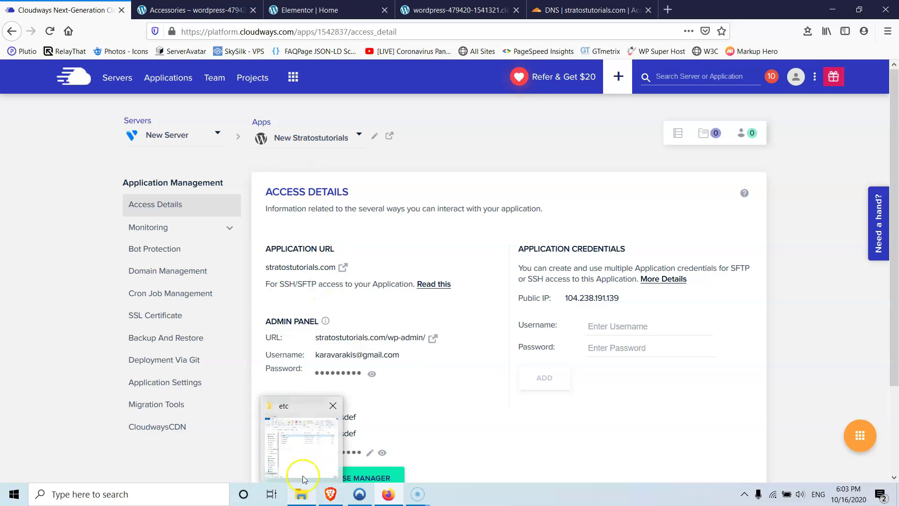
- Open the hosts file from the etc folder with Edit with Notepad++, declining the update offer
{"action": "left_click", "coordinate": [302, 452]}
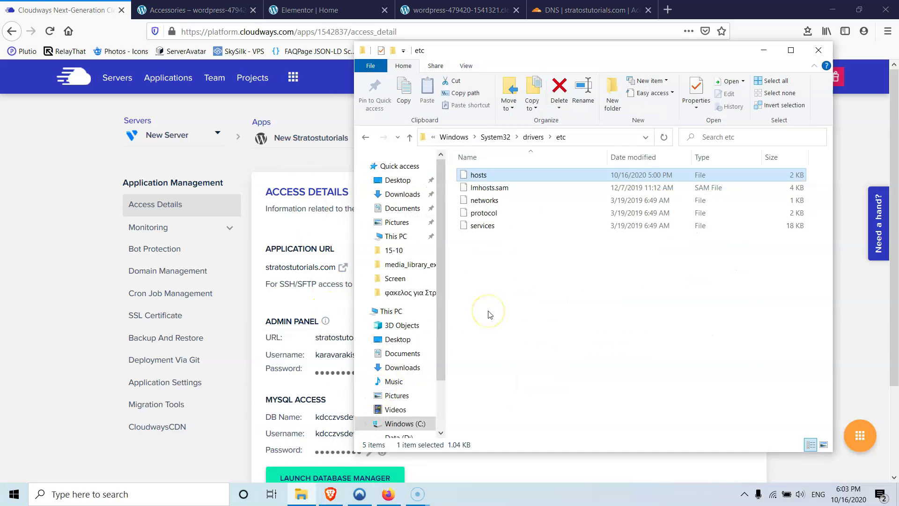
{"action": "left_click", "coordinate": [482, 178]}
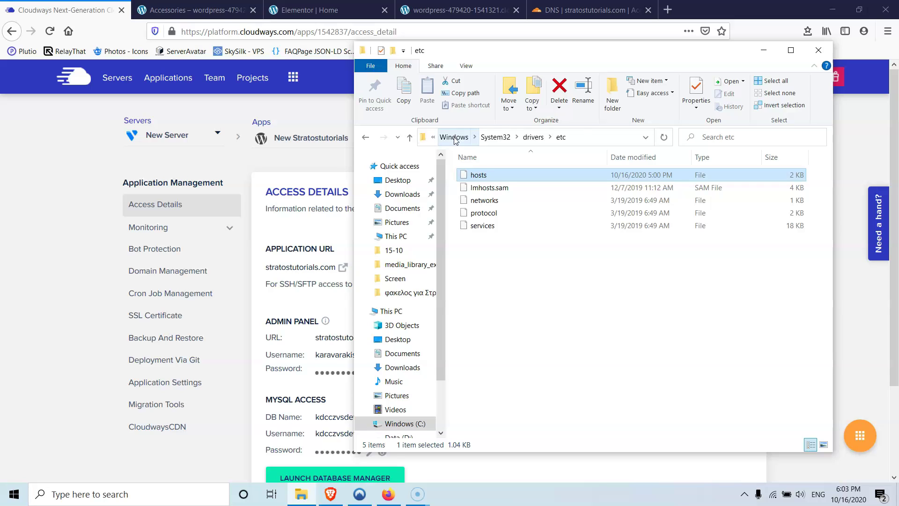
{"action": "left_click", "coordinate": [504, 146]}
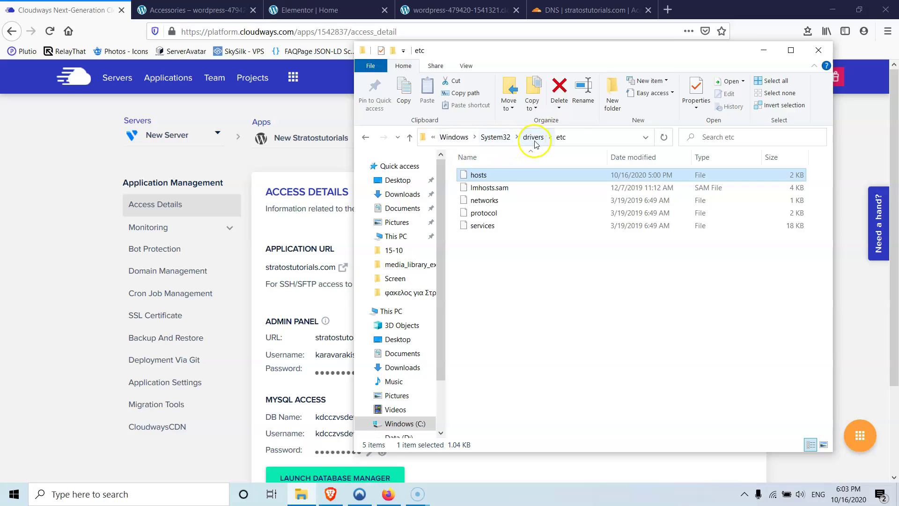
{"action": "left_click", "coordinate": [484, 177]}
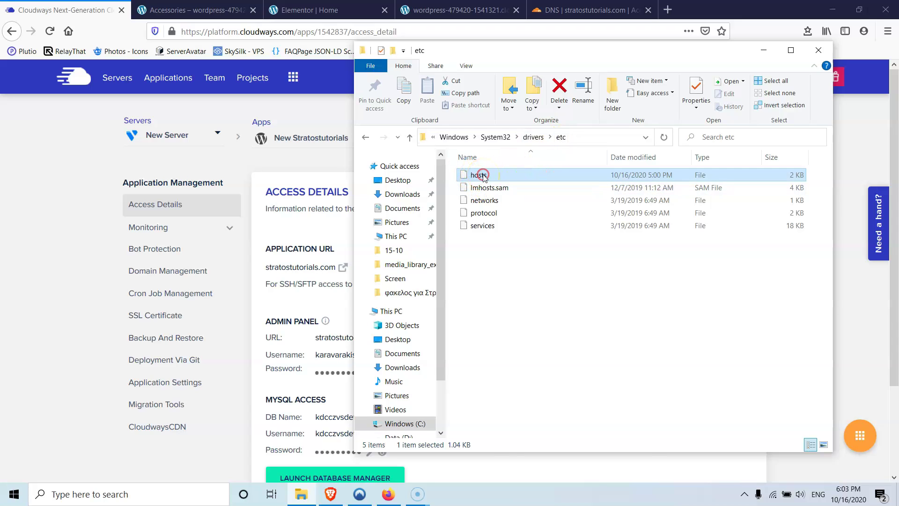
{"action": "right_click", "coordinate": [484, 176]}
{"action": "left_click", "coordinate": [544, 237]}
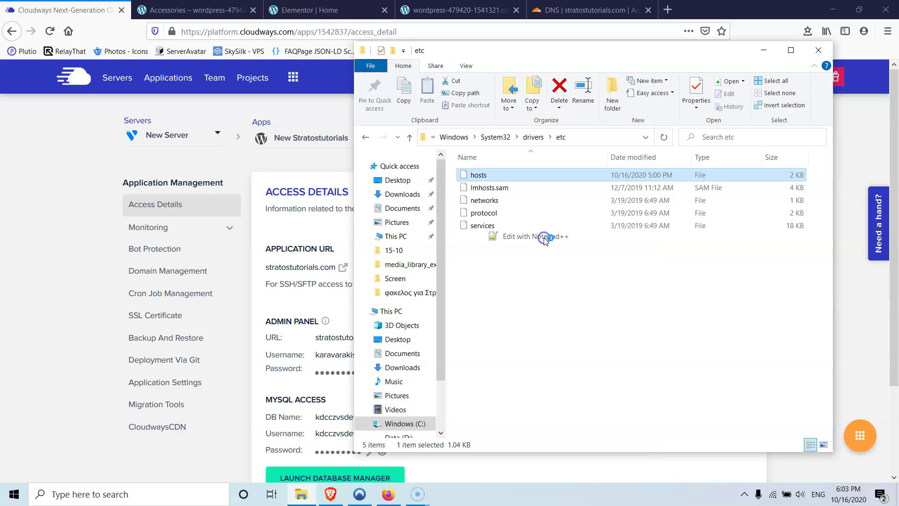
{"action": "left_click", "coordinate": [524, 282]}
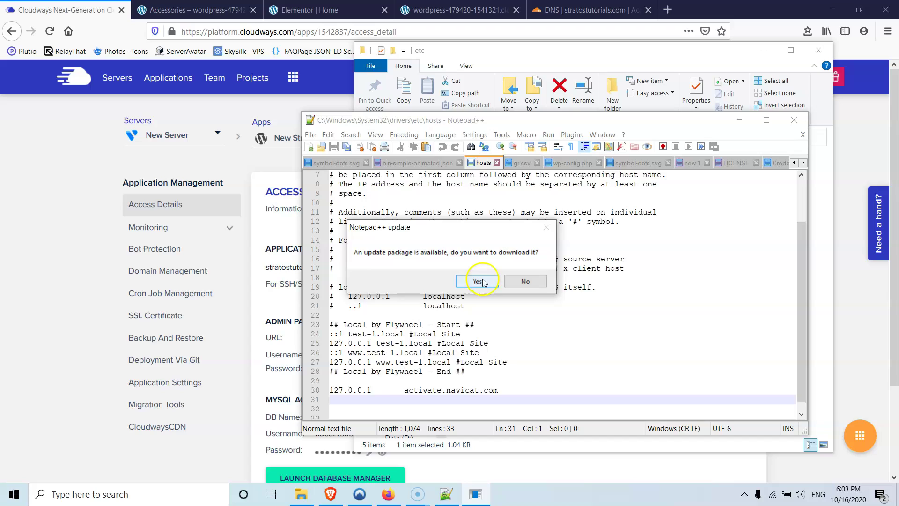
{"action": "left_click", "coordinate": [526, 281]}
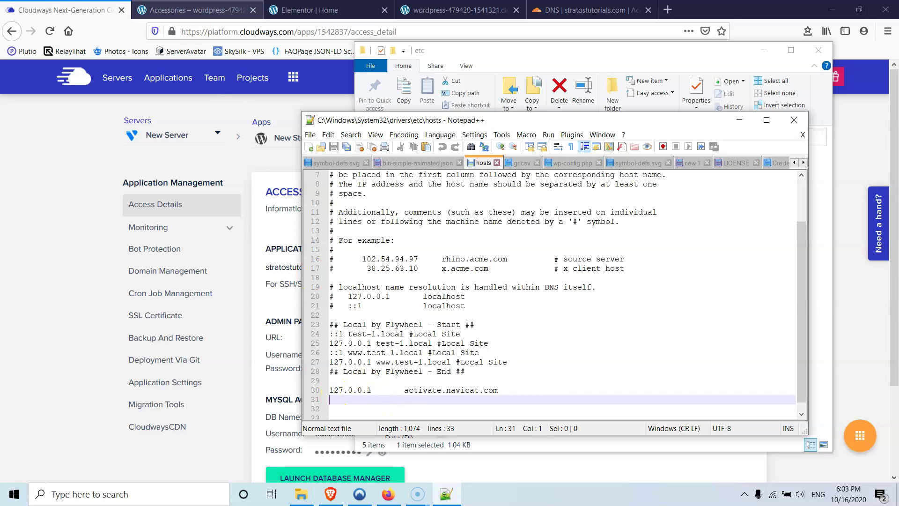
- Copy New Server's public IP 104.238.191.139 from Master Credentials and paste it into the hosts file
{"action": "left_click", "coordinate": [68, 8]}
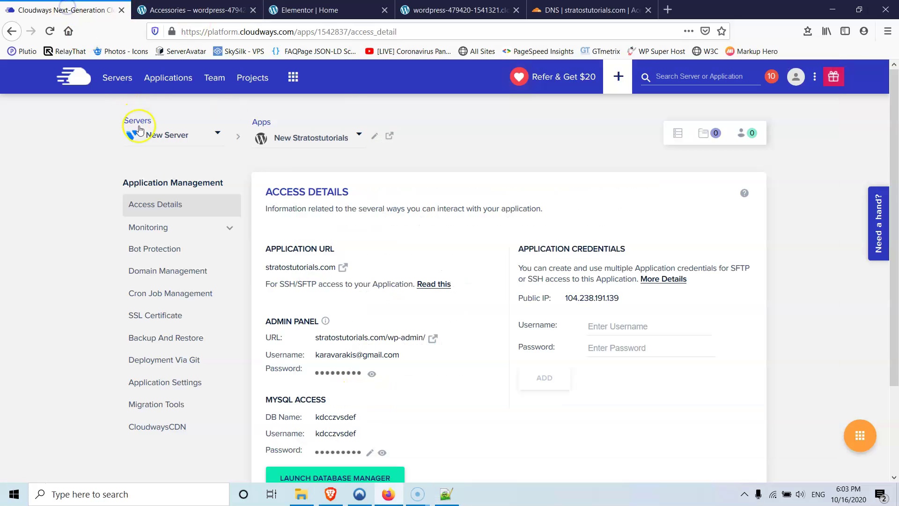
{"action": "left_click", "coordinate": [113, 78]}
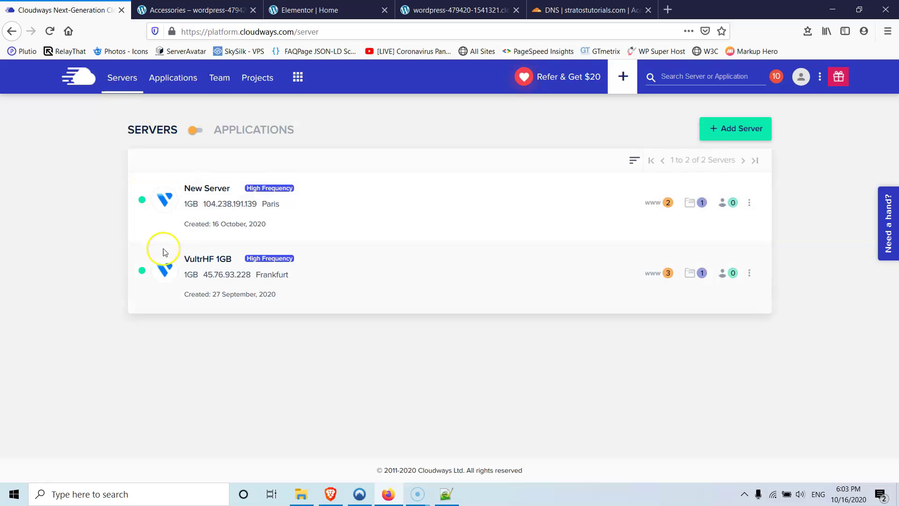
{"action": "left_click", "coordinate": [201, 188]}
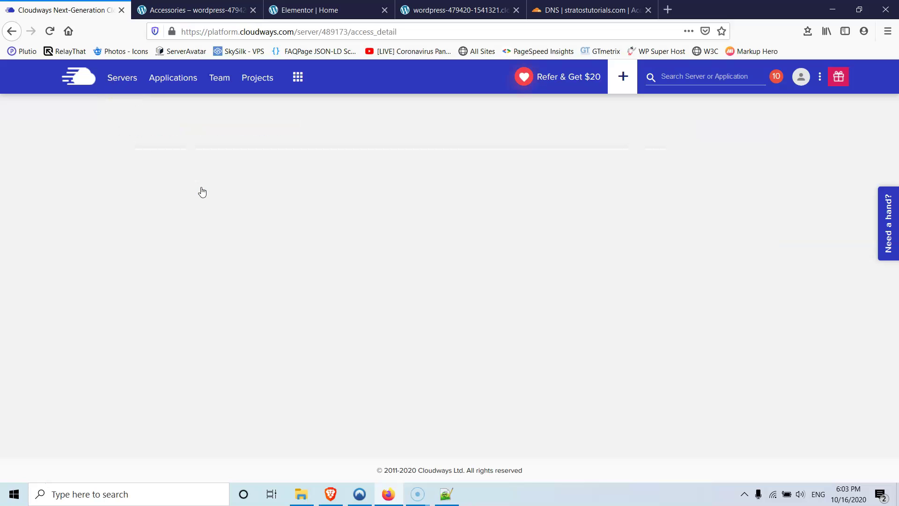
{"action": "left_click", "coordinate": [333, 239]}
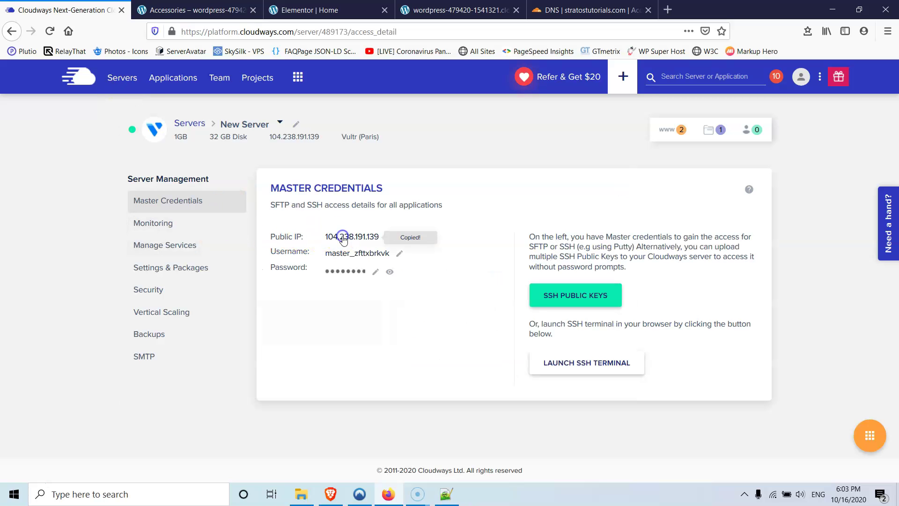
{"action": "left_click", "coordinate": [446, 494]}
{"action": "key", "text": "ctrl+v"}
{"action": "key", "text": "Return"}
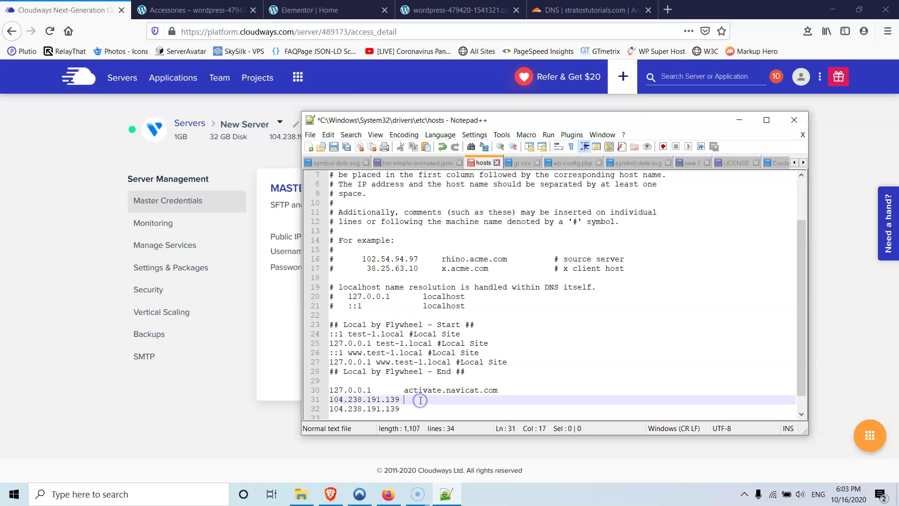
{"action": "left_click", "coordinate": [464, 10]}
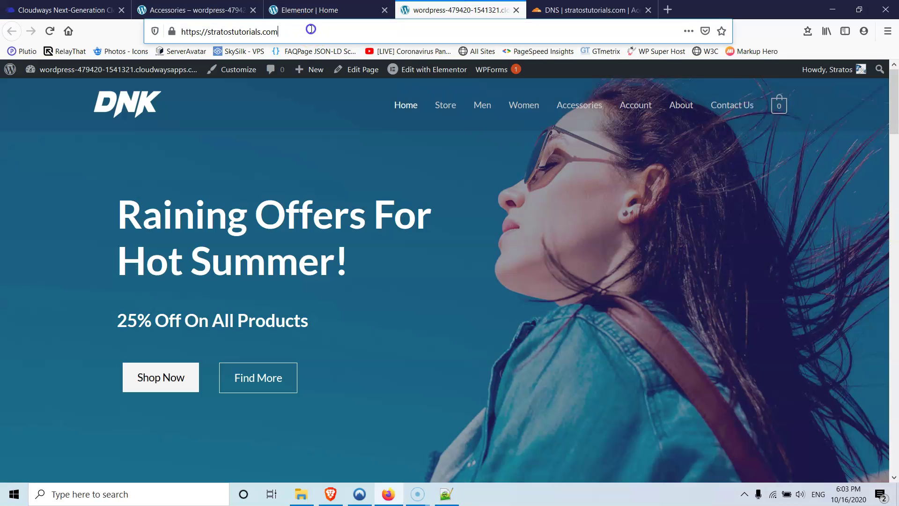
{"action": "left_click_drag", "start_coordinate": [279, 32], "coordinate": [221, 26]}
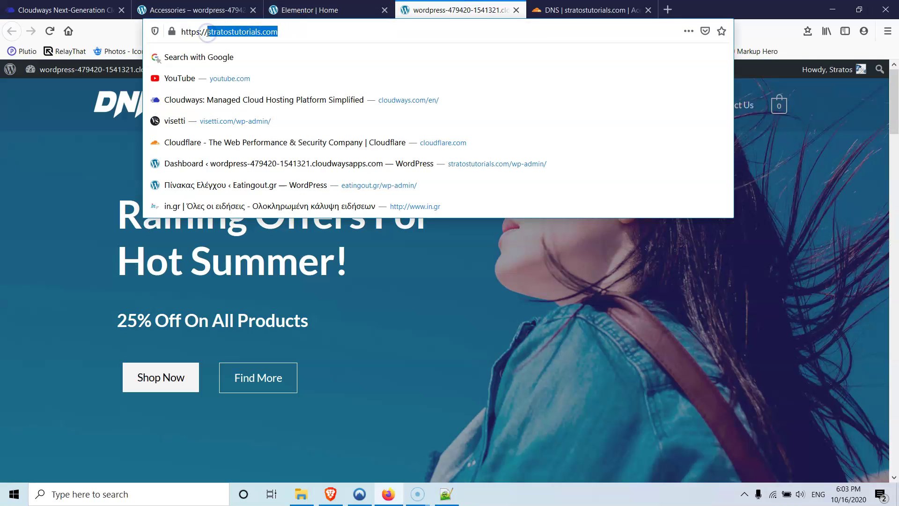
{"action": "left_click", "coordinate": [61, 10]}
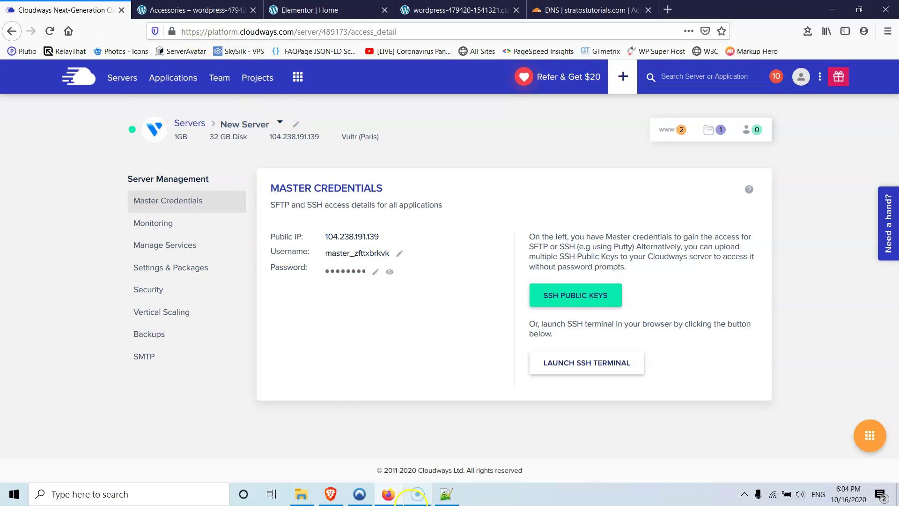
{"action": "left_click", "coordinate": [446, 494]}
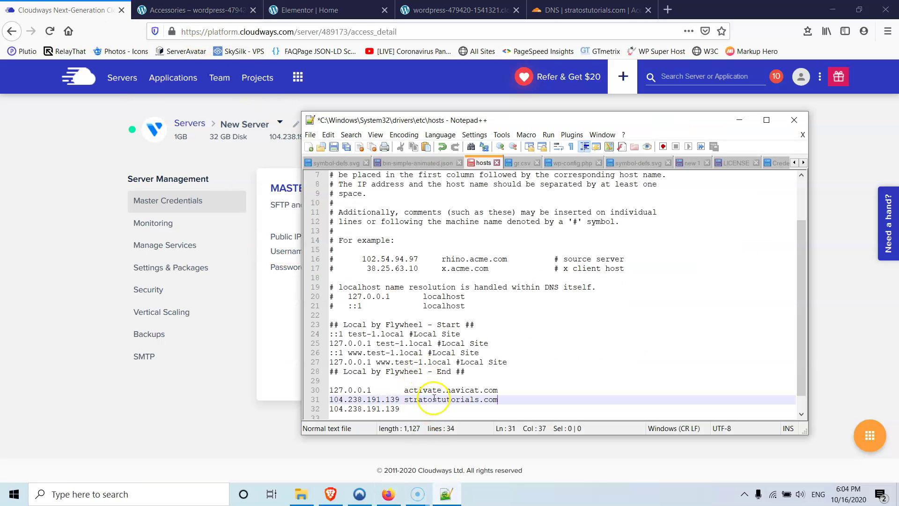
{"action": "left_click", "coordinate": [426, 407]}
{"action": "type", "text": "wwww"}
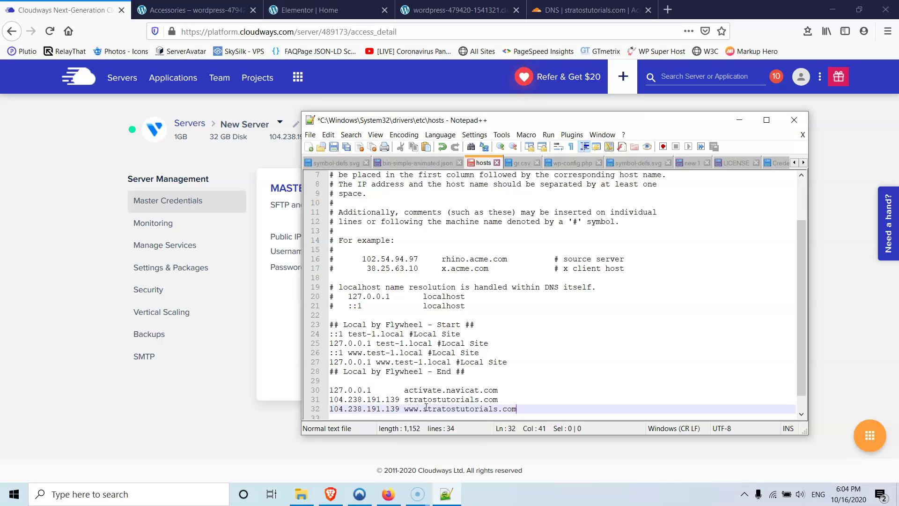
- Save the hosts file after relaunching Notepad++ as administrator, then start a Firefox private window
{"action": "left_click", "coordinate": [334, 147]}
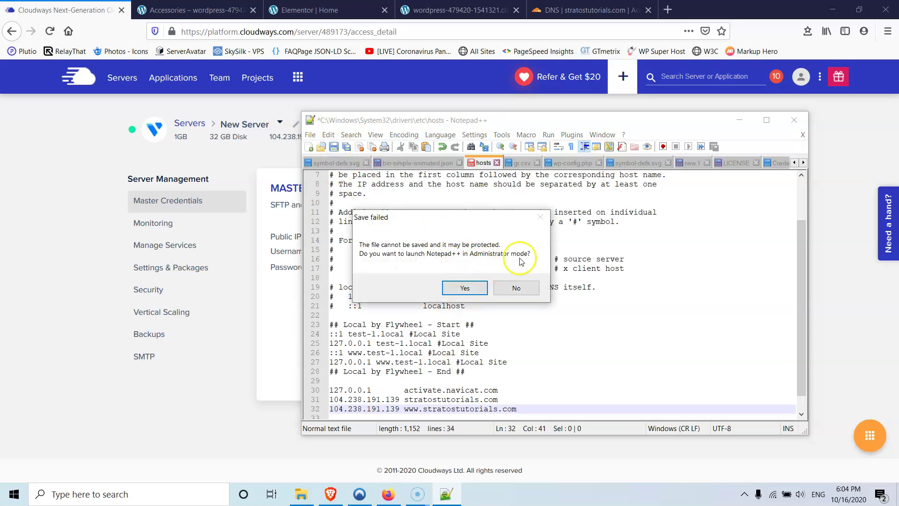
{"action": "left_click", "coordinate": [470, 288]}
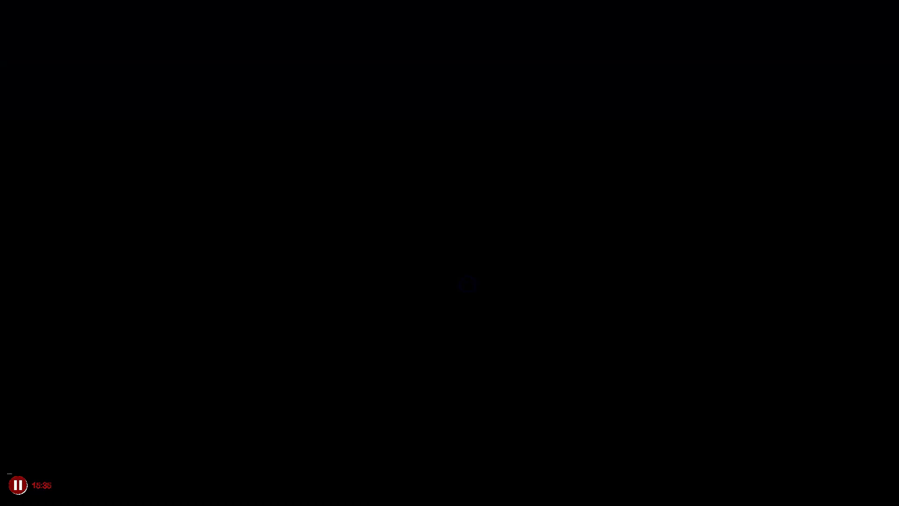
{"action": "left_click", "coordinate": [433, 337]}
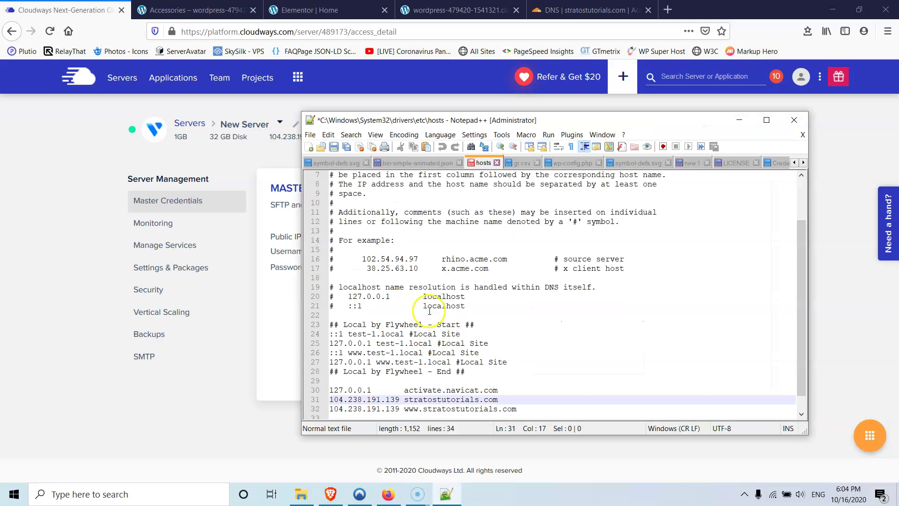
{"action": "left_click", "coordinate": [333, 148]}
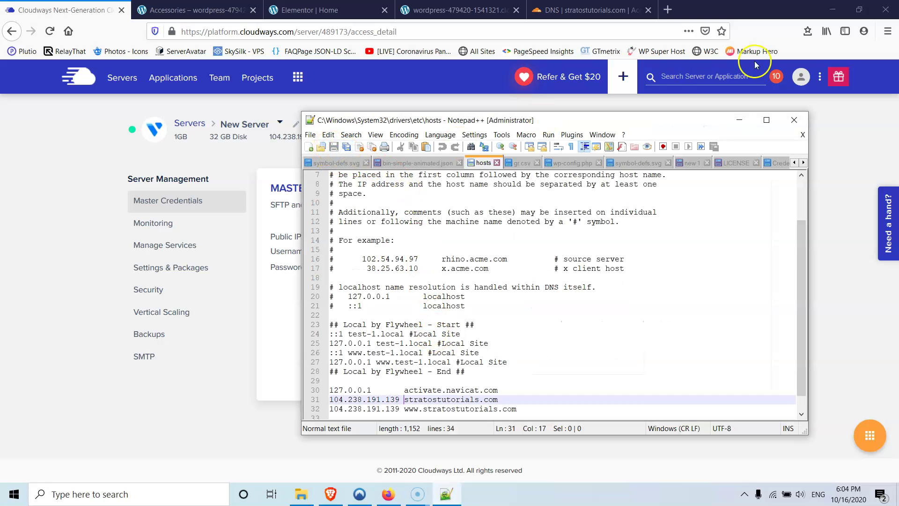
{"action": "left_click", "coordinate": [887, 31]}
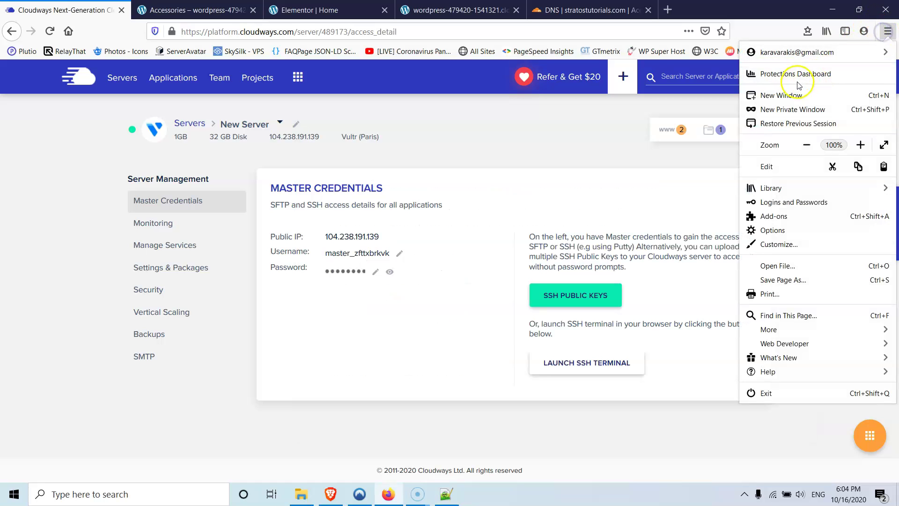
{"action": "left_click", "coordinate": [796, 55]}
- Load stratostutorials.com in the private window, accepting the risk past the certificate warning
{"action": "type", "text": "stratostutorials.com"}
{"action": "key", "text": "Return"}
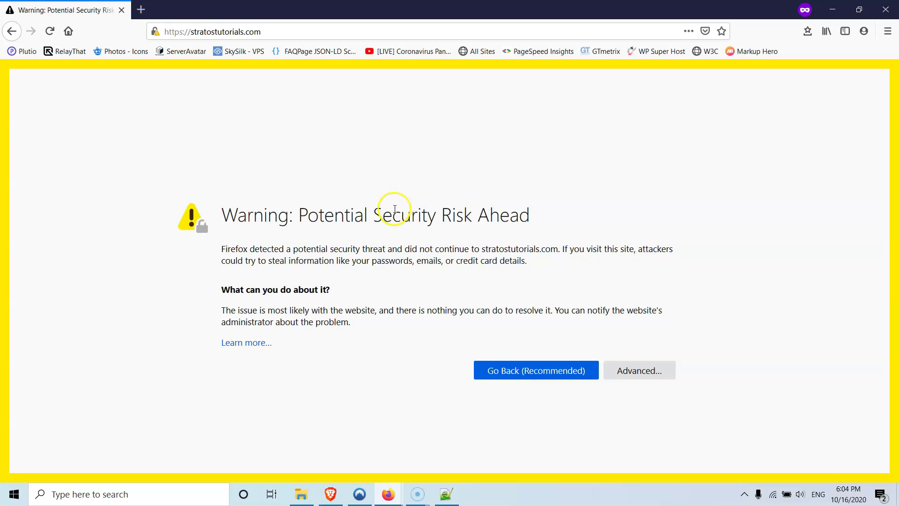
{"action": "left_click", "coordinate": [642, 381]}
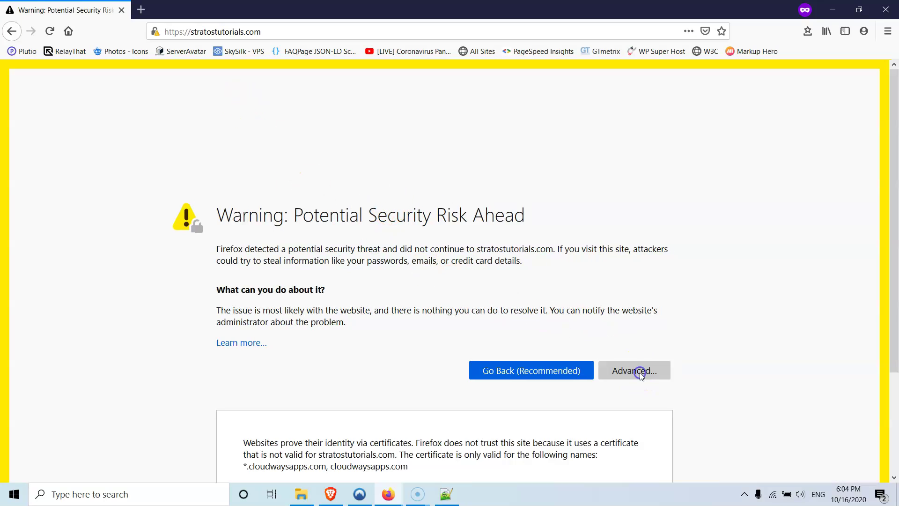
{"action": "scroll", "coordinate": [612, 328], "scroll_direction": "down", "scroll_amount": 3}
{"action": "left_click", "coordinate": [567, 431]}
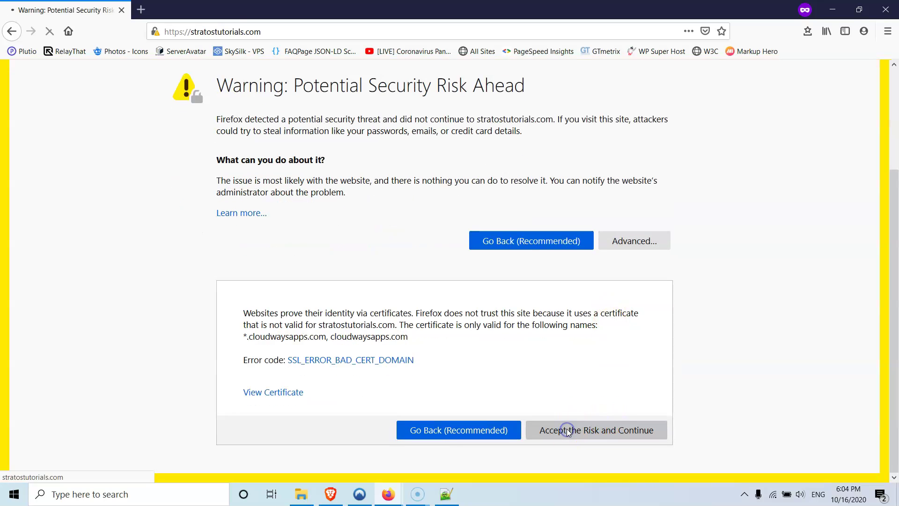
{"action": "scroll", "coordinate": [603, 186], "scroll_direction": "down", "scroll_amount": 8}
{"action": "scroll", "coordinate": [603, 189], "scroll_direction": "down", "scroll_amount": 20}
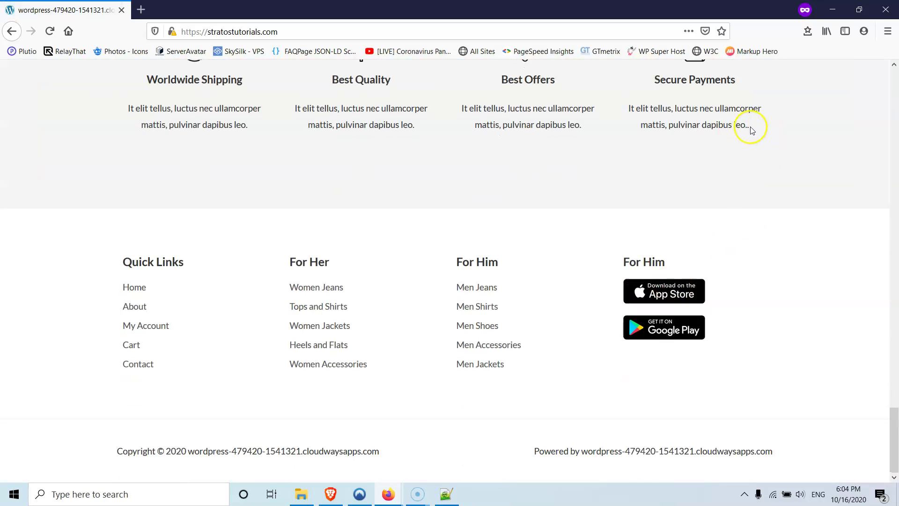
{"action": "scroll", "coordinate": [712, 177], "scroll_direction": "up", "scroll_amount": 15}
{"action": "scroll", "coordinate": [713, 180], "scroll_direction": "up", "scroll_amount": 10}
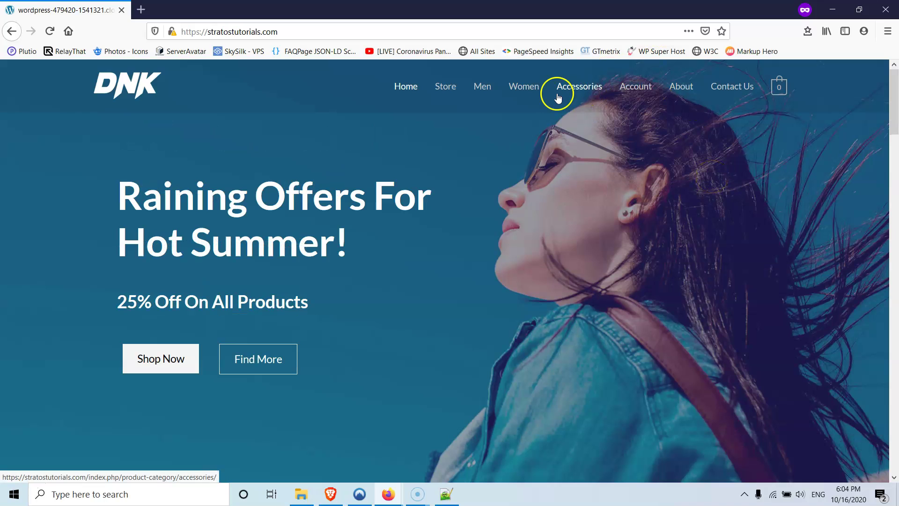
- Browse the site's Women, Accessories, My Account, Store and Home pages
{"action": "left_click", "coordinate": [534, 93]}
{"action": "left_click", "coordinate": [589, 89]}
{"action": "left_click", "coordinate": [630, 93]}
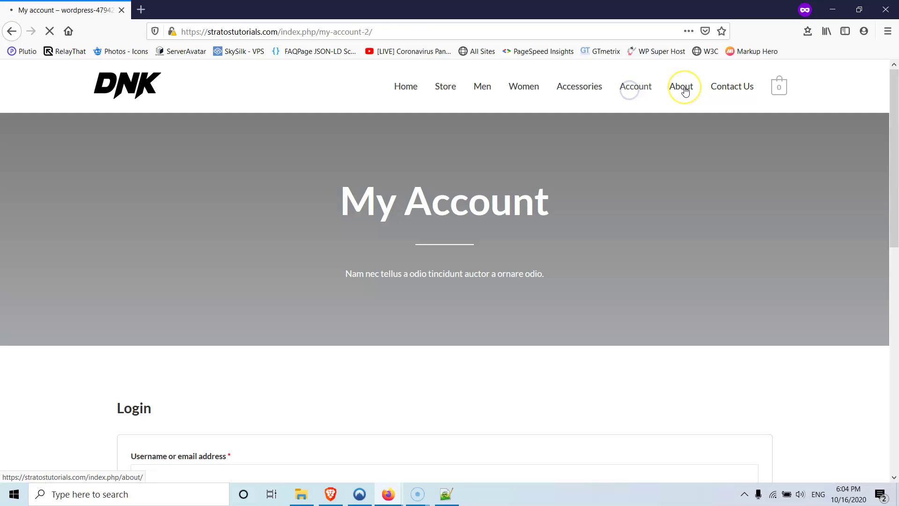
{"action": "left_click", "coordinate": [587, 90]}
{"action": "left_click", "coordinate": [451, 89]}
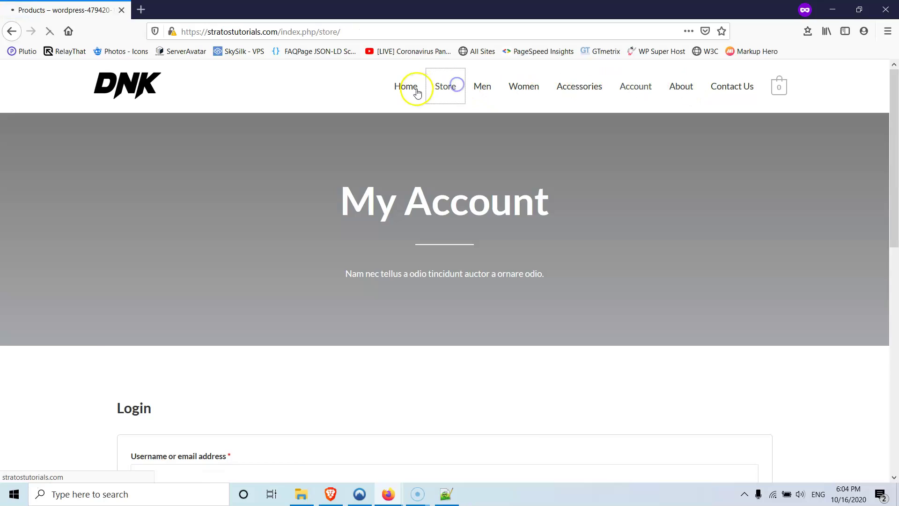
{"action": "left_click", "coordinate": [404, 89]}
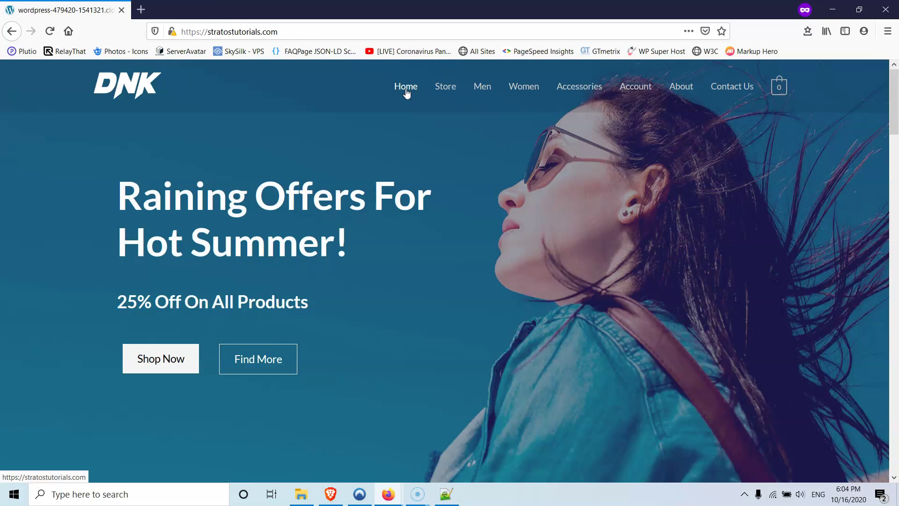
{"action": "left_click", "coordinate": [446, 497]}
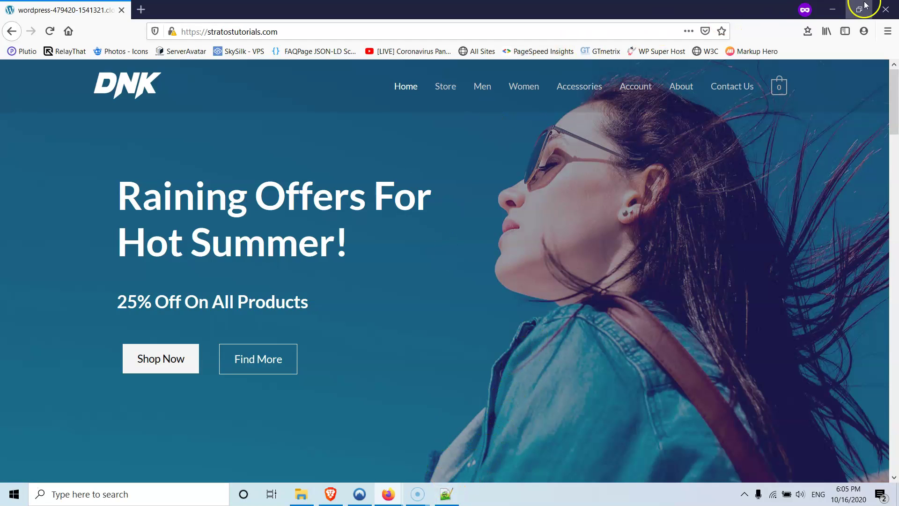
- Close the private window and Notepad++, then return to New Server's Master Credentials page
{"action": "left_click", "coordinate": [885, 10]}
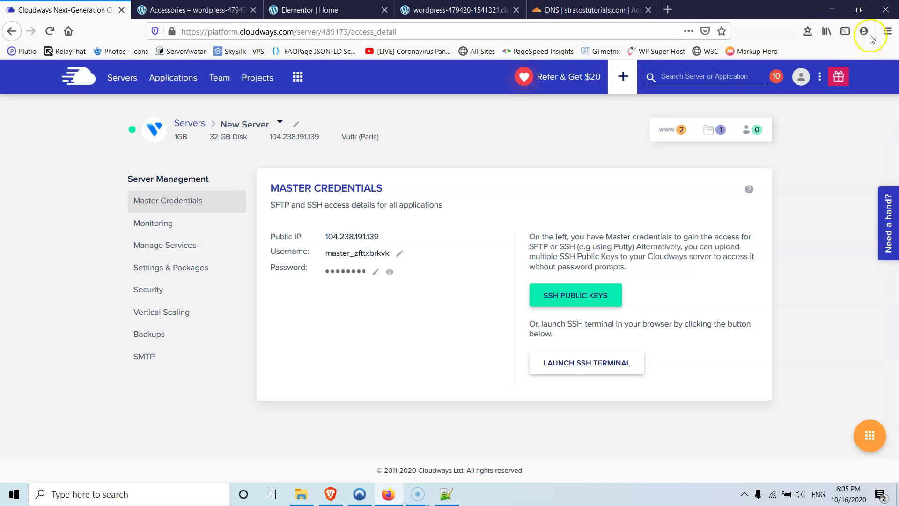
{"action": "left_click", "coordinate": [452, 500]}
{"action": "left_click", "coordinate": [800, 121]}
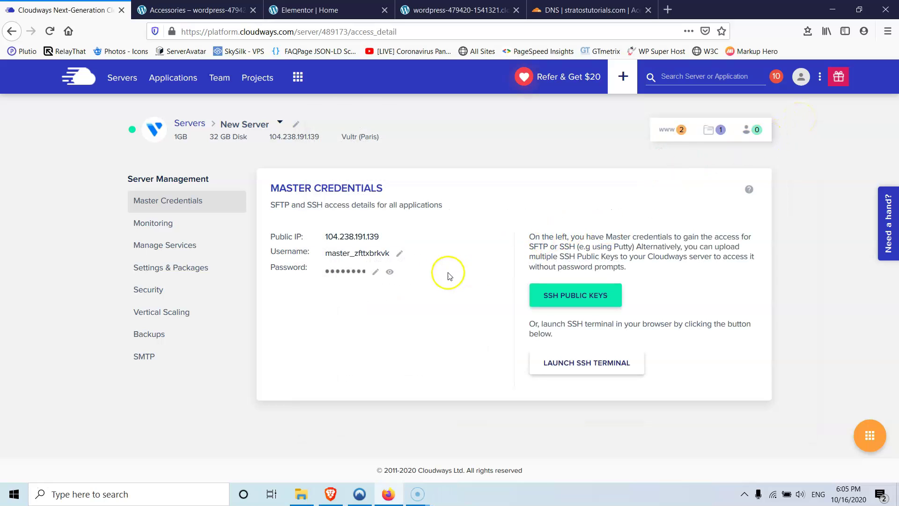
{"action": "left_click", "coordinate": [213, 10]}
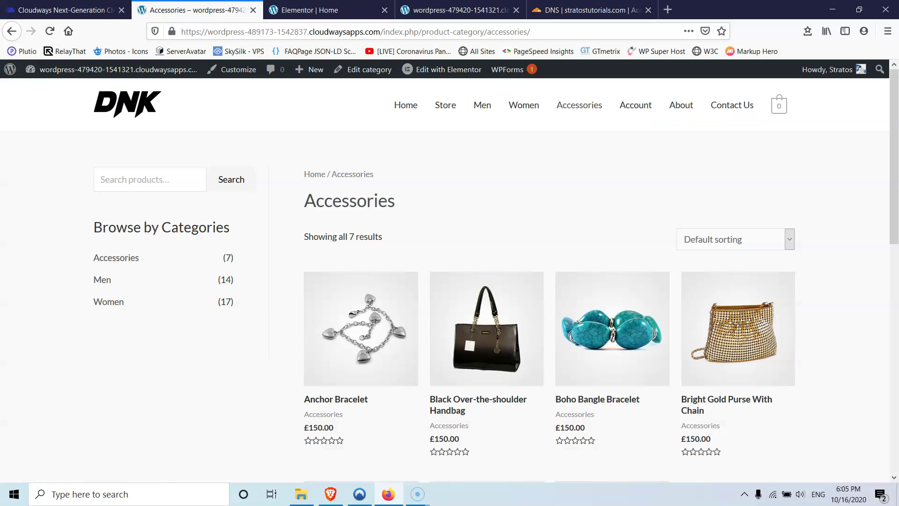
{"action": "left_click", "coordinate": [76, 11]}
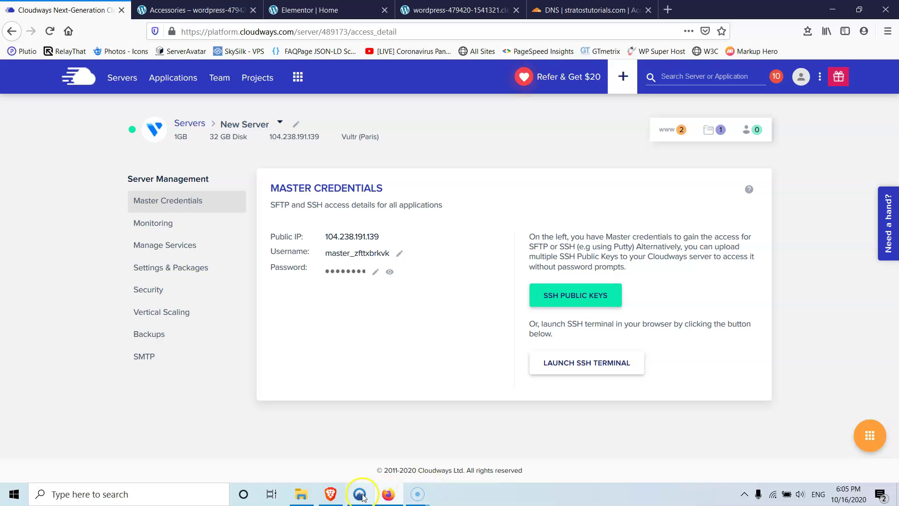
- Reopen the hosts file in Notepad++ from the etc folder, dismissing the update prompt
{"action": "left_click", "coordinate": [303, 498]}
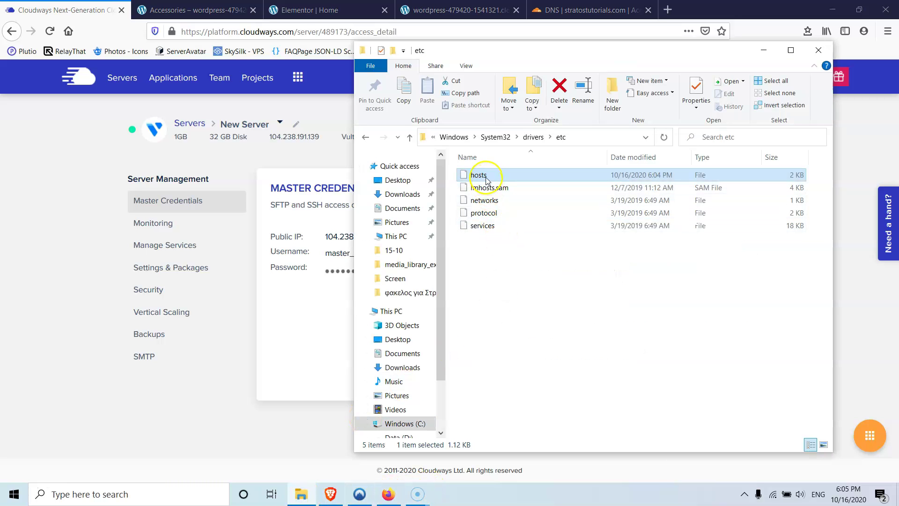
{"action": "right_click", "coordinate": [487, 179]}
{"action": "left_click", "coordinate": [525, 238]}
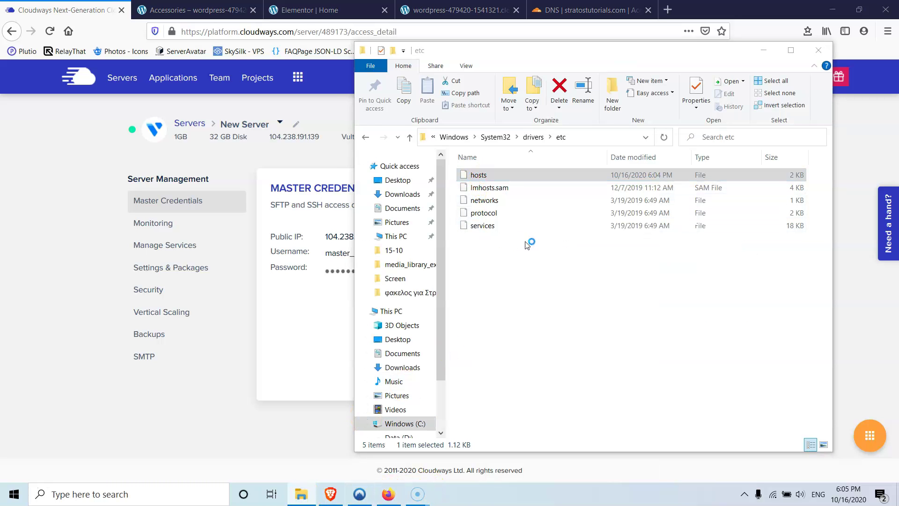
{"action": "left_click", "coordinate": [526, 281]}
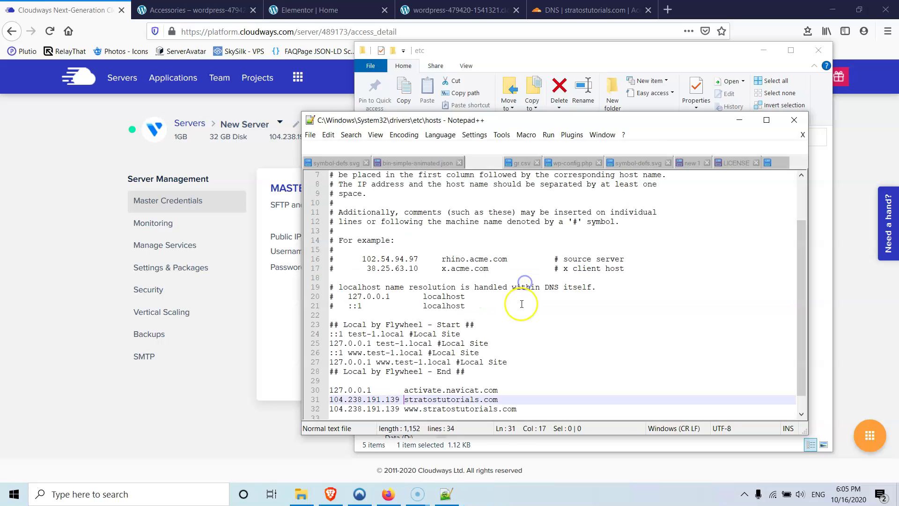
{"action": "left_click_drag", "start_coordinate": [521, 415], "coordinate": [313, 394]}
{"action": "left_click", "coordinate": [293, 392]}
{"action": "left_click", "coordinate": [443, 496]}
- Delete the two stratostutorials.com lines, save as administrator, and close Notepad++
{"action": "left_click", "coordinate": [478, 410]}
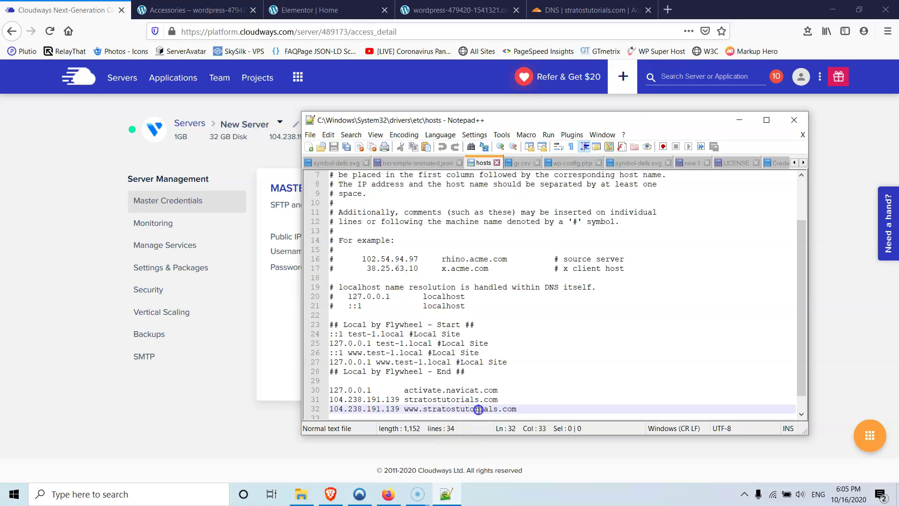
{"action": "left_click_drag", "start_coordinate": [528, 413], "coordinate": [354, 402]}
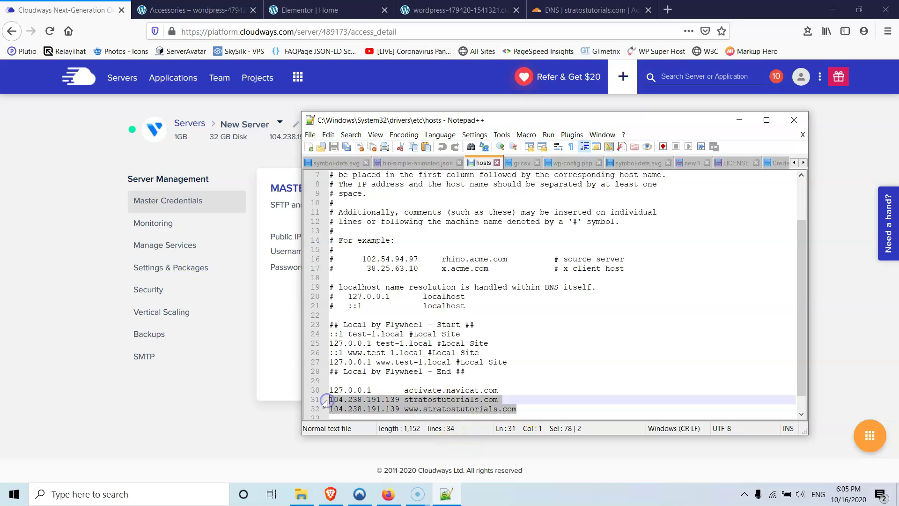
{"action": "key", "text": "Delete"}
{"action": "left_click", "coordinate": [334, 147]}
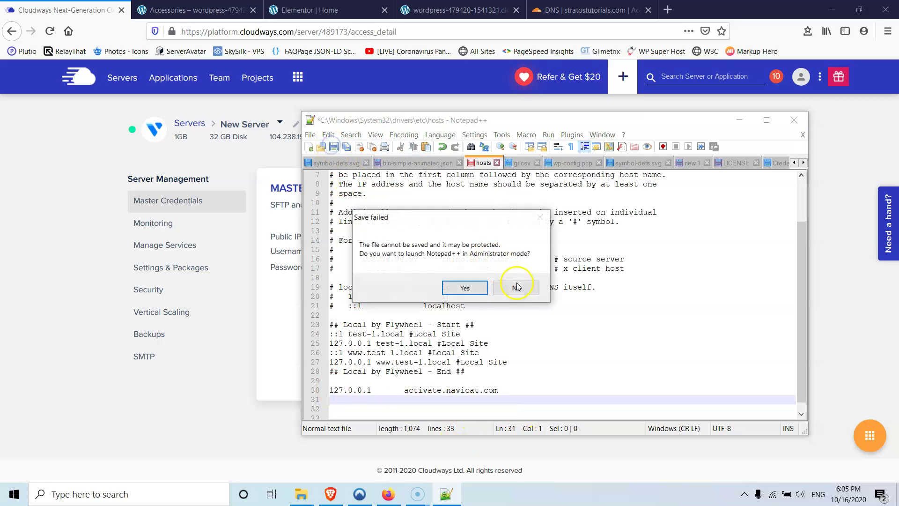
{"action": "left_click", "coordinate": [461, 288]}
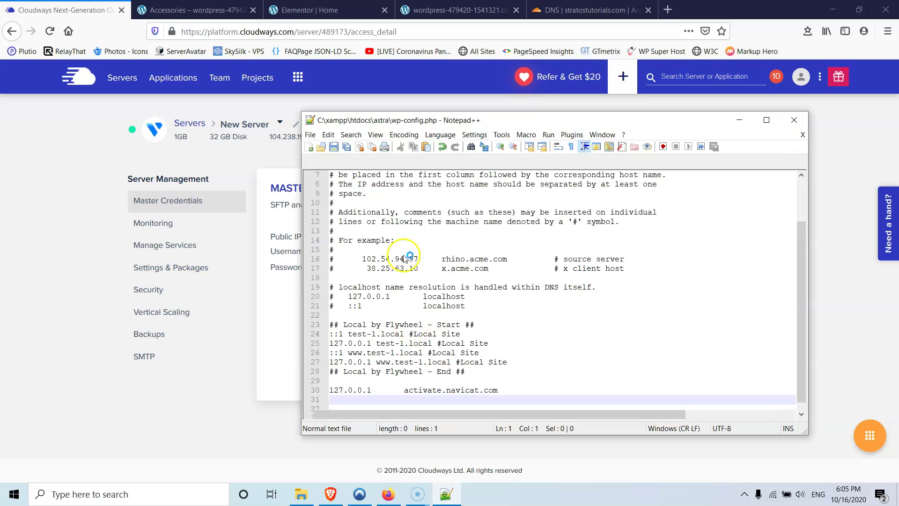
{"action": "left_click", "coordinate": [338, 159]}
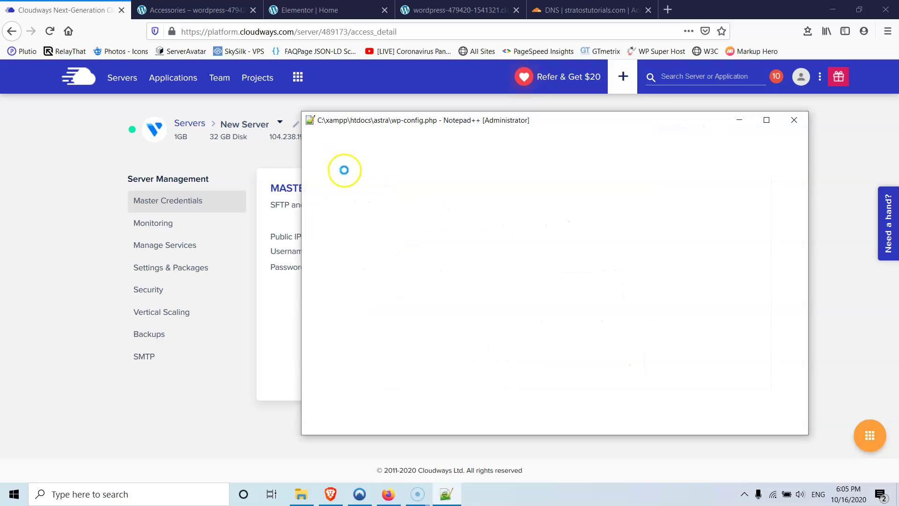
{"action": "left_click", "coordinate": [335, 147]}
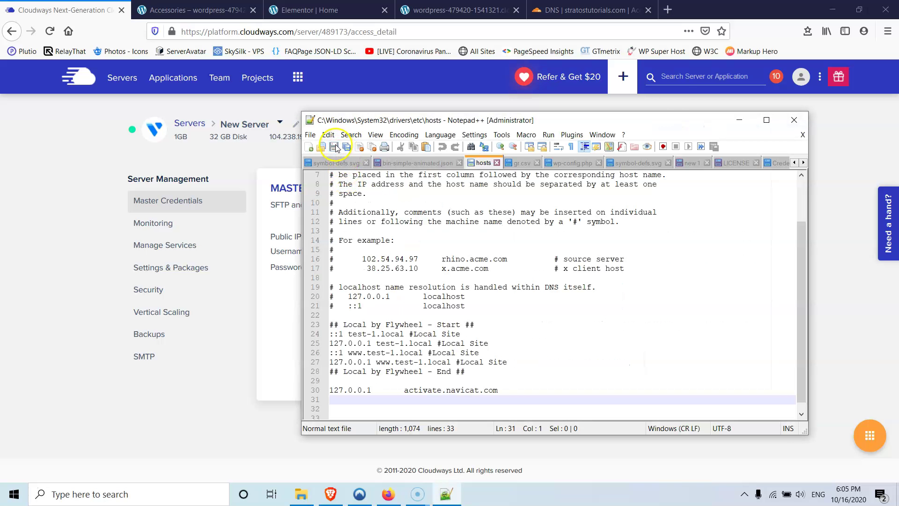
{"action": "left_click", "coordinate": [794, 121]}
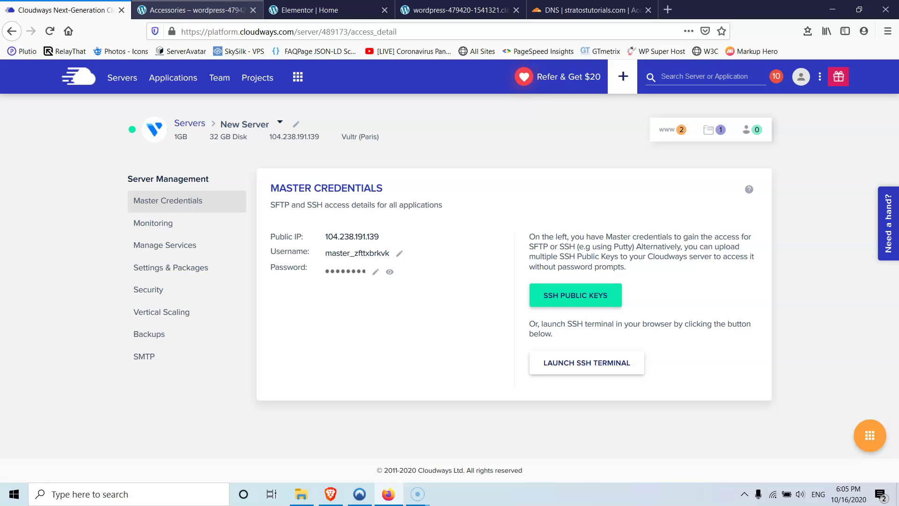
- Check the Cloudflare DNS records, then open New Server (104.238.191.139) from the Cloudways Servers list
{"action": "left_click", "coordinate": [571, 13]}
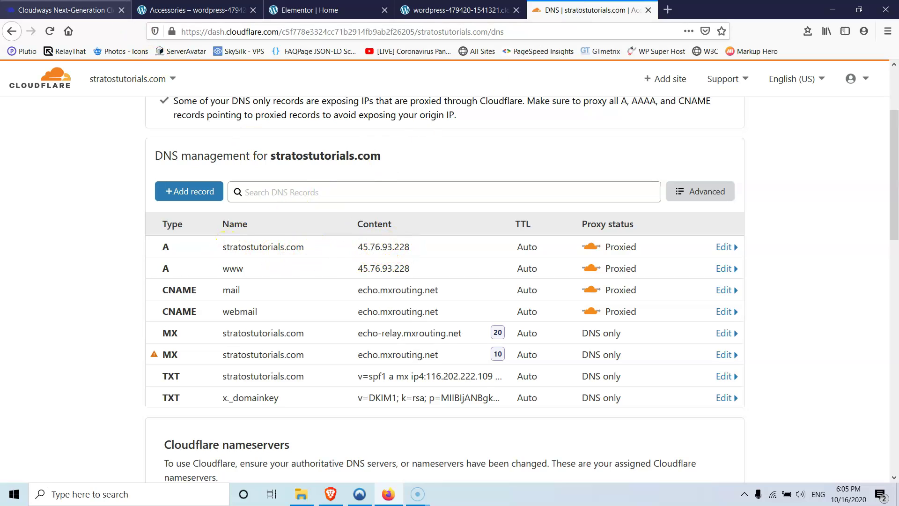
{"action": "left_click", "coordinate": [65, 10]}
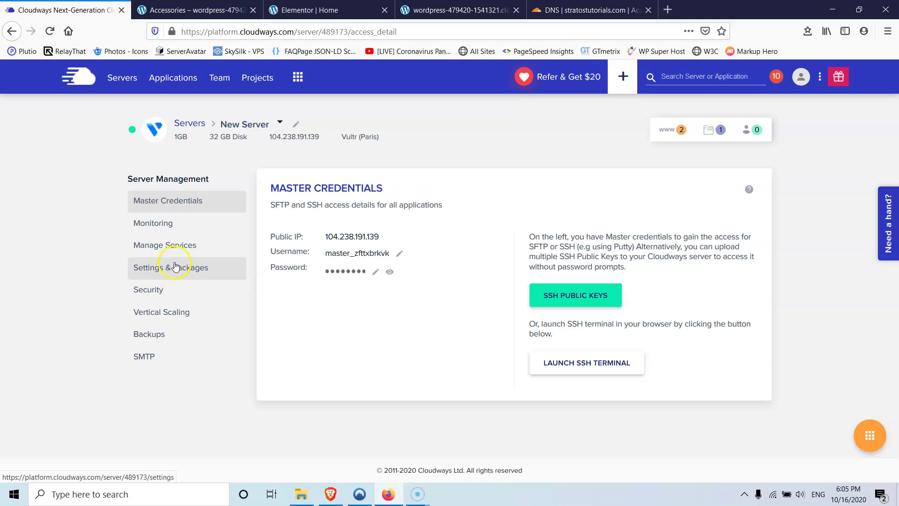
{"action": "left_click", "coordinate": [122, 81]}
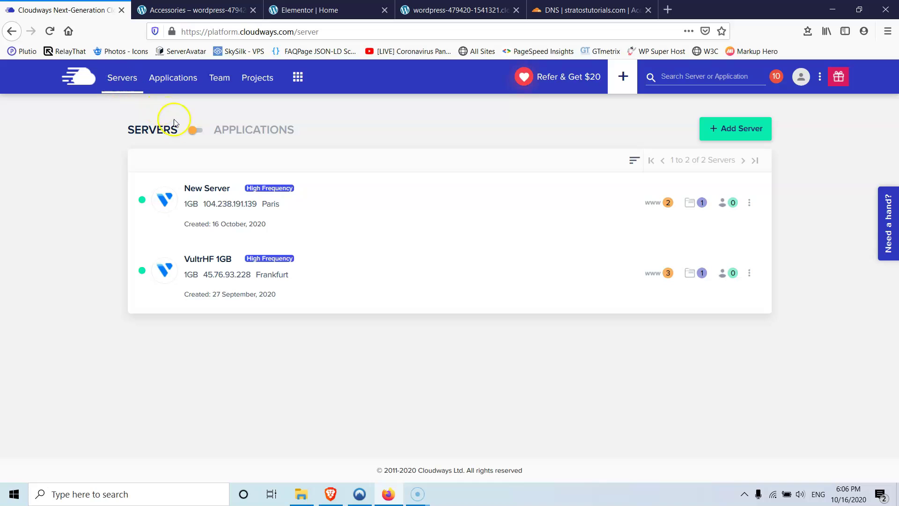
{"action": "left_click", "coordinate": [216, 220]}
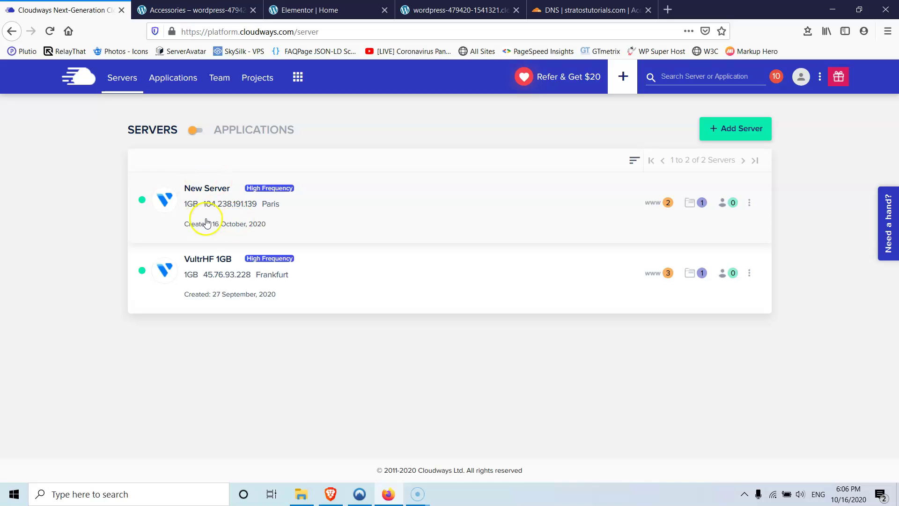
{"action": "left_click", "coordinate": [204, 187]}
- Copy 104.238.191.139 and replace the old IP in Cloudflare's root and www A records with it
{"action": "left_click", "coordinate": [352, 237]}
{"action": "left_click", "coordinate": [588, 9]}
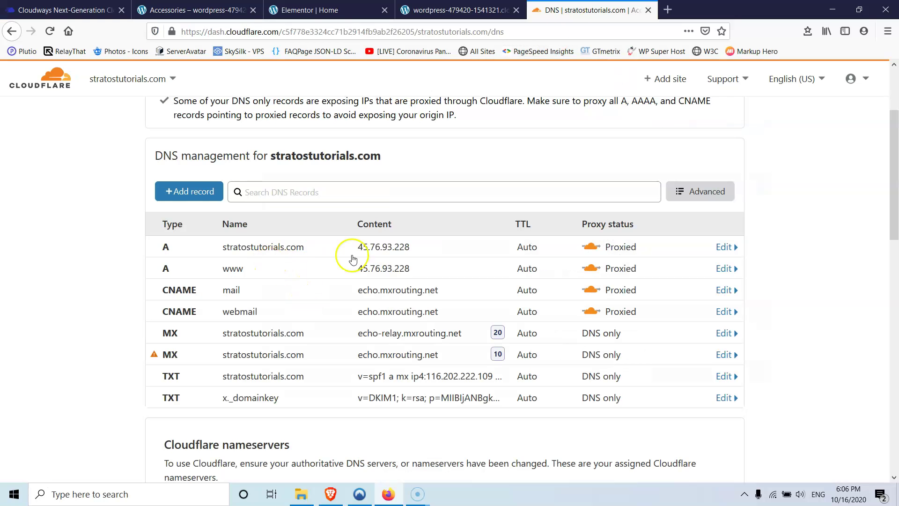
{"action": "left_click", "coordinate": [401, 246]}
{"action": "left_click_drag", "start_coordinate": [408, 289], "coordinate": [291, 287]}
{"action": "key", "text": "ctrl+v"}
{"action": "left_click", "coordinate": [716, 328]}
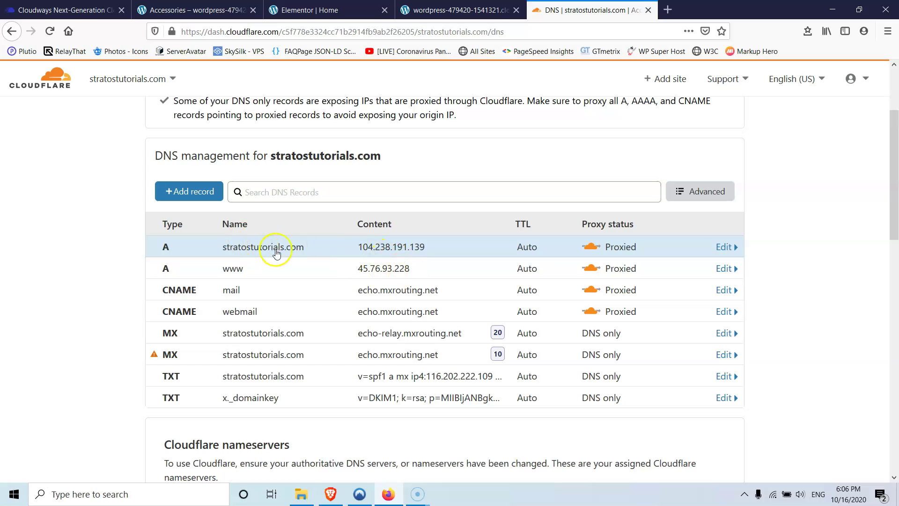
{"action": "left_click", "coordinate": [406, 269]}
{"action": "left_click_drag", "start_coordinate": [453, 313], "coordinate": [317, 308]}
{"action": "key", "text": "ctrl+v"}
{"action": "left_click", "coordinate": [711, 350]}
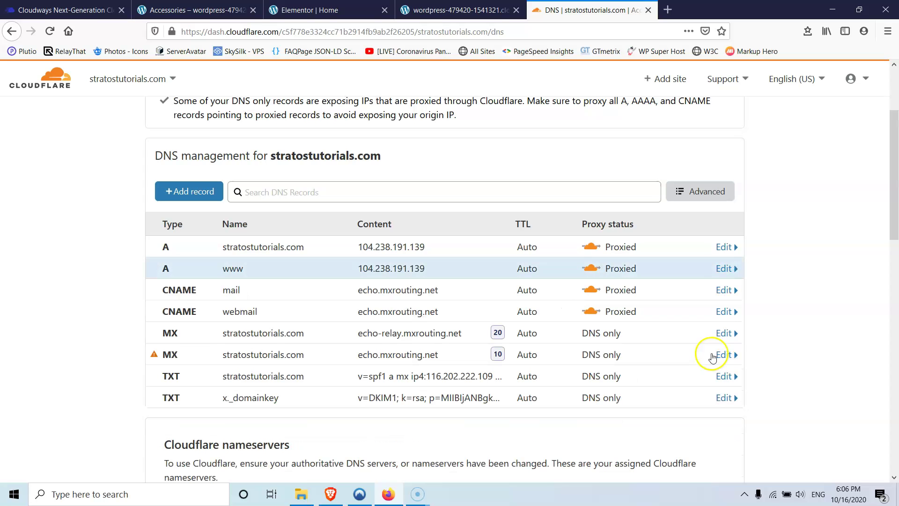
- Open the SSL Certificate settings of the New Stratostutorials application
{"action": "left_click", "coordinate": [73, 8]}
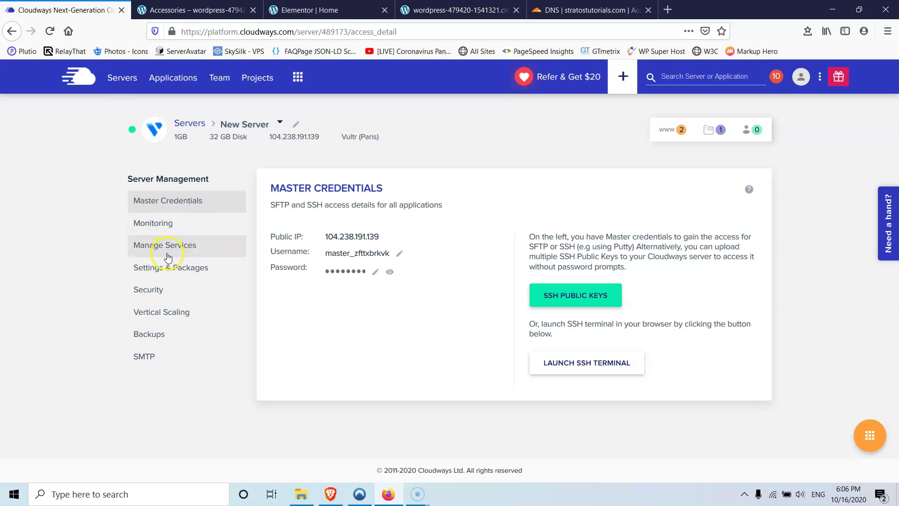
{"action": "left_click", "coordinate": [173, 80]}
{"action": "left_click", "coordinate": [196, 274]}
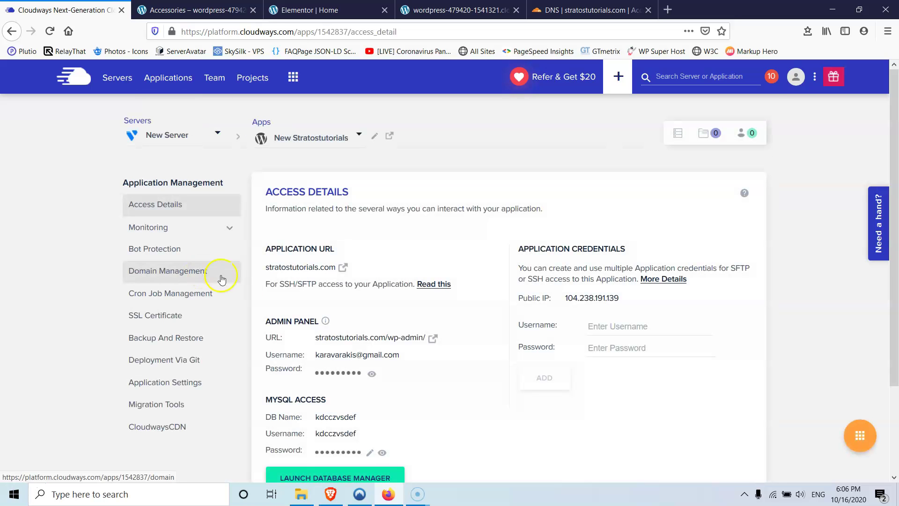
{"action": "left_click", "coordinate": [184, 313]}
{"action": "left_click", "coordinate": [154, 323]}
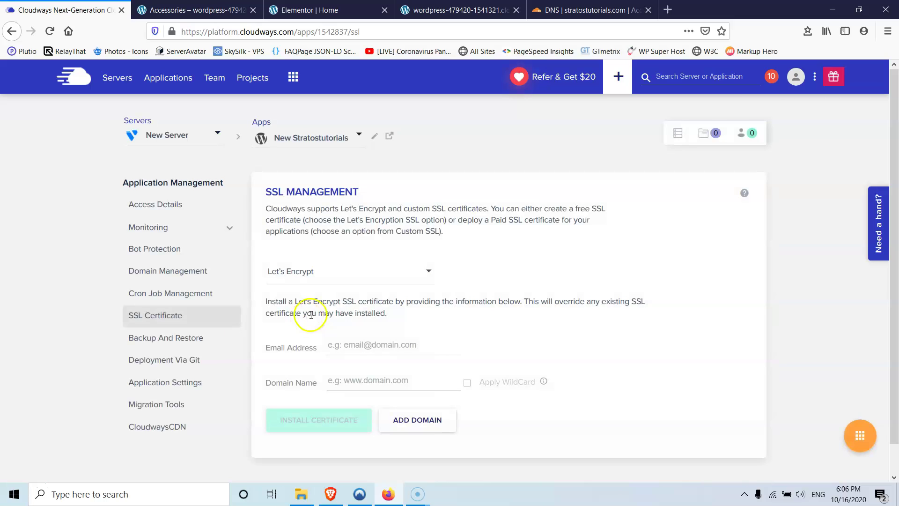
- Enter the contact e-mail for the Let's Encrypt certificate and clear a wrongly pasted IP
{"action": "left_click", "coordinate": [369, 348]}
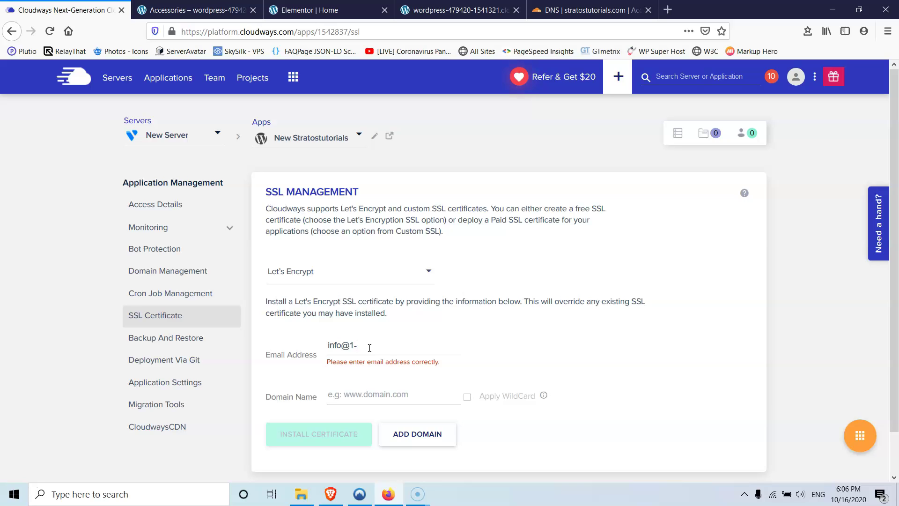
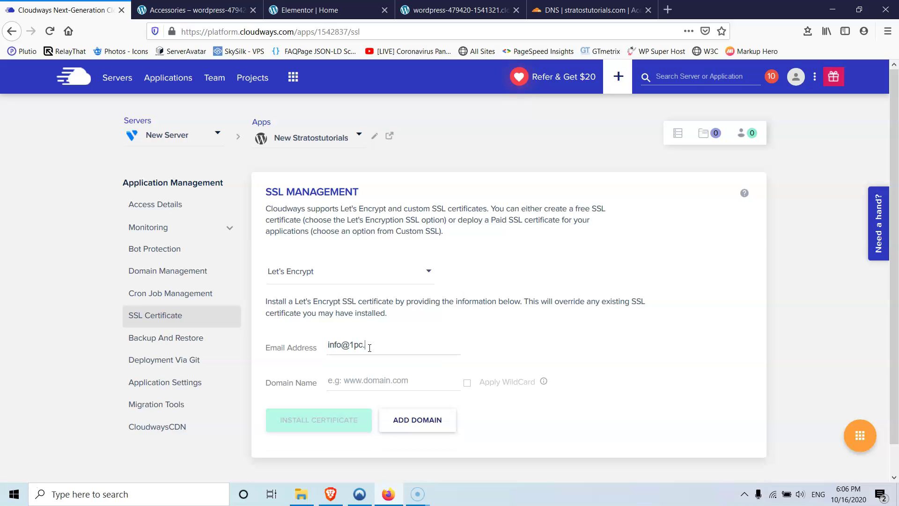
{"action": "key", "text": "Tab"}
{"action": "key", "text": "ctrl+v"}
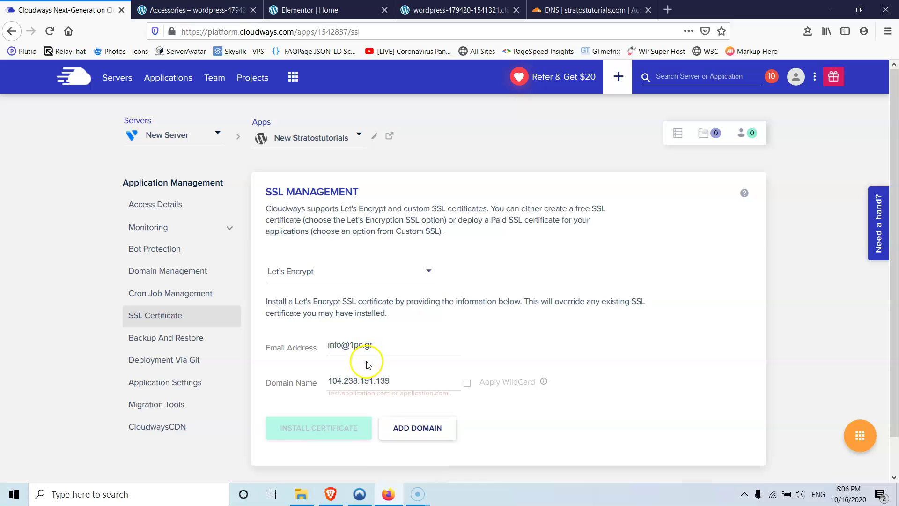
{"action": "left_click_drag", "start_coordinate": [391, 380], "coordinate": [240, 371]}
{"action": "key", "text": "BackSpace"}
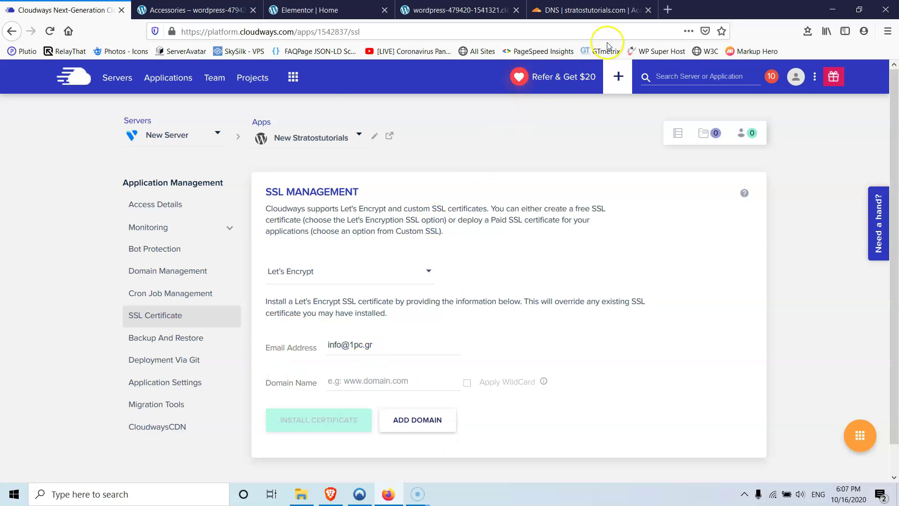
- Copy stratostutorials.com from the live site tab into the domain field and install the certificate
{"action": "left_click", "coordinate": [318, 11]}
{"action": "key", "text": "ctrl+shift+Tab"}
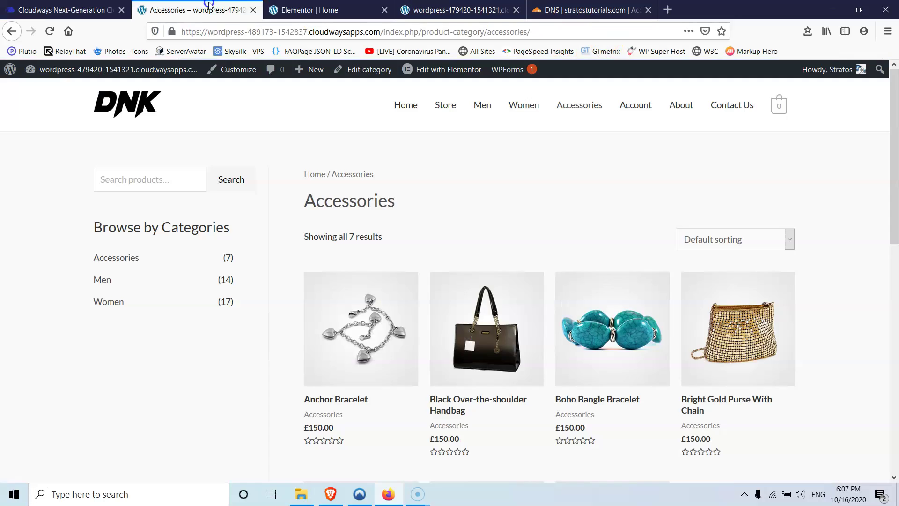
{"action": "key", "text": "ctrl+Tab"}
{"action": "key", "text": "ctrl+Tab"}
{"action": "left_click_drag", "start_coordinate": [314, 33], "coordinate": [221, 34]}
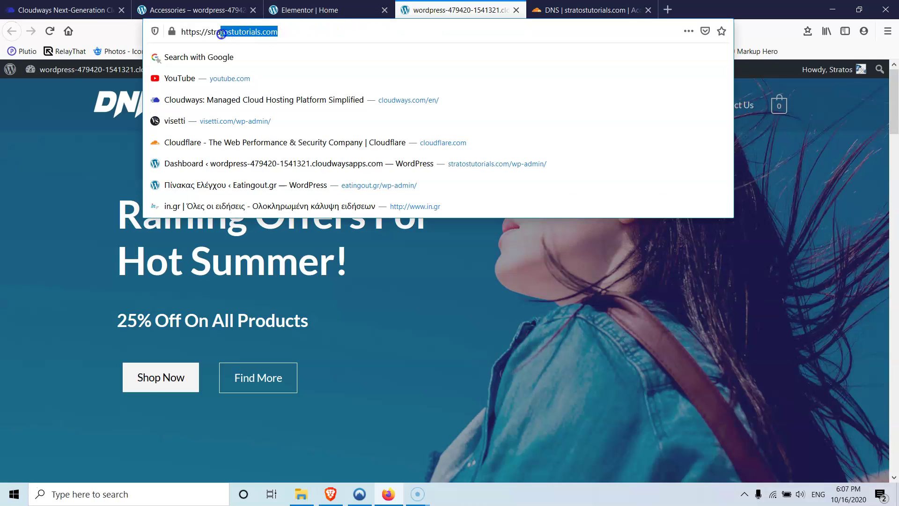
{"action": "key", "text": "ctrl+c"}
{"action": "key", "text": "ctrl+1"}
{"action": "left_click", "coordinate": [389, 379]}
{"action": "key", "text": "ctrl+v"}
{"action": "left_click", "coordinate": [338, 416]}
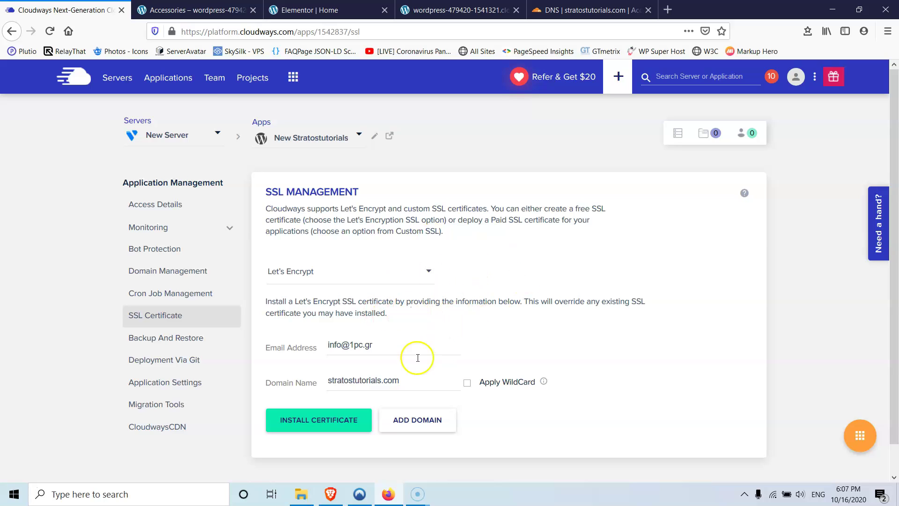
- Reload to see 'Certificate Installed successfully', then open New Stratostutorials from Applications
{"action": "left_click", "coordinate": [52, 33]}
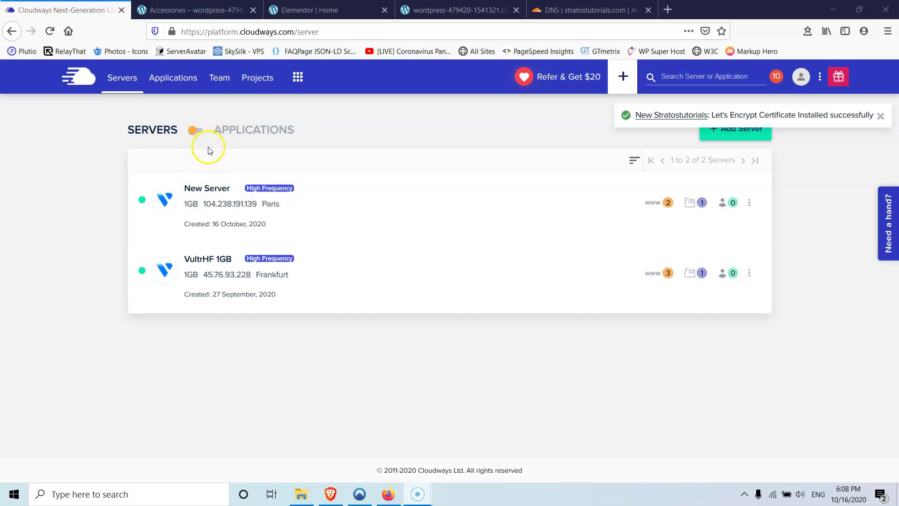
{"action": "left_click", "coordinate": [181, 83]}
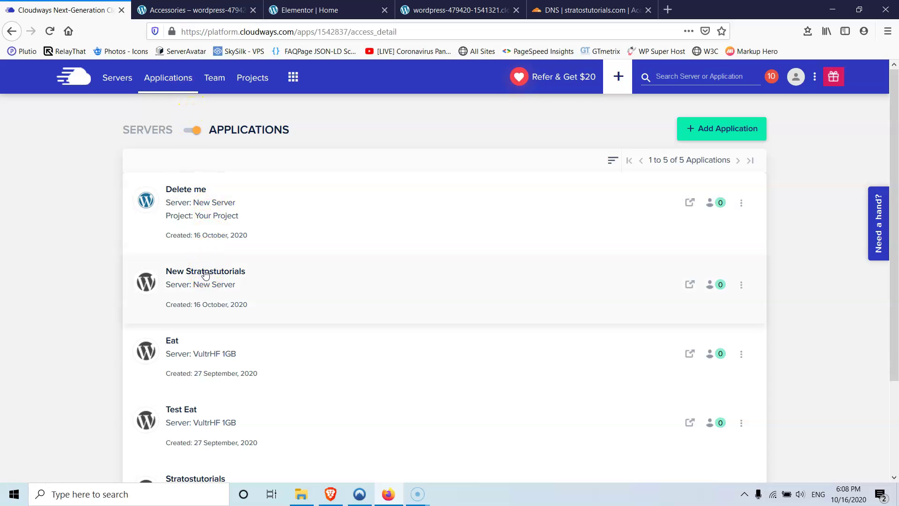
{"action": "left_click", "coordinate": [212, 268]}
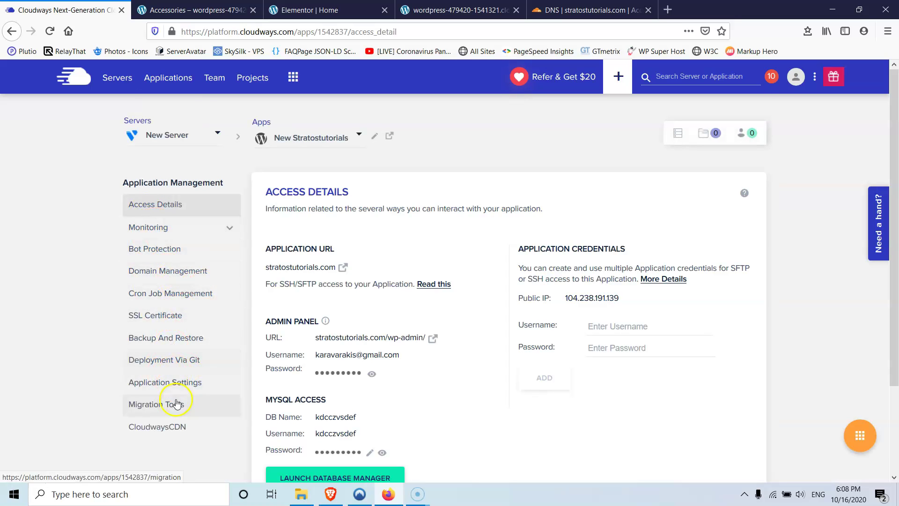
- Enable HTTPS Redirection in the New Stratostutorials app's general settings and confirm
{"action": "left_click", "coordinate": [175, 384]}
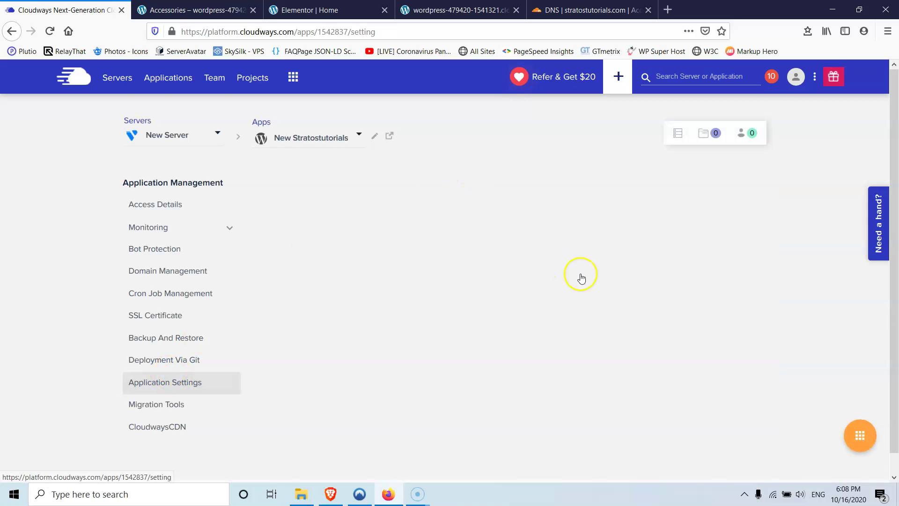
{"action": "scroll", "coordinate": [642, 368], "scroll_direction": "down", "scroll_amount": 5}
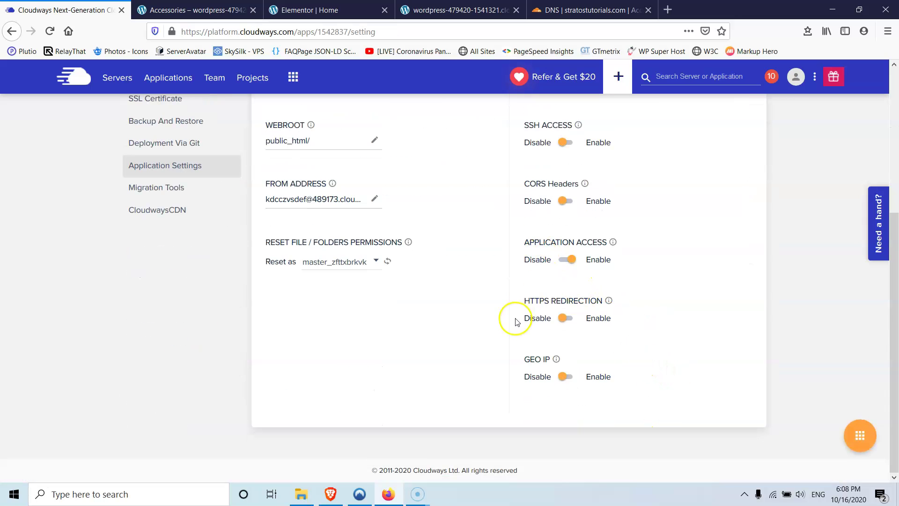
{"action": "left_click", "coordinate": [568, 323]}
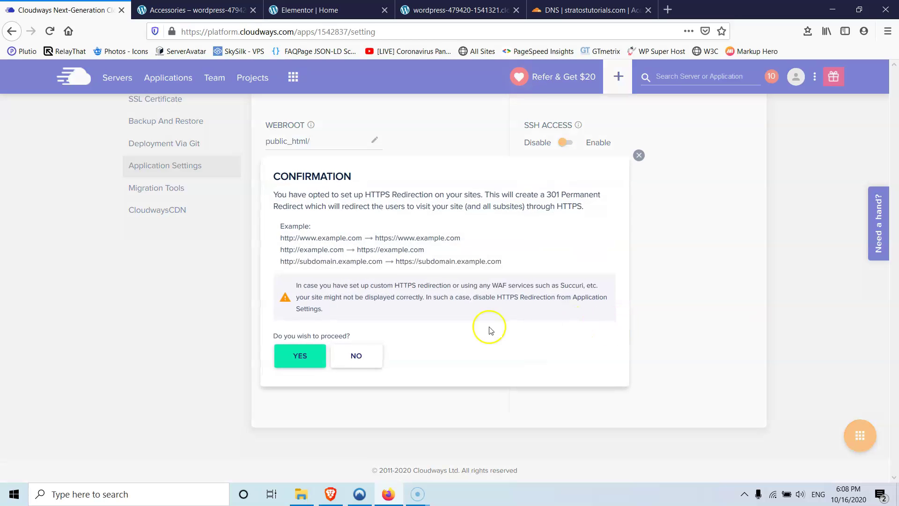
{"action": "left_click", "coordinate": [295, 355]}
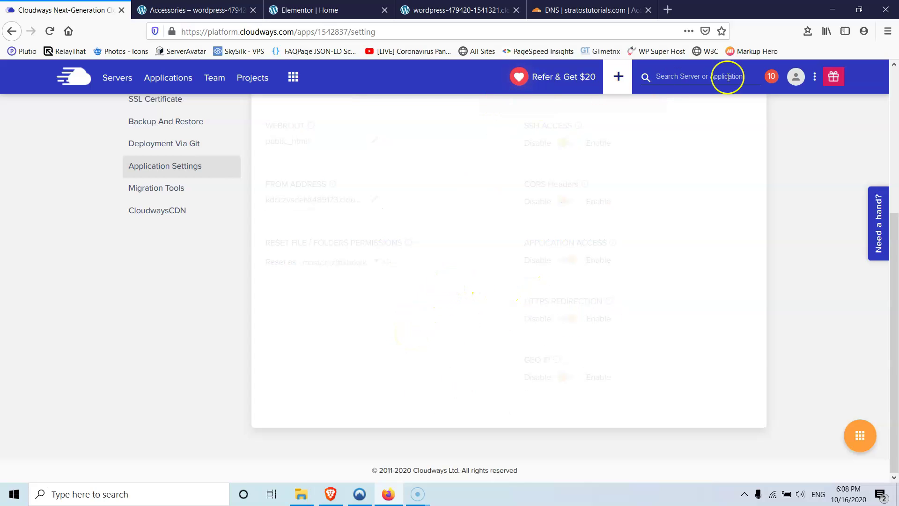
- Open a new Firefox private window and minimize it for later
{"action": "scroll", "coordinate": [578, 342], "scroll_direction": "up", "scroll_amount": 5}
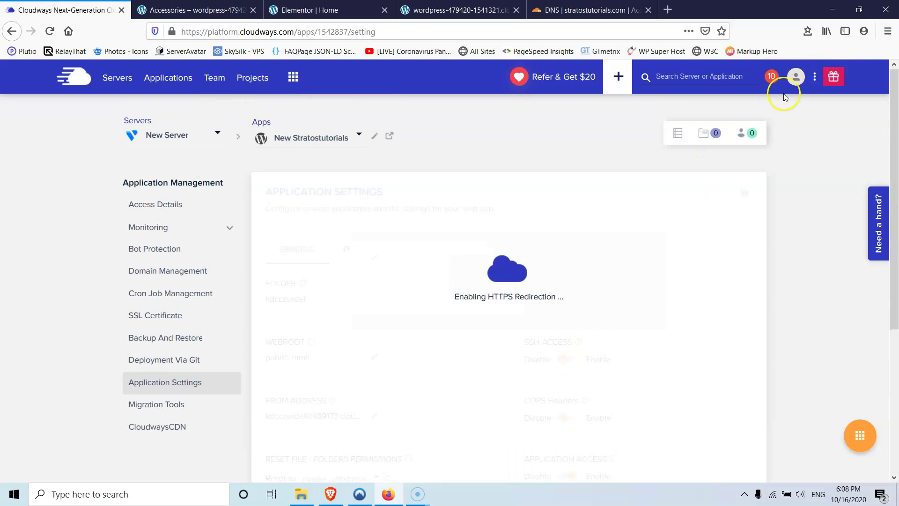
{"action": "left_click", "coordinate": [888, 31]}
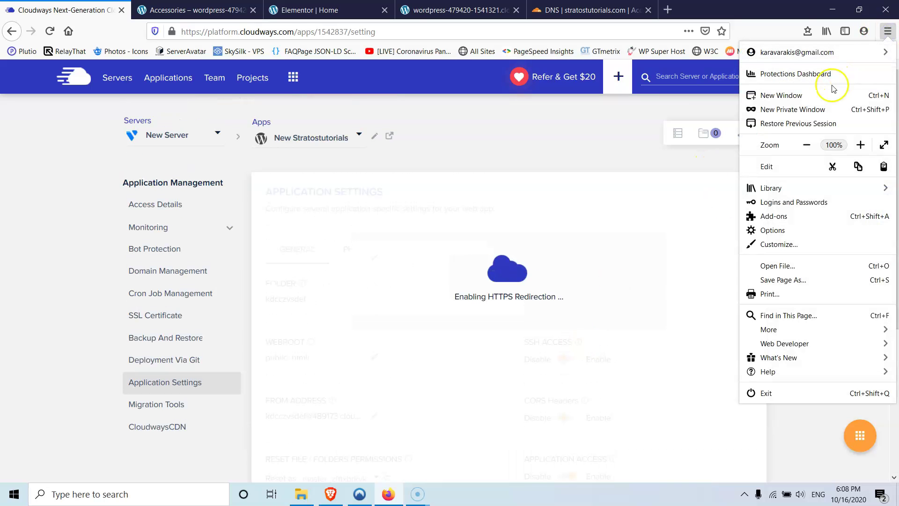
{"action": "left_click", "coordinate": [810, 103]}
{"action": "left_click", "coordinate": [833, 9]}
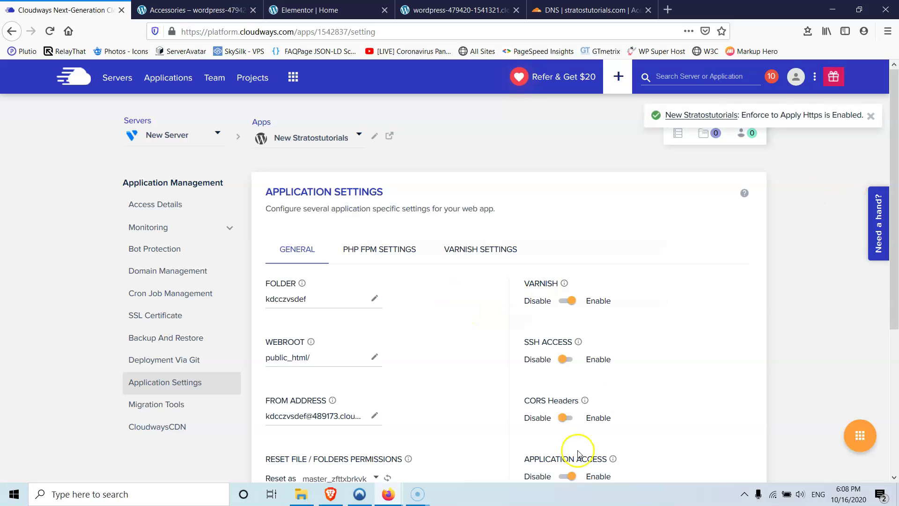
- Load stratostutorials.com in the private window and scroll through the homepage
{"action": "mouse_move", "coordinate": [389, 494]}
{"action": "left_click", "coordinate": [439, 473]}
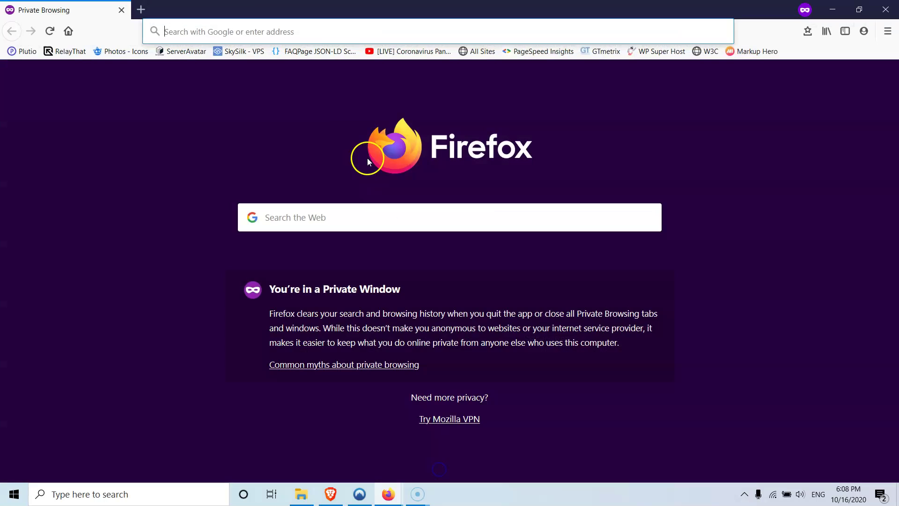
{"action": "left_click", "coordinate": [316, 33]}
{"action": "key", "text": "ctrl+v"}
{"action": "left_click", "coordinate": [332, 58]}
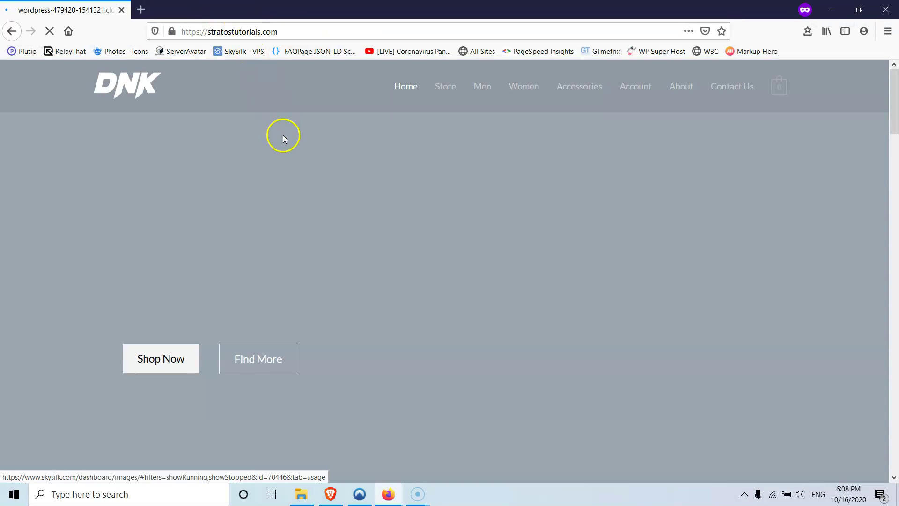
{"action": "scroll", "coordinate": [341, 176], "scroll_direction": "down", "scroll_amount": 5}
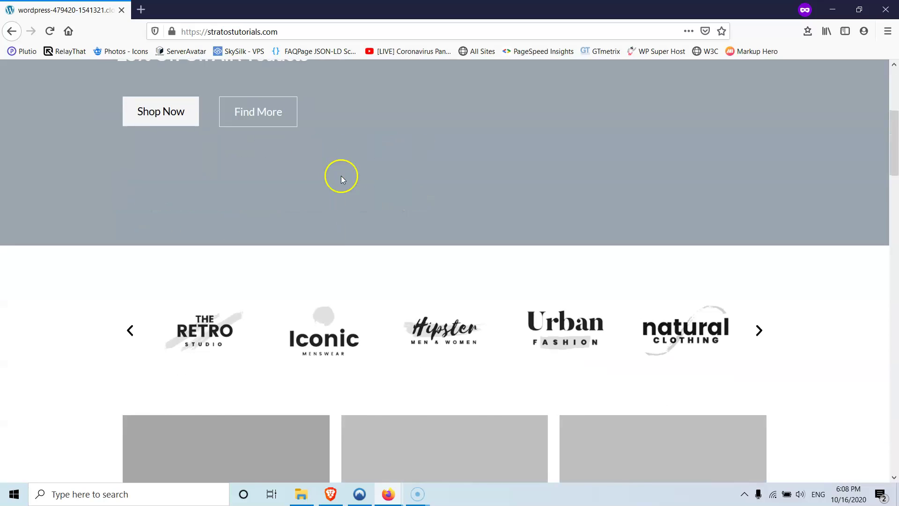
{"action": "scroll", "coordinate": [362, 185], "scroll_direction": "down", "scroll_amount": 10}
{"action": "scroll", "coordinate": [352, 194], "scroll_direction": "up", "scroll_amount": 10}
{"action": "scroll", "coordinate": [366, 131], "scroll_direction": "up", "scroll_amount": 6}
- Go to the /w admin login and sign in with the admin username and password
{"action": "left_click", "coordinate": [300, 27]}
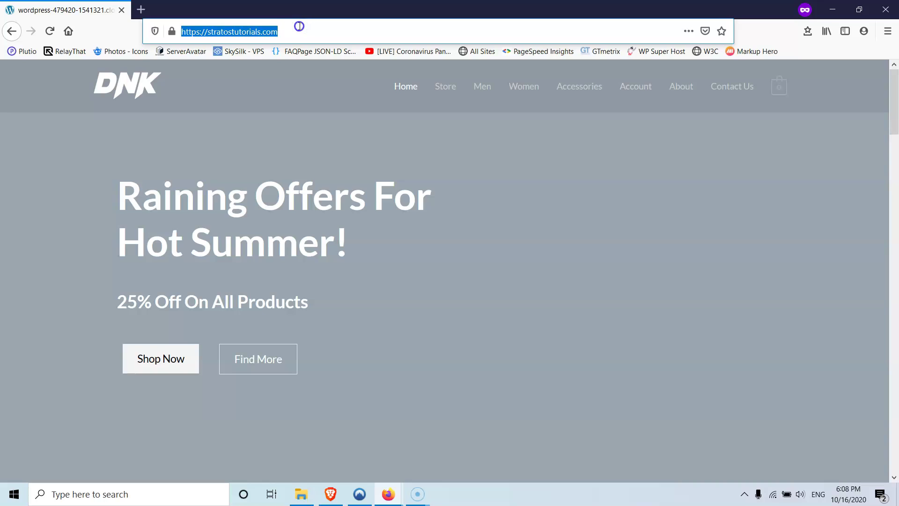
{"action": "left_click", "coordinate": [300, 26]}
{"action": "type", "text": "/wp-admin/"}
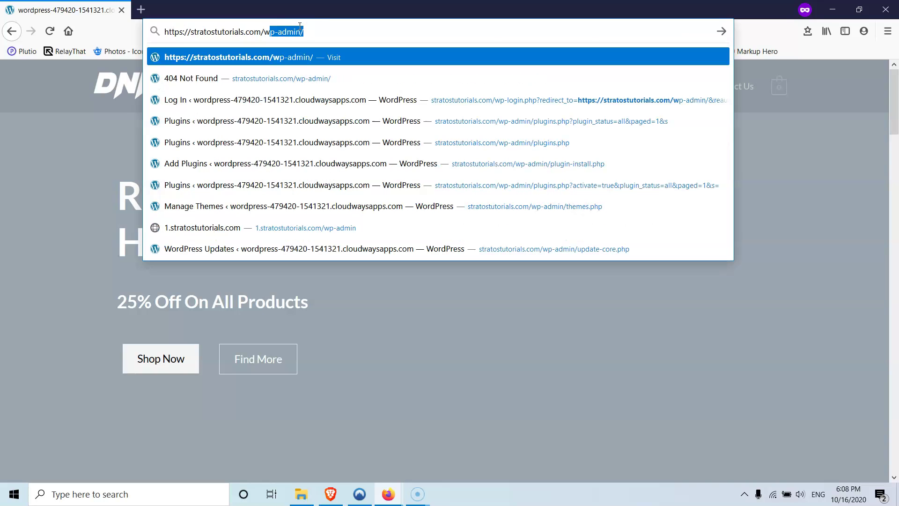
{"action": "key", "text": "Return"}
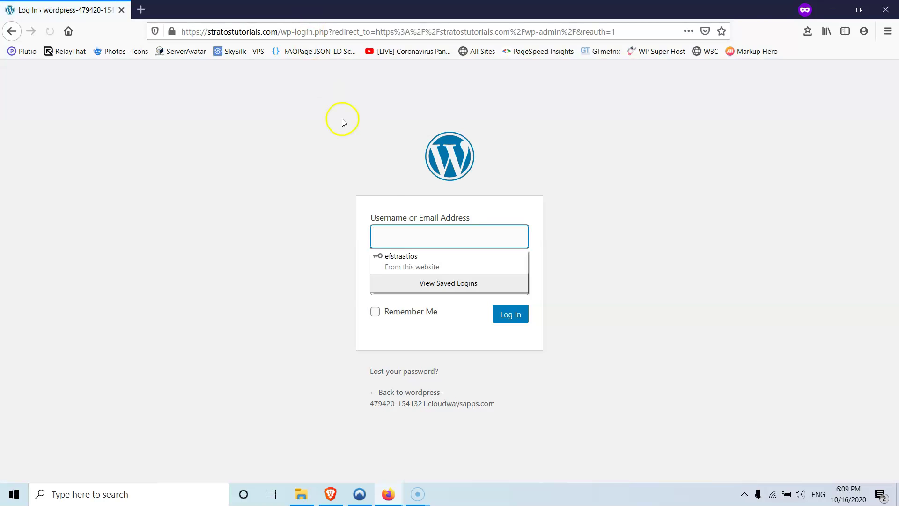
{"action": "left_click", "coordinate": [422, 237]}
{"action": "type", "text": "test"}
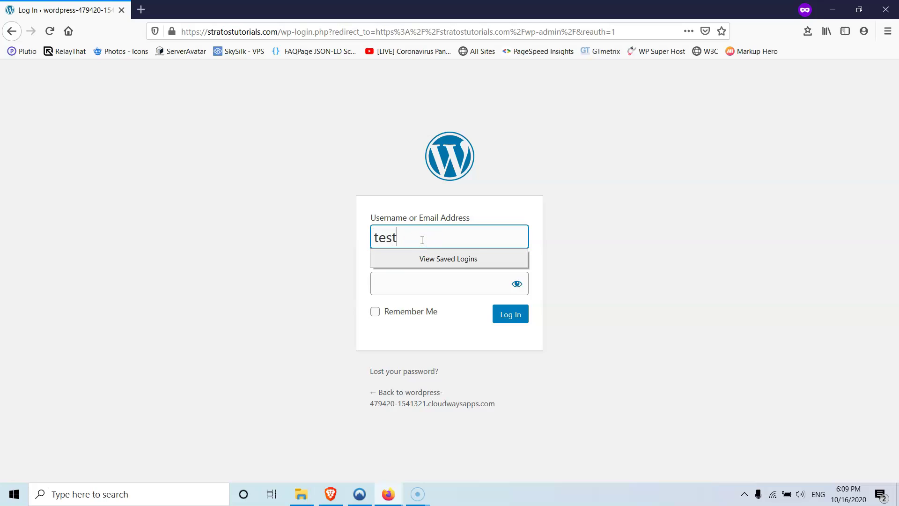
{"action": "key", "text": "Tab"}
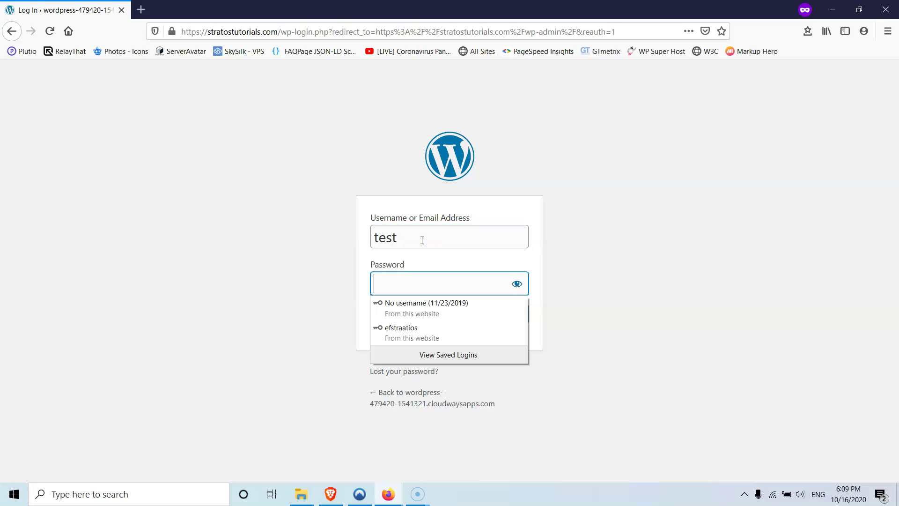
{"action": "type", "text": "te"}
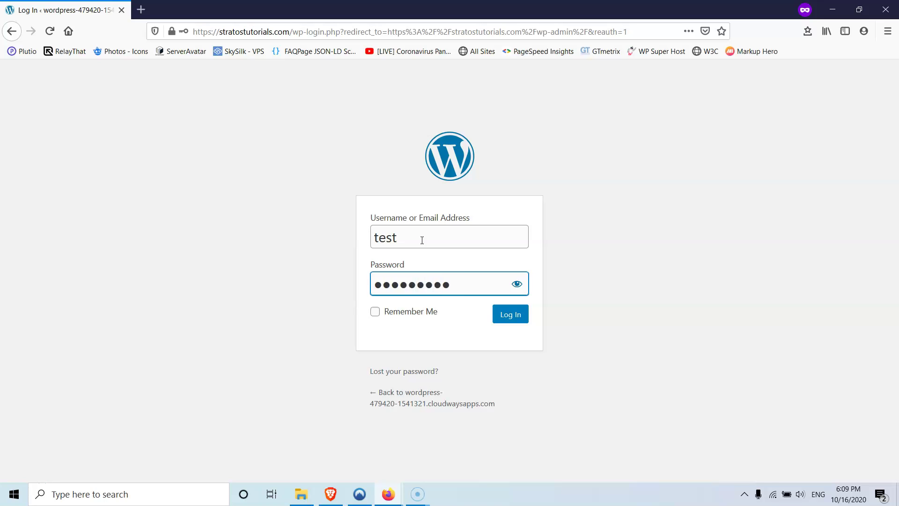
{"action": "left_click", "coordinate": [510, 314]}
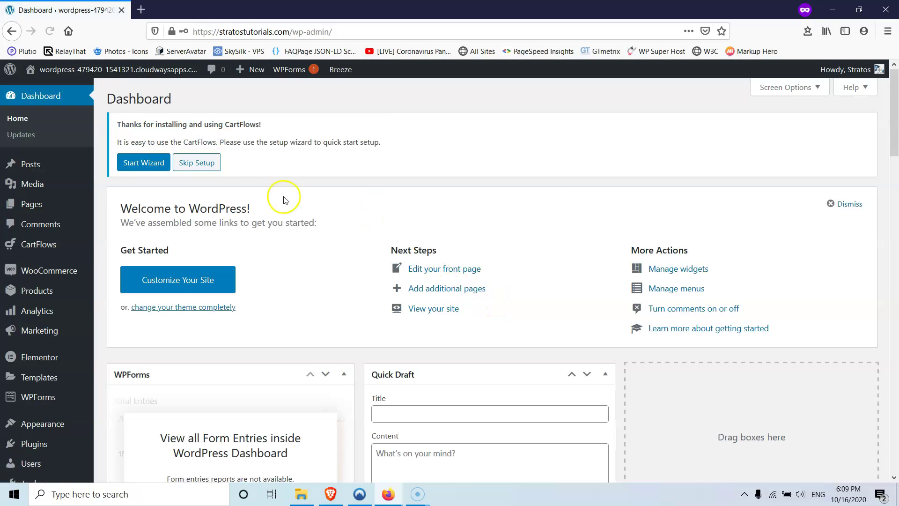
- Open Visit Site in a new tab and launch the home page in Elementor
{"action": "mouse_move", "coordinate": [80, 294]}
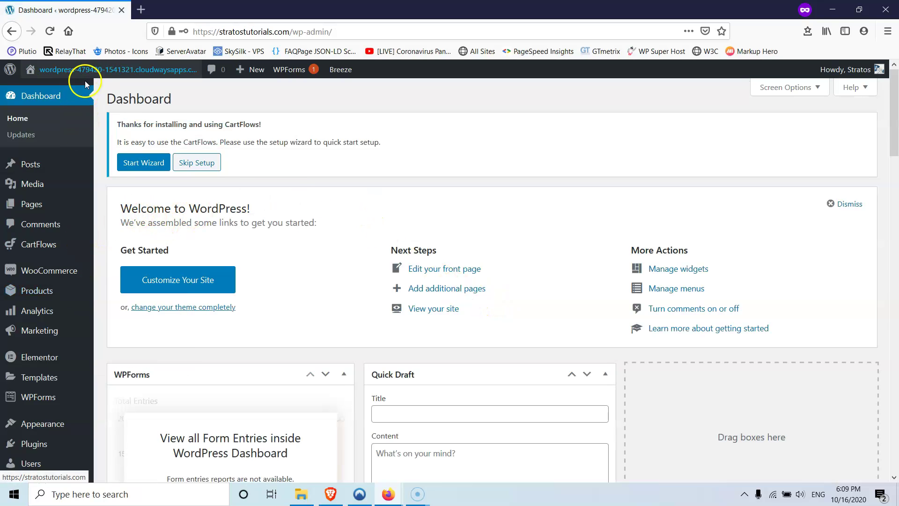
{"action": "mouse_move", "coordinate": [75, 80]}
{"action": "right_click", "coordinate": [45, 90]}
{"action": "left_click", "coordinate": [66, 91]}
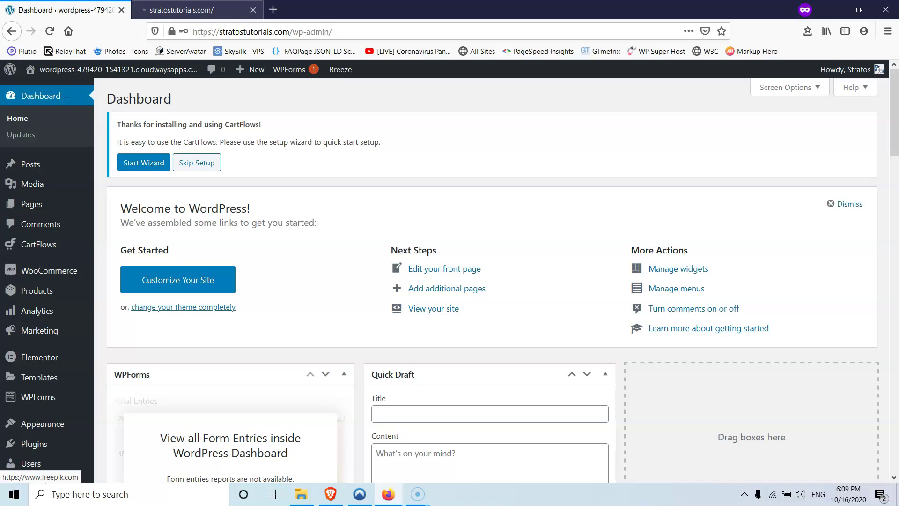
{"action": "left_click", "coordinate": [211, 12]}
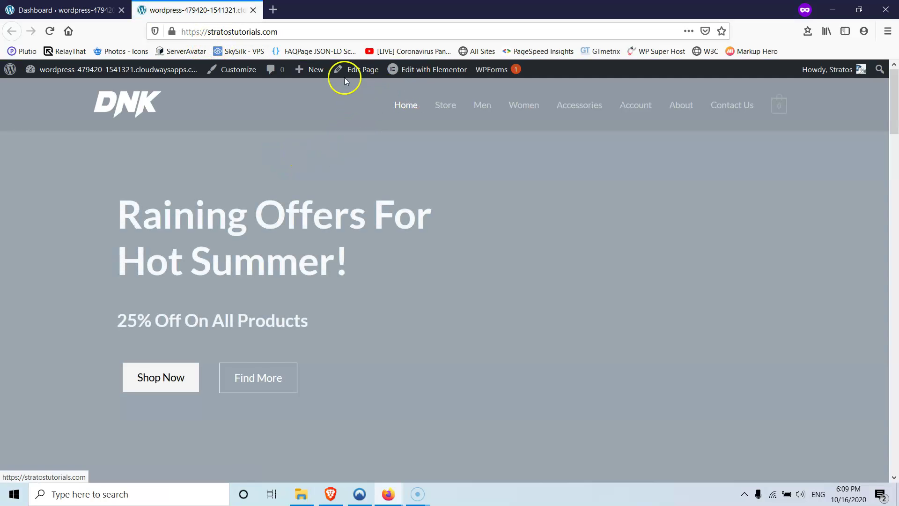
{"action": "mouse_move", "coordinate": [422, 76]}
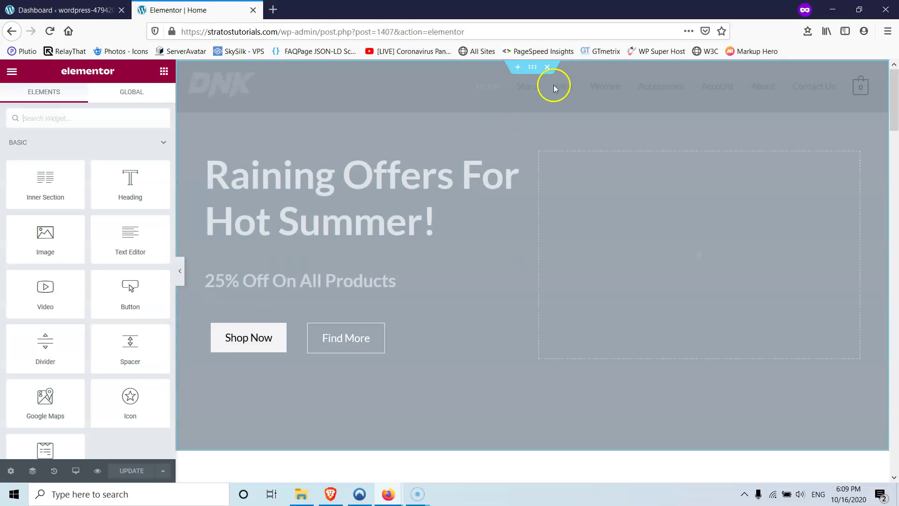
- Set the hero section's background image to home-new-bg-free-img.jpg and update the page
{"action": "left_click", "coordinate": [531, 69]}
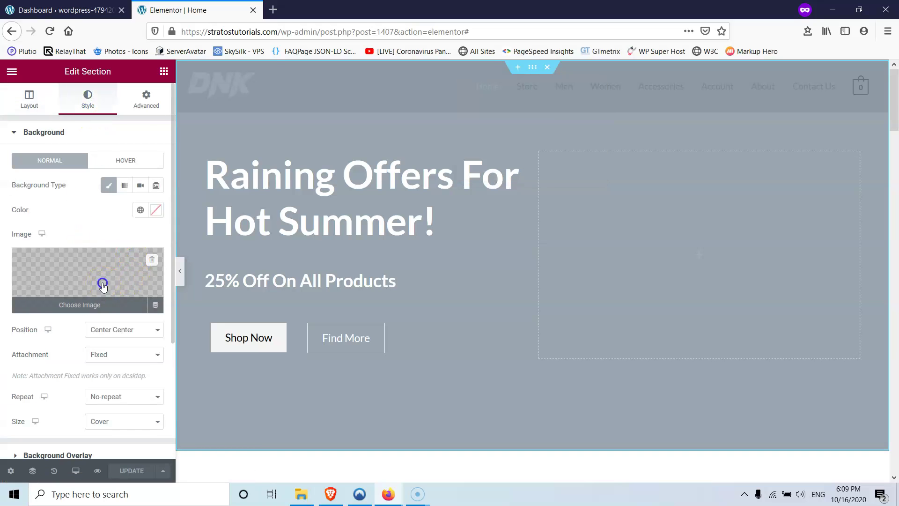
{"action": "left_click", "coordinate": [103, 283]}
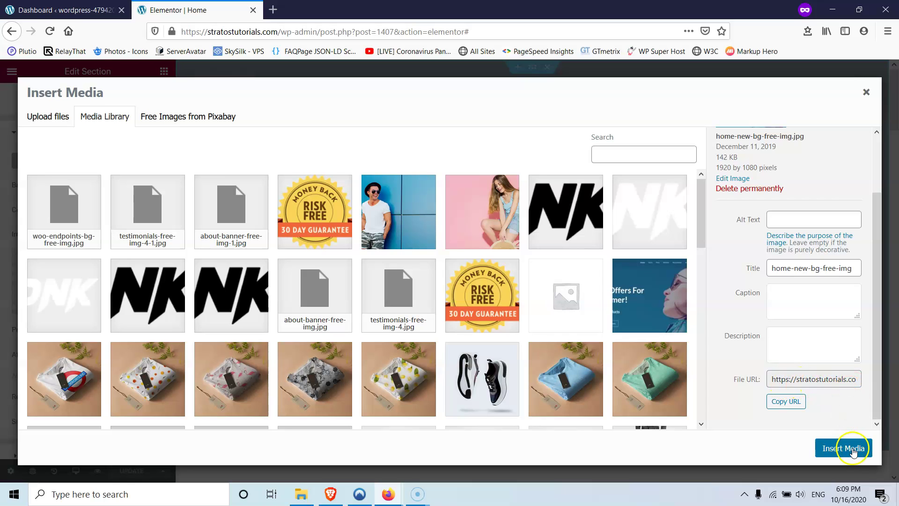
{"action": "left_click", "coordinate": [842, 450]}
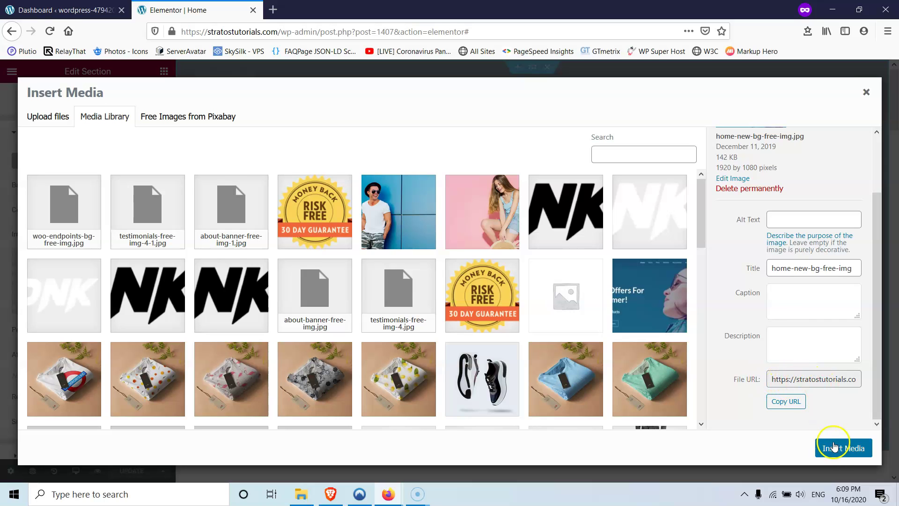
{"action": "left_click", "coordinate": [843, 448]}
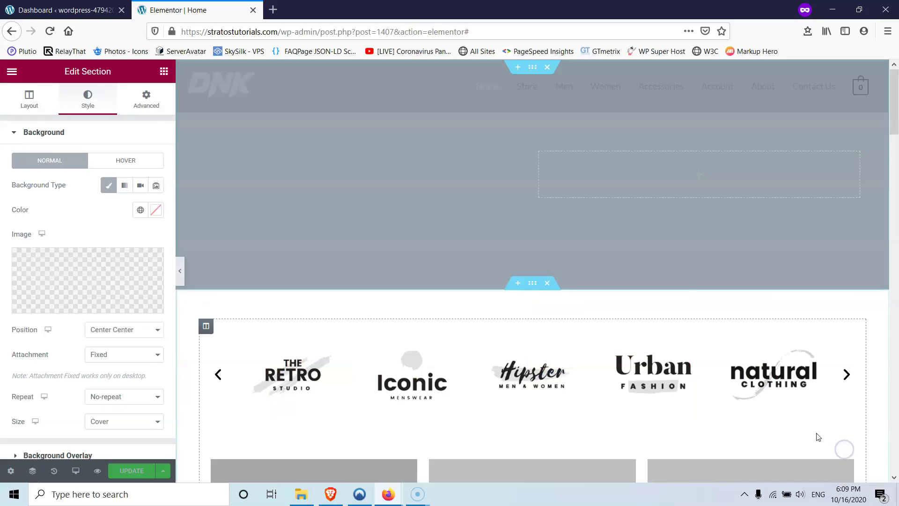
{"action": "left_click", "coordinate": [131, 471]}
{"action": "scroll", "coordinate": [393, 302], "scroll_direction": "down", "scroll_amount": 10}
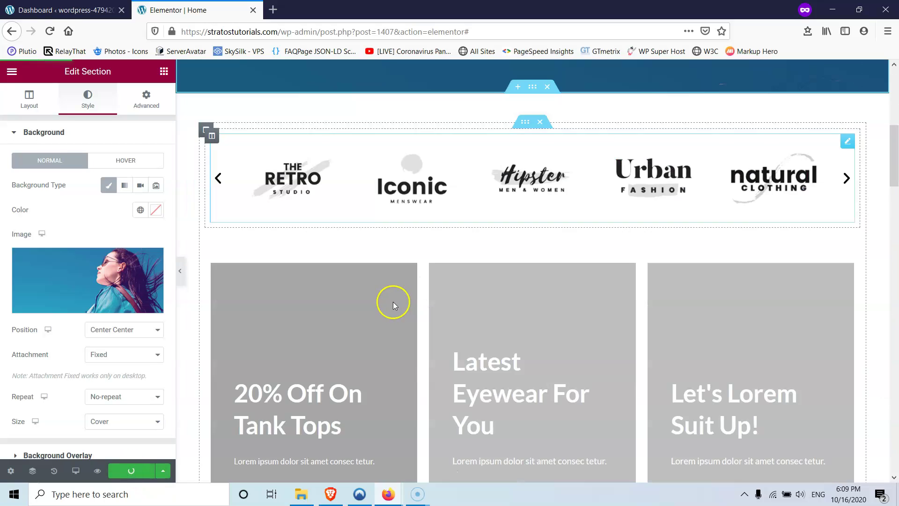
{"action": "scroll", "coordinate": [261, 138], "scroll_direction": "up", "scroll_amount": 1}
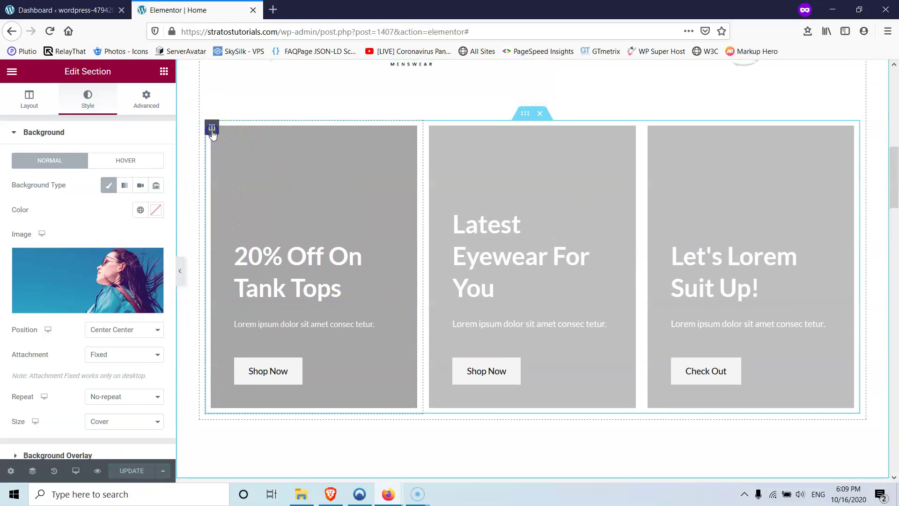
- Give the 20% Off On Tank Tops column the women-fashion-free-img.jpg background and update
{"action": "left_click", "coordinate": [211, 127]}
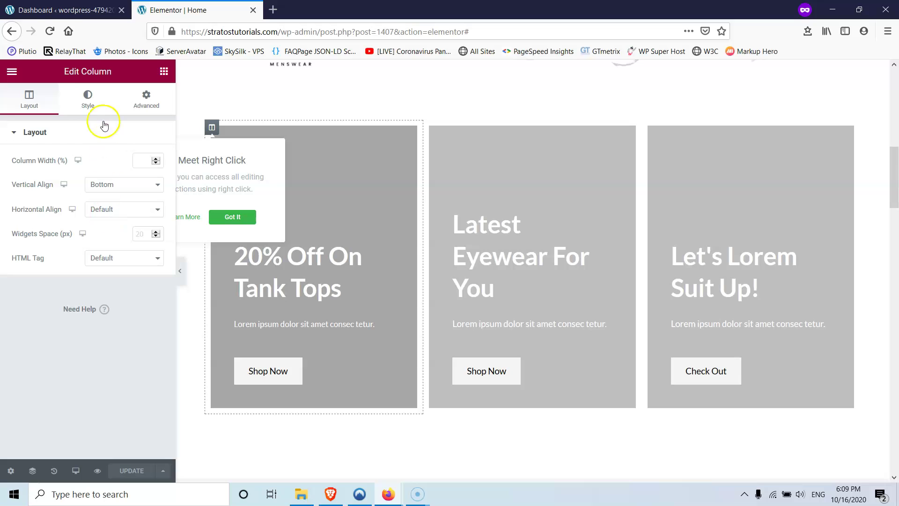
{"action": "left_click", "coordinate": [94, 99]}
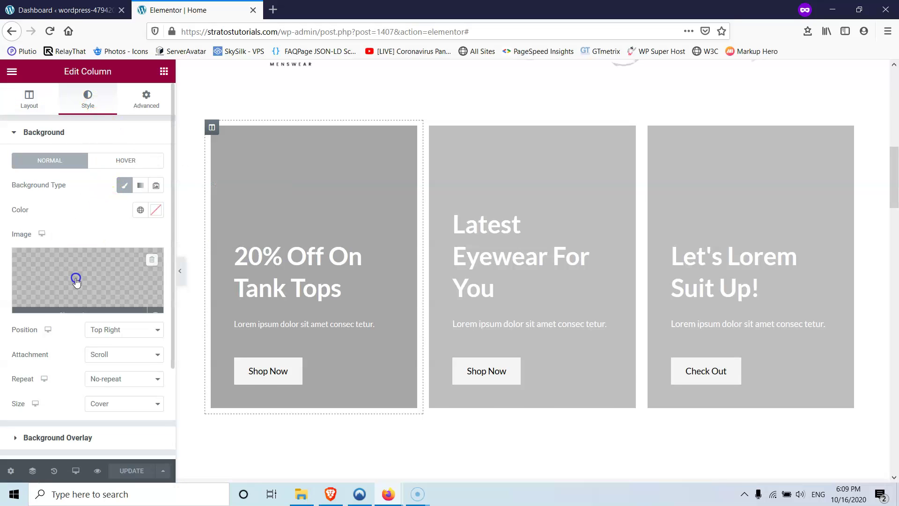
{"action": "left_click", "coordinate": [75, 276]}
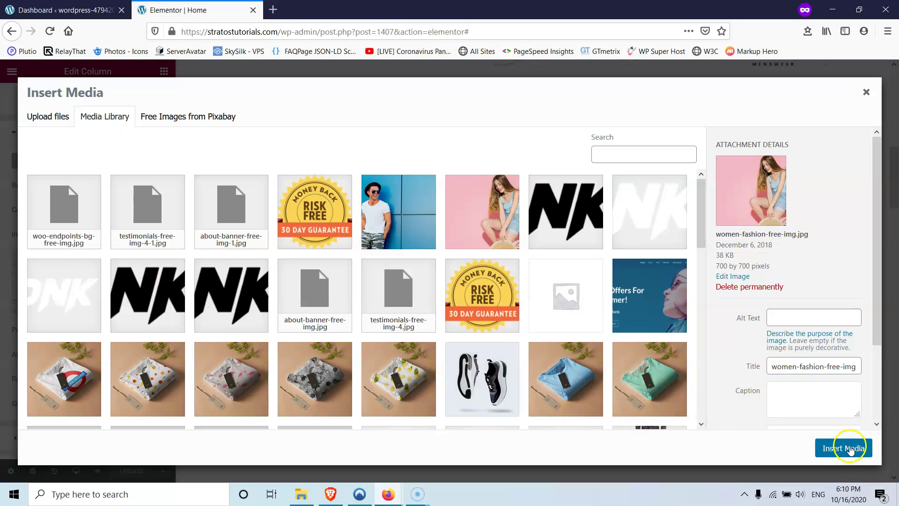
{"action": "left_click", "coordinate": [848, 450]}
{"action": "left_click", "coordinate": [130, 470]}
{"action": "key", "text": "ctrl+Page_Up"}
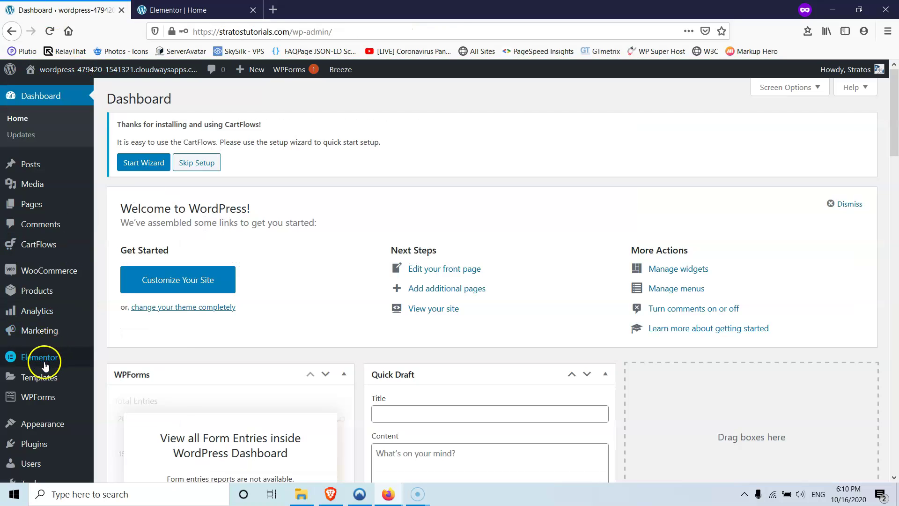
- In Elementor's Replace URL tool, enter the site address as both old and new URL
{"action": "mouse_move", "coordinate": [57, 361]}
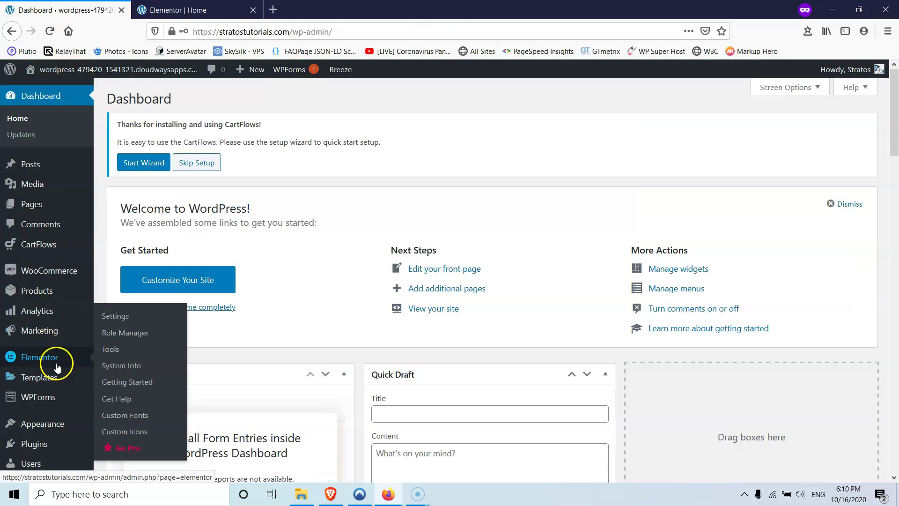
{"action": "left_click", "coordinate": [114, 352]}
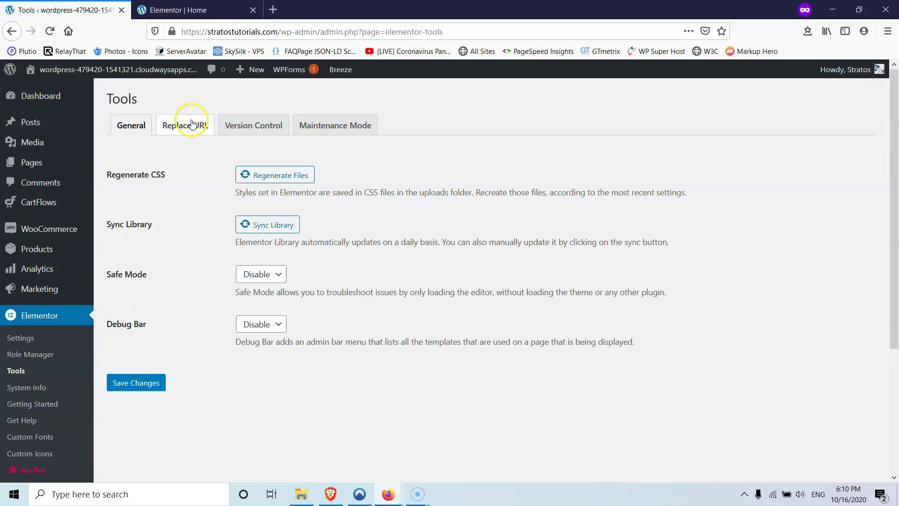
{"action": "left_click", "coordinate": [192, 124]}
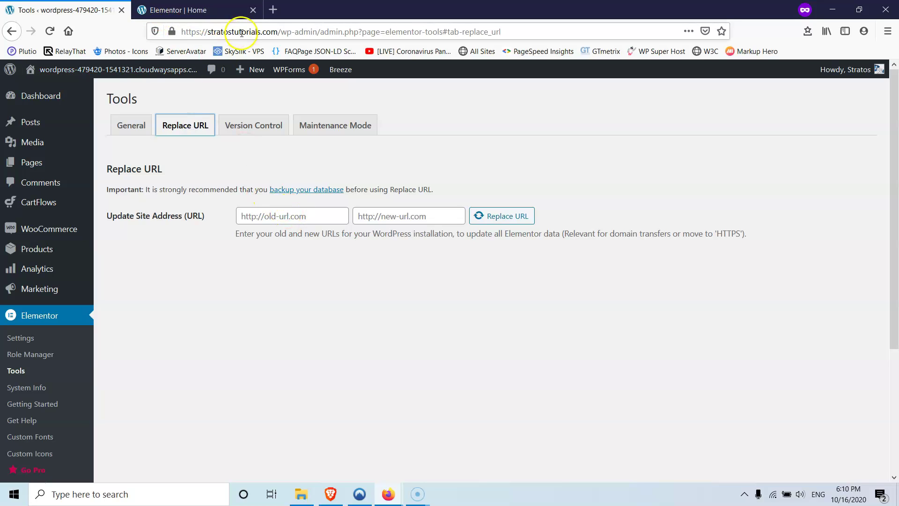
{"action": "left_click_drag", "start_coordinate": [277, 32], "coordinate": [138, 36]}
{"action": "key", "text": "ctrl+c"}
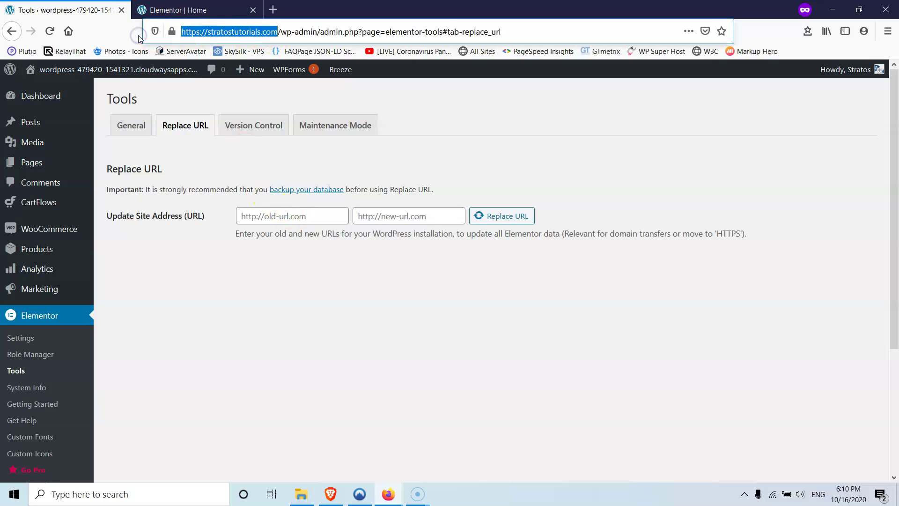
{"action": "left_click", "coordinate": [281, 216]}
{"action": "key", "text": "ctrl+v"}
{"action": "left_click", "coordinate": [396, 212]}
{"action": "key", "text": "ctrl+v"}
{"action": "left_click", "coordinate": [498, 214]}
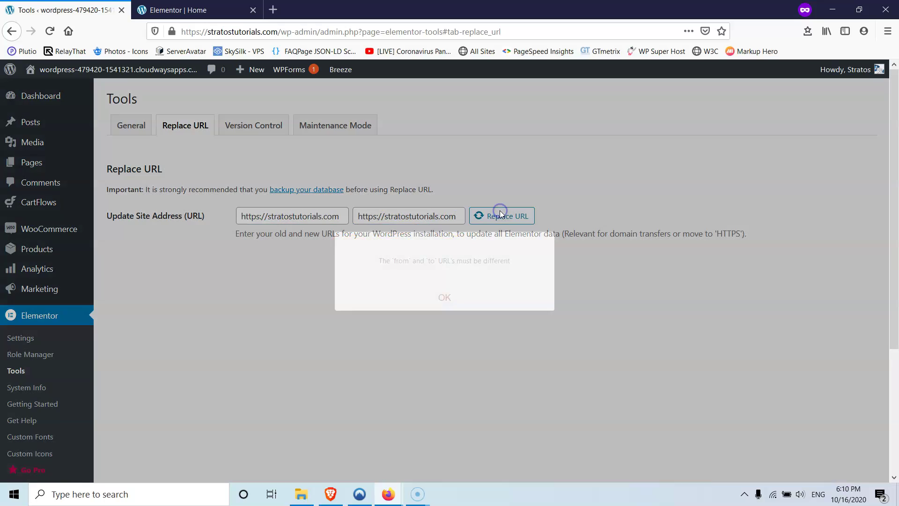
{"action": "left_click", "coordinate": [442, 302]}
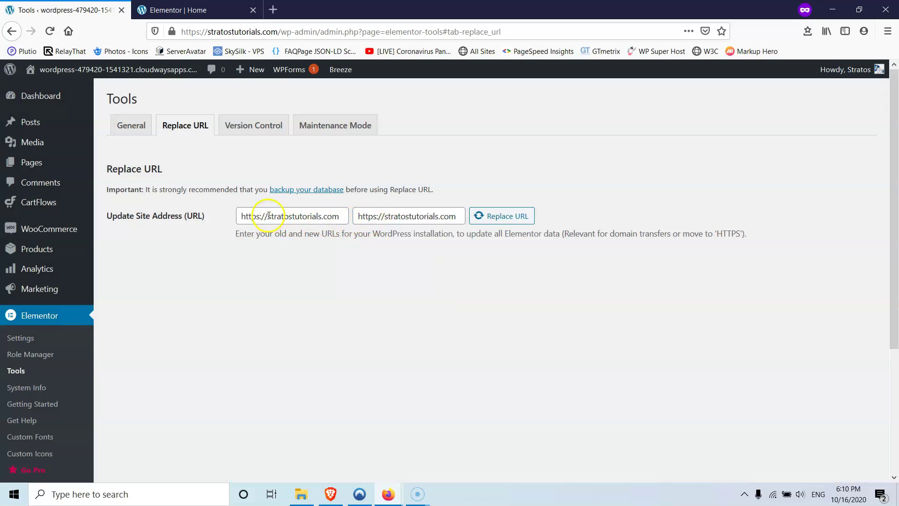
{"action": "left_click", "coordinate": [385, 217]}
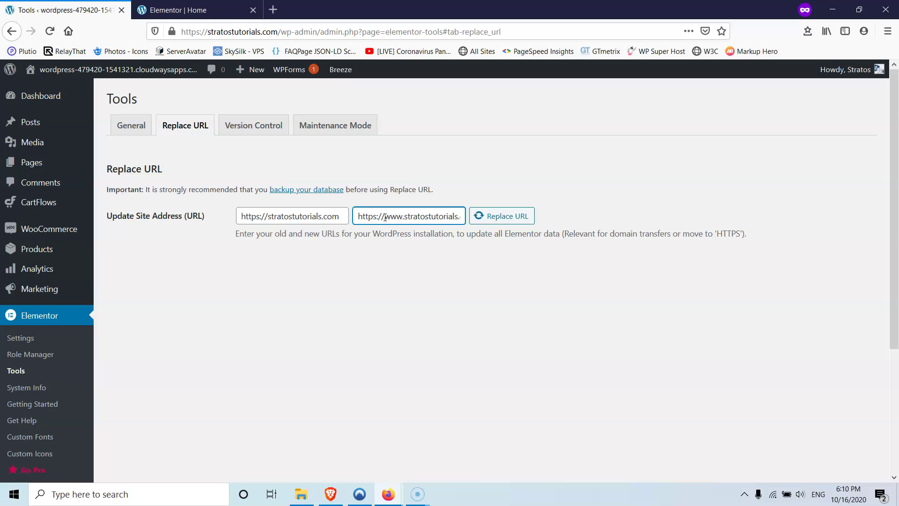
{"action": "triple_click", "coordinate": [398, 218]}
{"action": "key", "text": "ctrl+c"}
{"action": "left_click", "coordinate": [518, 216]}
{"action": "left_click", "coordinate": [445, 296]}
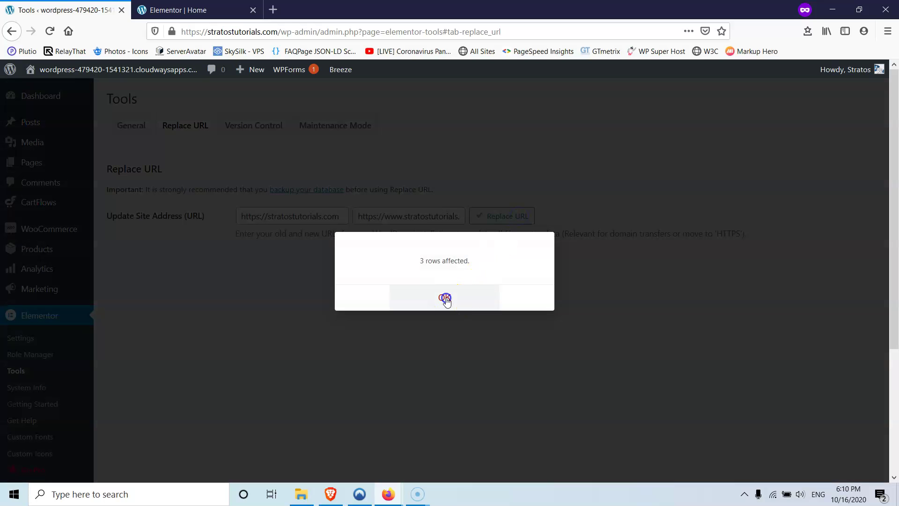
{"action": "double_click", "coordinate": [312, 216]}
{"action": "key", "text": "ctrl+a"}
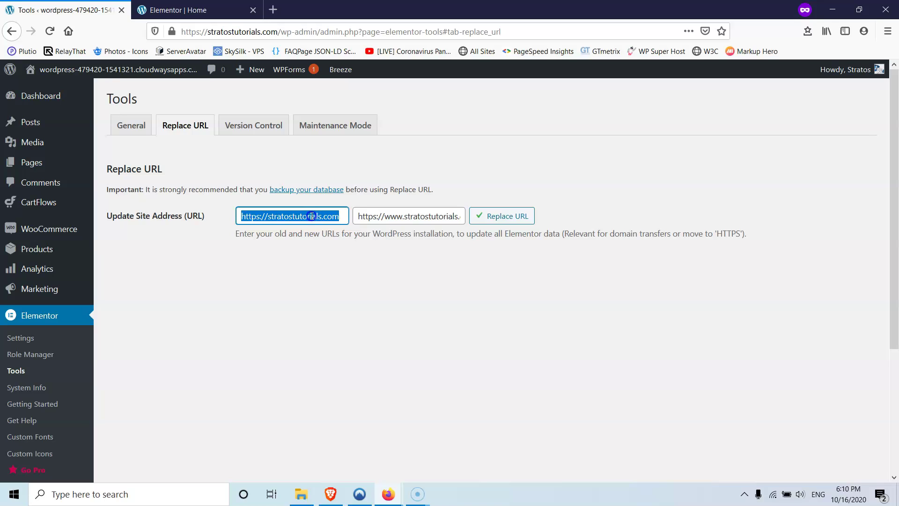
{"action": "key", "text": "ctrl+v"}
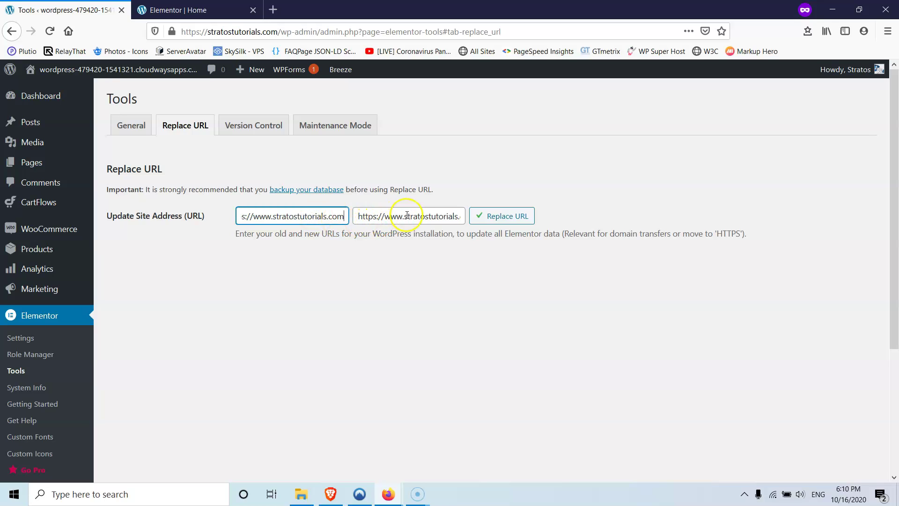
{"action": "left_click", "coordinate": [406, 216]}
{"action": "key", "text": "ctrl+a"}
{"action": "left_click", "coordinate": [406, 217]}
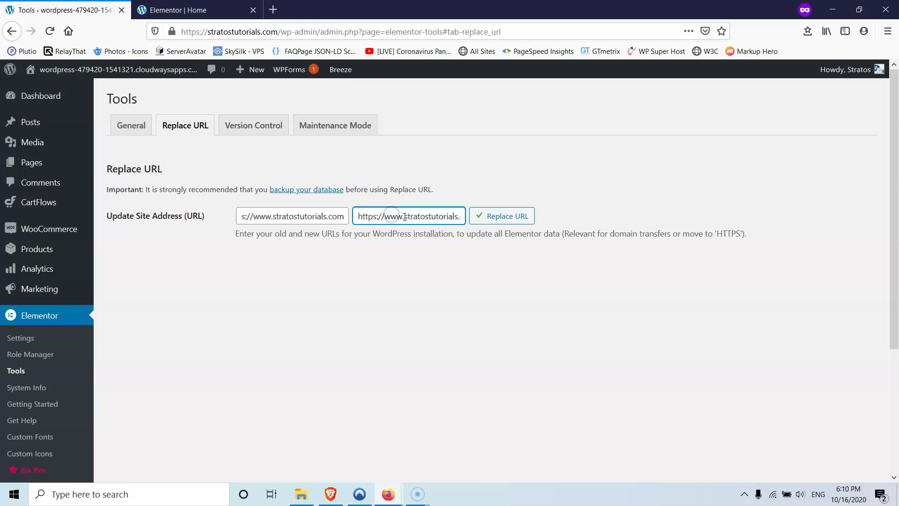
{"action": "left_click_drag", "start_coordinate": [401, 217], "coordinate": [384, 216]}
{"action": "key", "text": "BackSpace"}
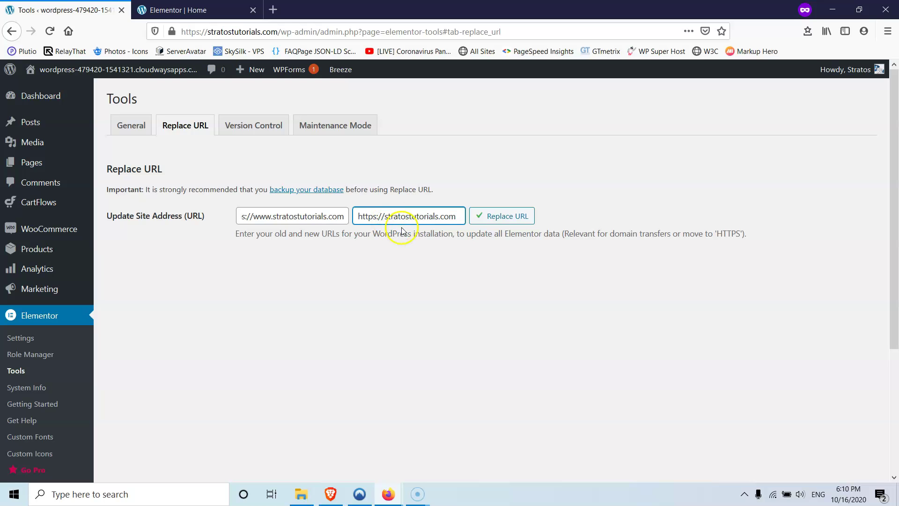
{"action": "left_click", "coordinate": [485, 218]}
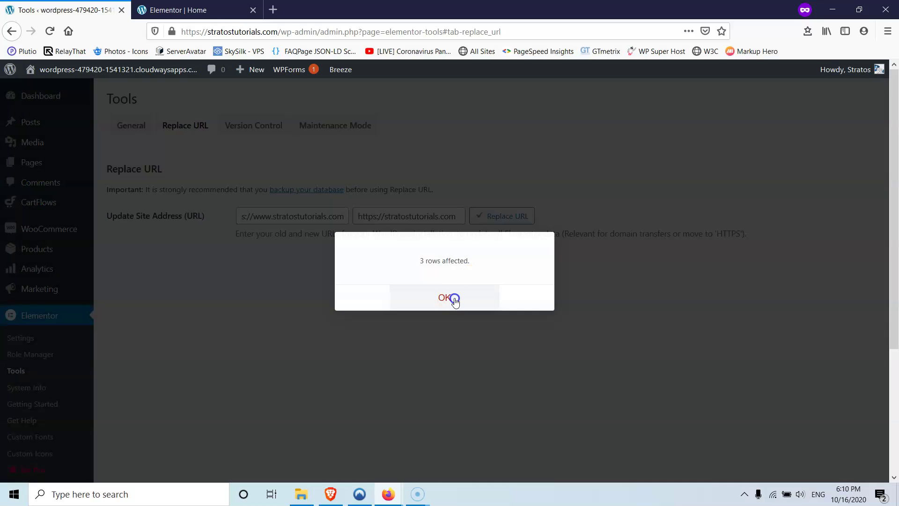
{"action": "left_click", "coordinate": [451, 297]}
{"action": "left_click", "coordinate": [197, 9]}
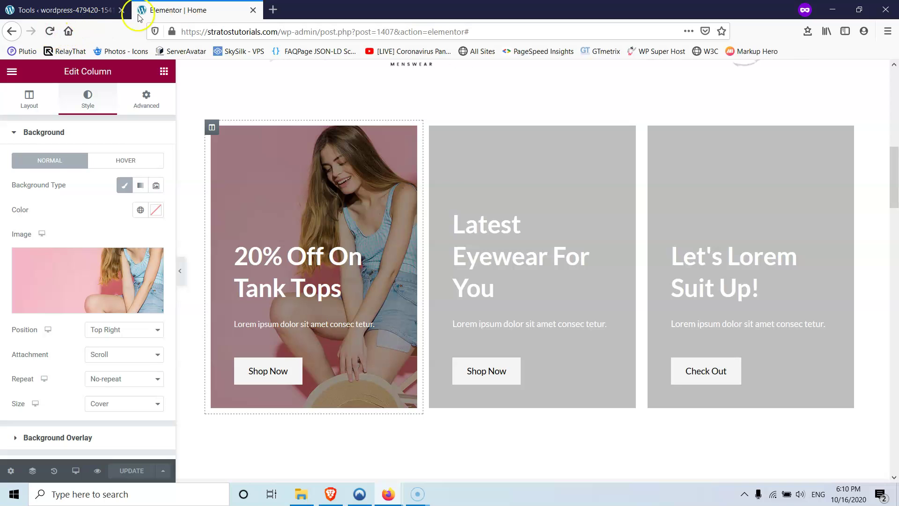
- Open the live site in a new tab and scroll through the homepage
{"action": "key", "text": "ctrl+shift+Tab"}
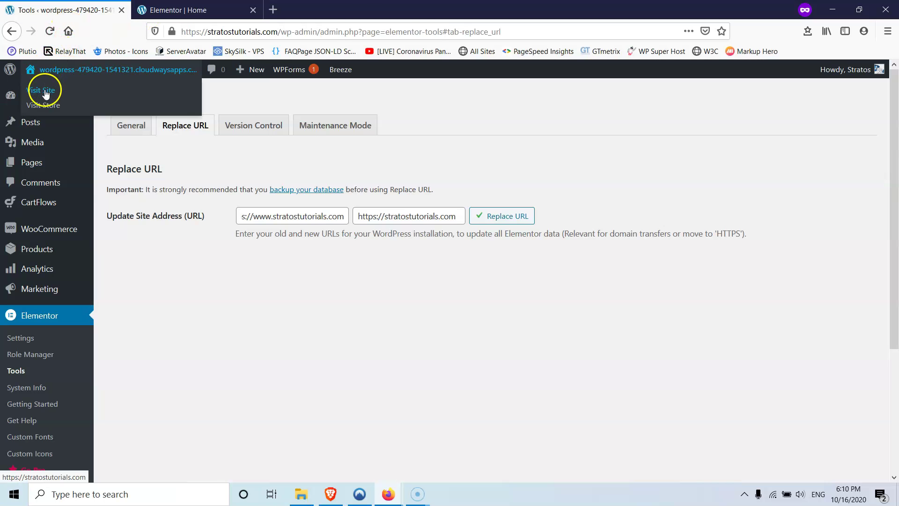
{"action": "right_click", "coordinate": [45, 90]}
{"action": "left_click", "coordinate": [65, 94]}
{"action": "key", "text": "ctrl+Tab"}
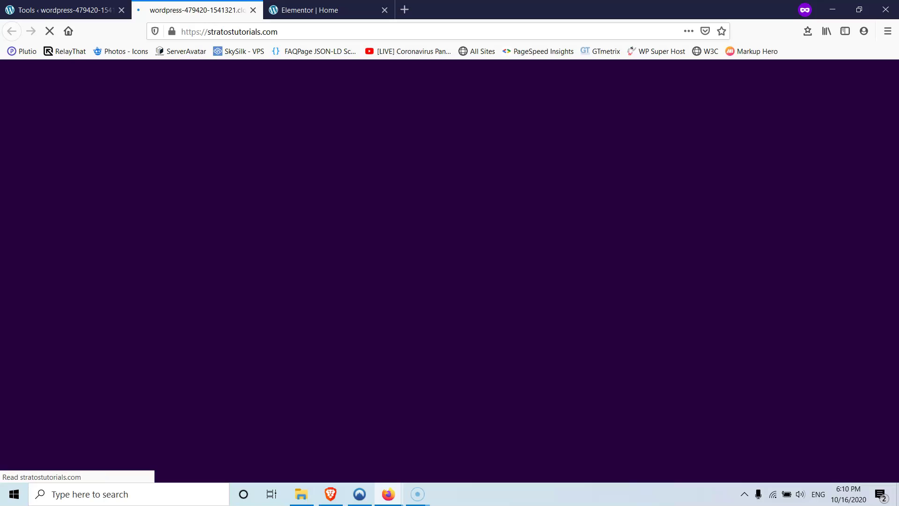
{"action": "scroll", "coordinate": [306, 170], "scroll_direction": "down", "scroll_amount": 10}
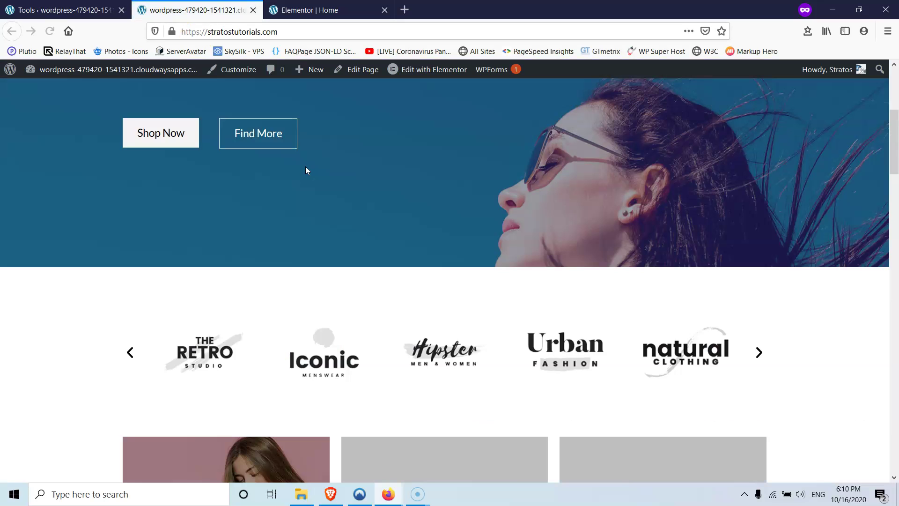
{"action": "scroll", "coordinate": [381, 196], "scroll_direction": "down", "scroll_amount": 5}
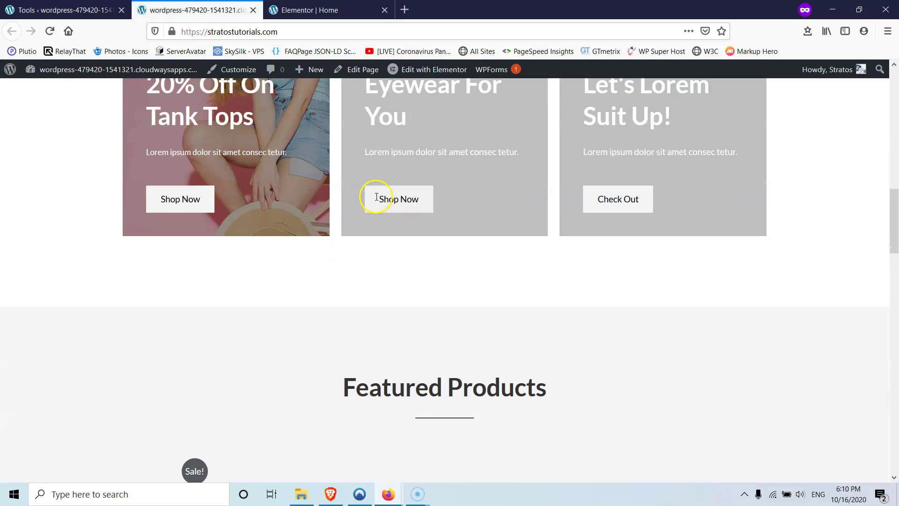
{"action": "scroll", "coordinate": [377, 197], "scroll_direction": "up", "scroll_amount": 5}
{"action": "scroll", "coordinate": [422, 170], "scroll_direction": "up", "scroll_amount": 4}
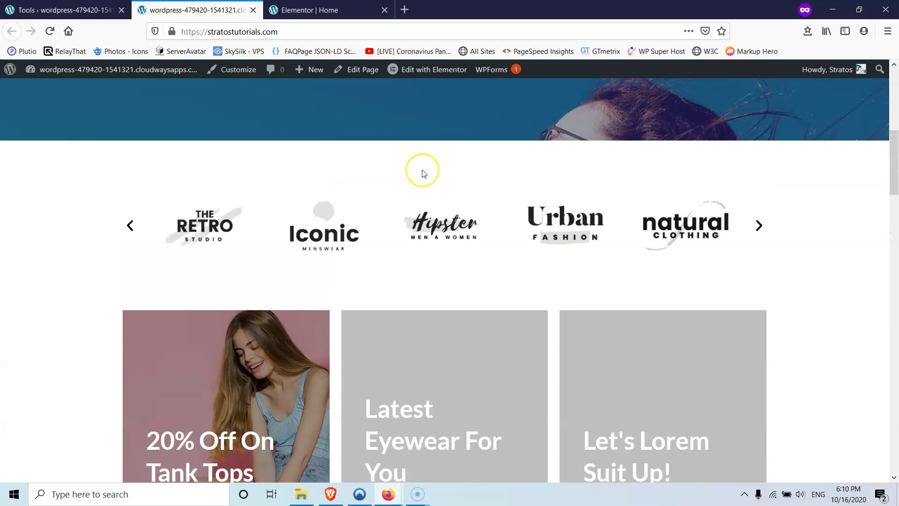
{"action": "scroll", "coordinate": [422, 170], "scroll_direction": "up", "scroll_amount": 6}
{"action": "scroll", "coordinate": [506, 113], "scroll_direction": "up", "scroll_amount": 2}
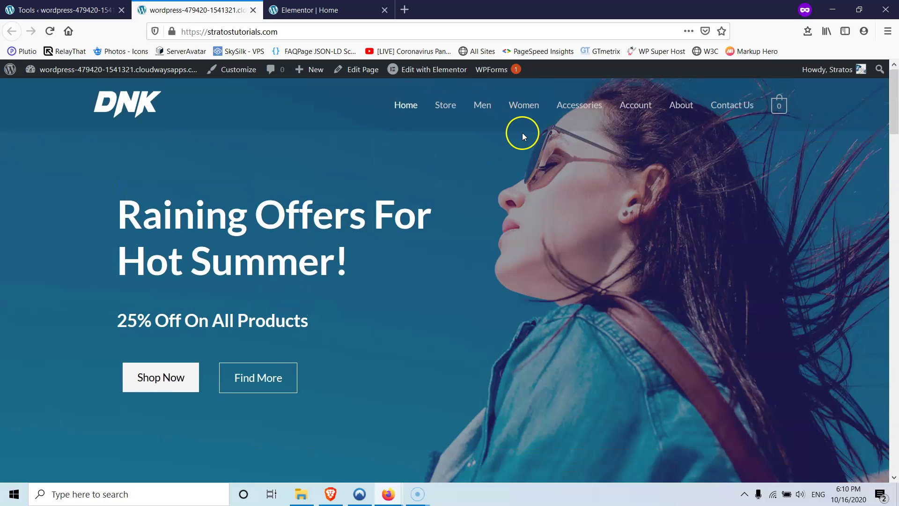
- Browse the Women category page, showing 17 products at £150.00
{"action": "left_click", "coordinate": [524, 106]}
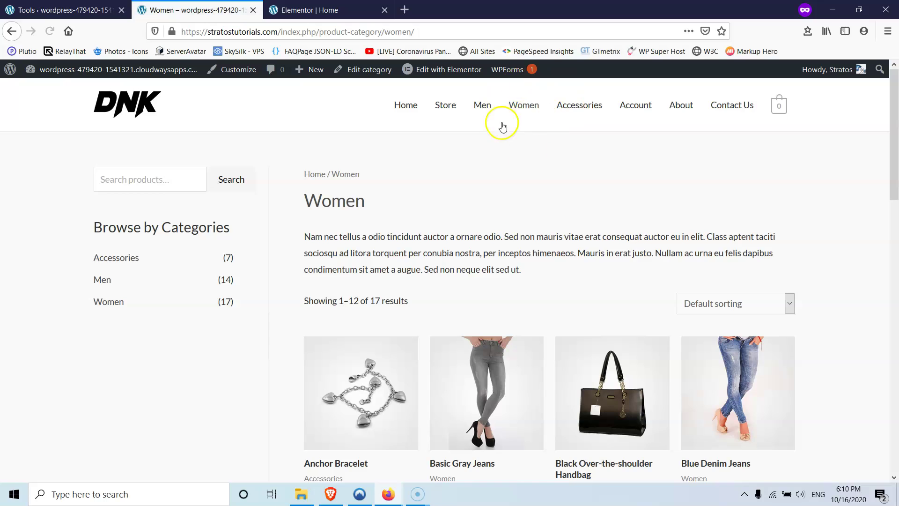
{"action": "scroll", "coordinate": [515, 140], "scroll_direction": "down", "scroll_amount": 5}
{"action": "scroll", "coordinate": [464, 189], "scroll_direction": "down", "scroll_amount": 10}
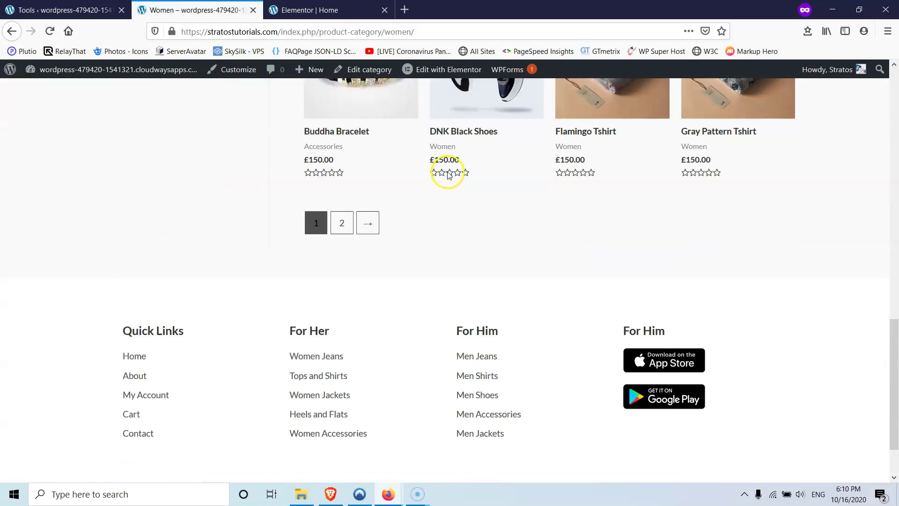
{"action": "mouse_move", "coordinate": [388, 496]}
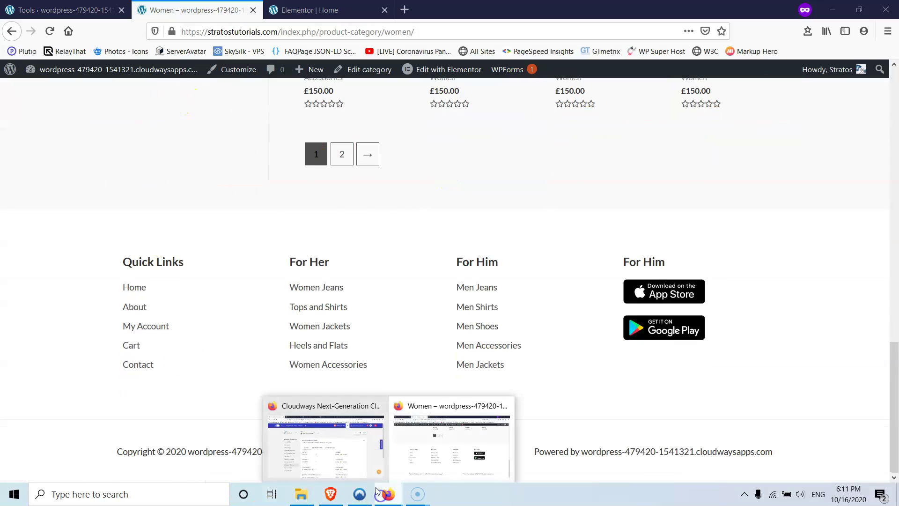
{"action": "left_click", "coordinate": [340, 450]}
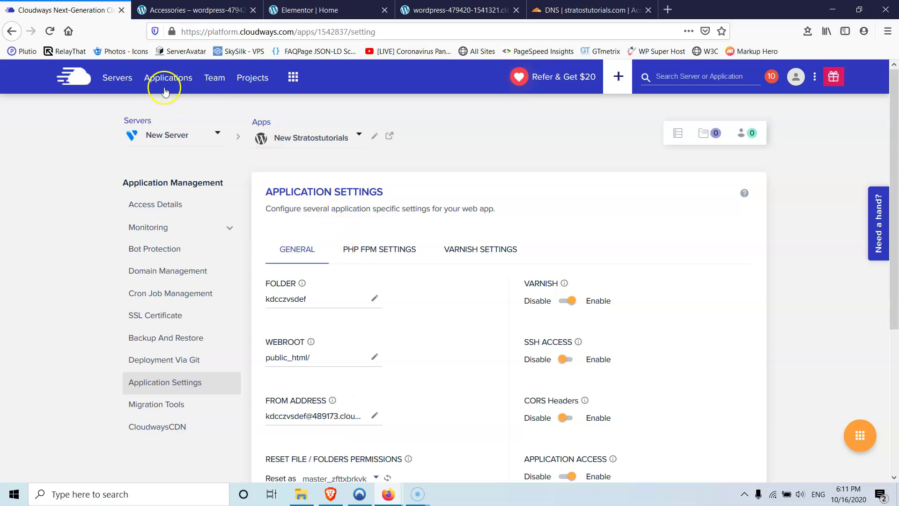
- Switch to the Servers list and inspect the VultrHF 1GB server's action menu without choosing anything
{"action": "left_click", "coordinate": [153, 79]}
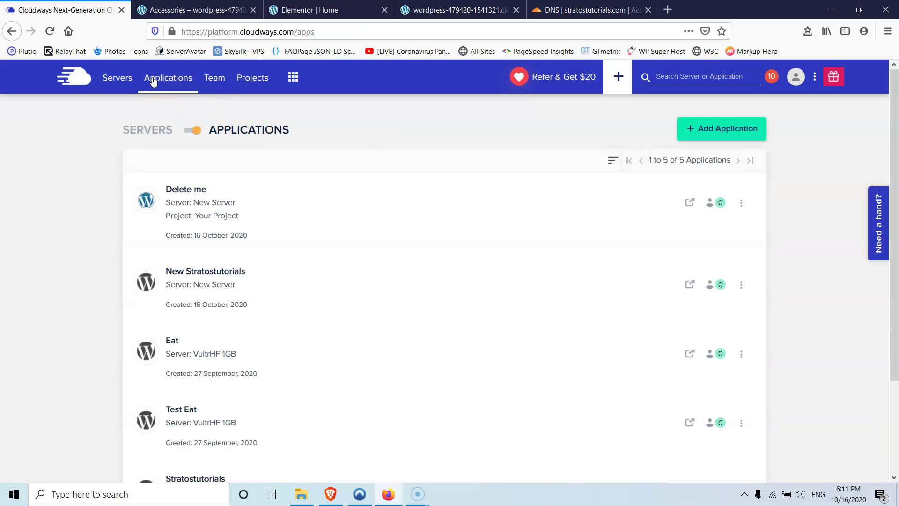
{"action": "scroll", "coordinate": [197, 192], "scroll_direction": "down", "scroll_amount": 3}
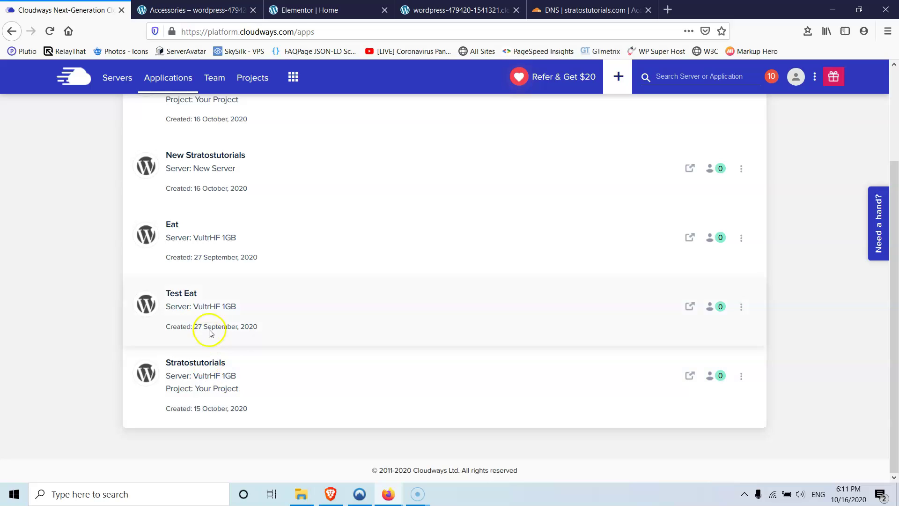
{"action": "scroll", "coordinate": [208, 308], "scroll_direction": "up", "scroll_amount": 3}
{"action": "left_click", "coordinate": [188, 131]}
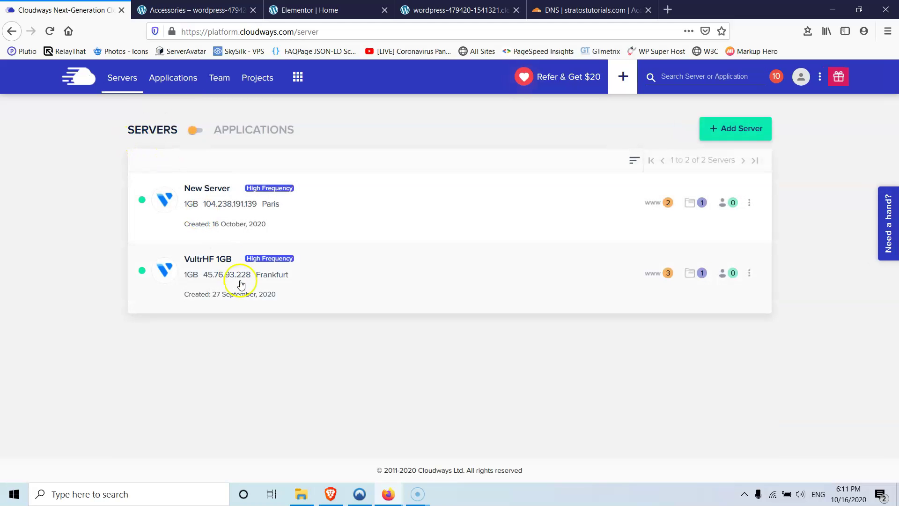
{"action": "left_click", "coordinate": [749, 274]}
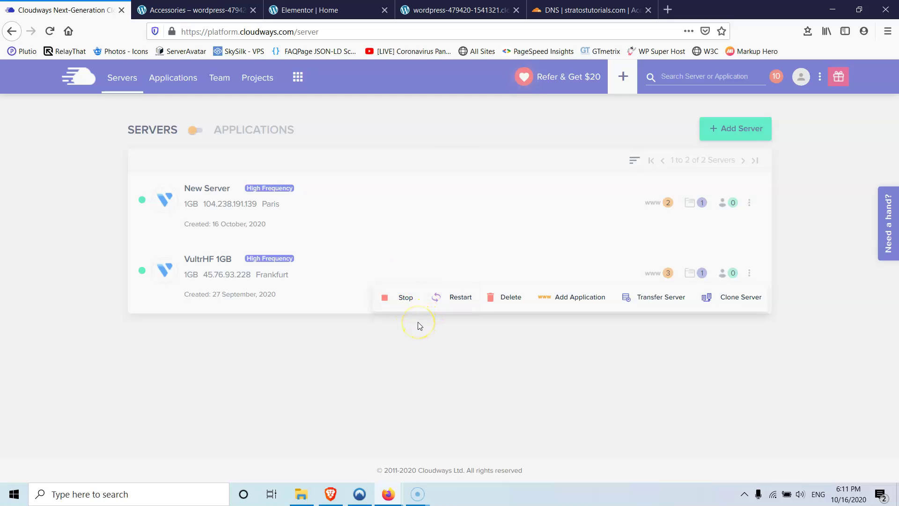
{"action": "left_click", "coordinate": [398, 360]}
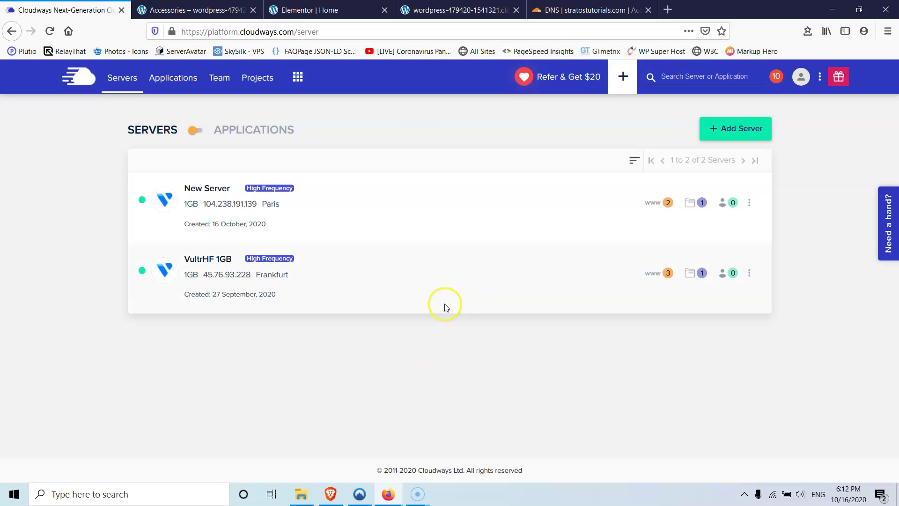
- Open the homepage from the old cloudwaysapps Accessories tab, triggering a security-risk warning
{"action": "left_click", "coordinate": [211, 10]}
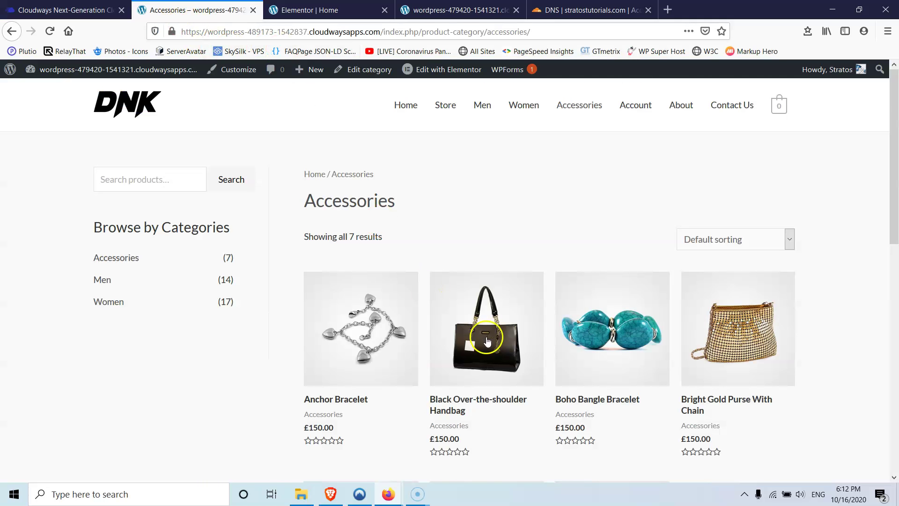
{"action": "scroll", "coordinate": [440, 173], "scroll_direction": "down", "scroll_amount": 5}
{"action": "scroll", "coordinate": [408, 267], "scroll_direction": "up", "scroll_amount": 5}
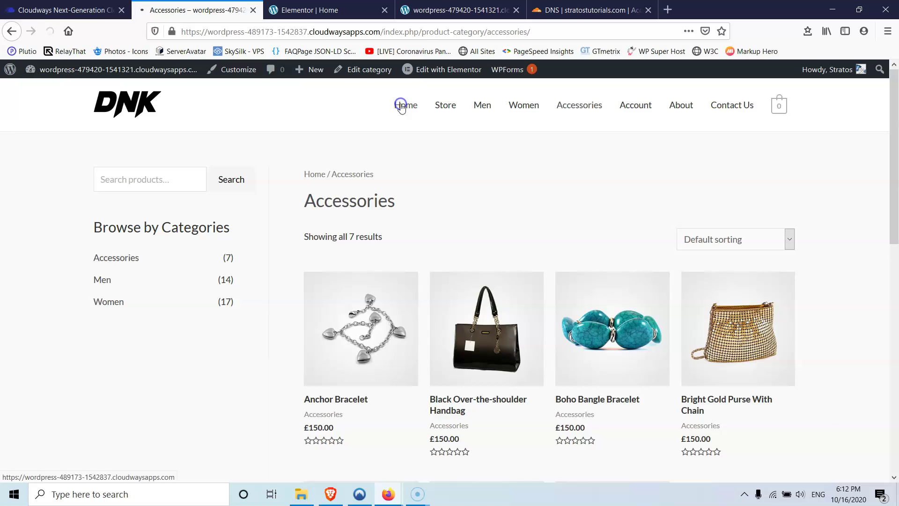
{"action": "left_click", "coordinate": [403, 104]}
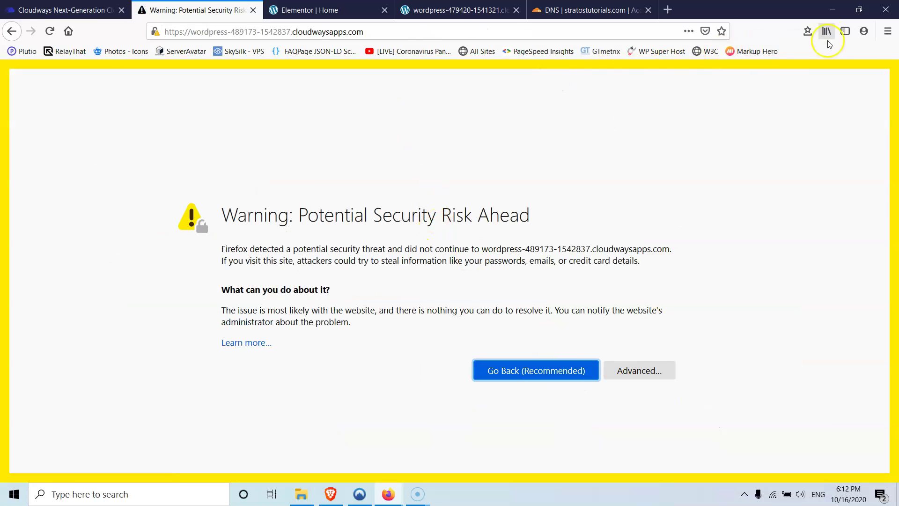
- Open a fresh Firefox private window ready for a web address
{"action": "left_click", "coordinate": [888, 34]}
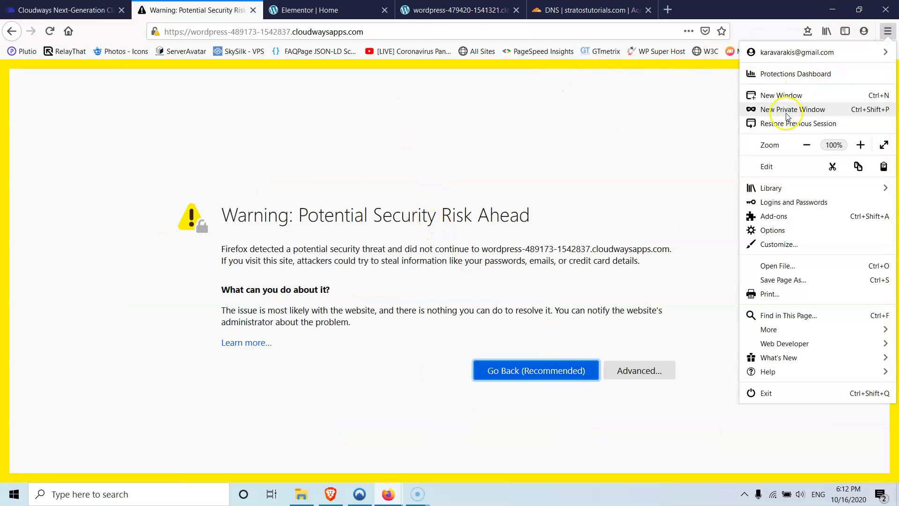
{"action": "left_click", "coordinate": [771, 112]}
{"action": "left_click", "coordinate": [330, 35]}
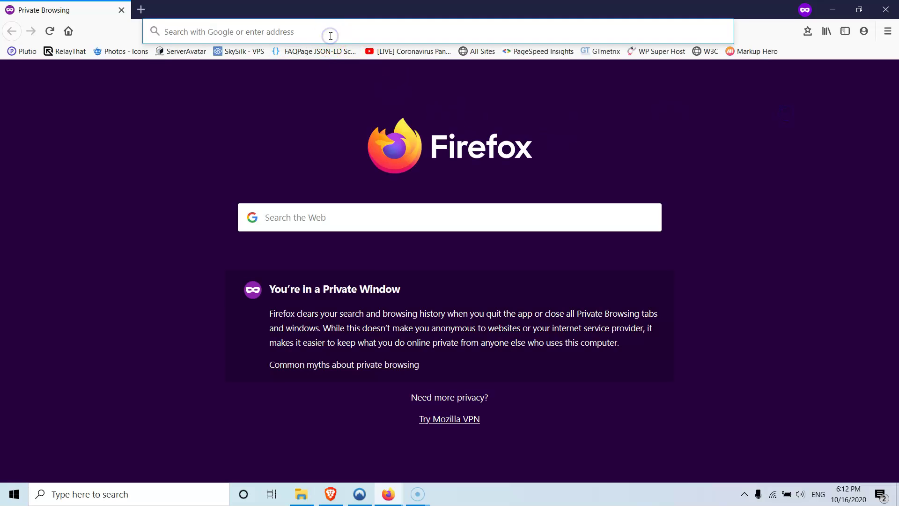
{"action": "type", "text": "https://www.stratostutorials.com"}
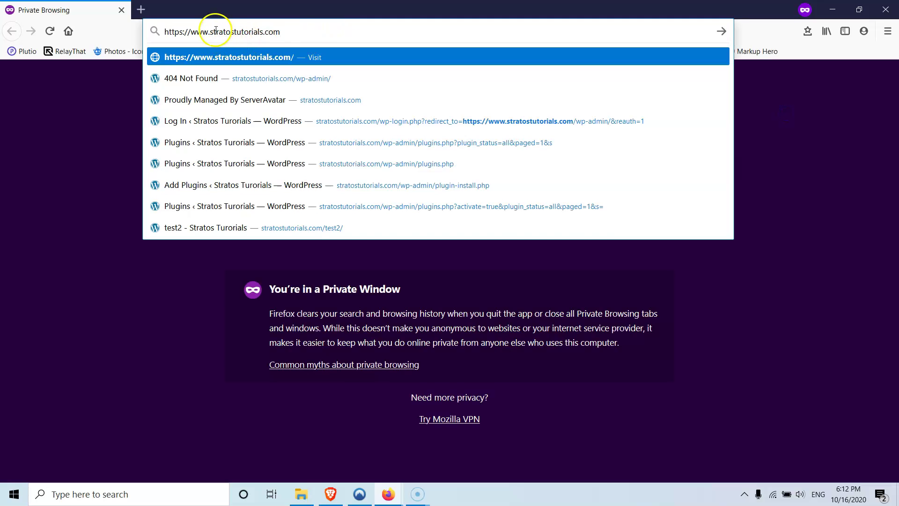
{"action": "left_click_drag", "start_coordinate": [210, 32], "coordinate": [98, 44]}
{"action": "key", "text": "BackSpace"}
{"action": "key", "text": "Return"}
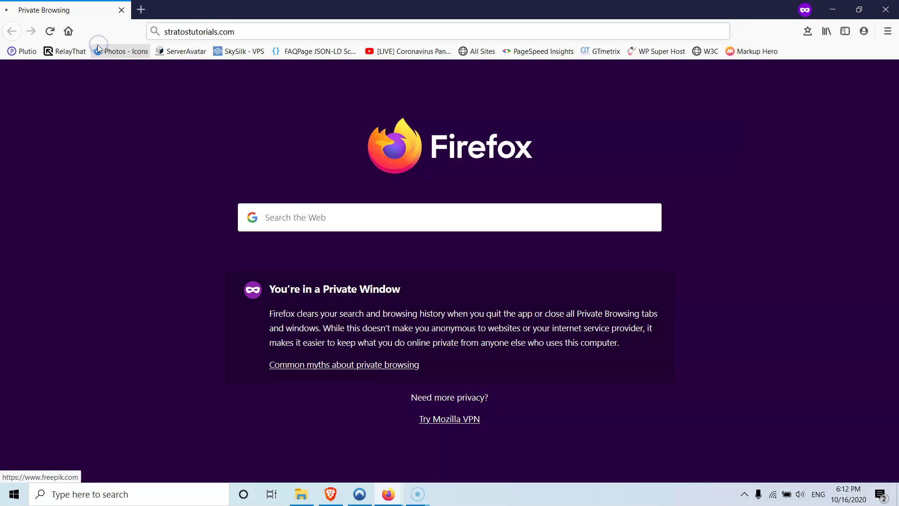
{"action": "scroll", "coordinate": [672, 204], "scroll_direction": "down", "scroll_amount": 20}
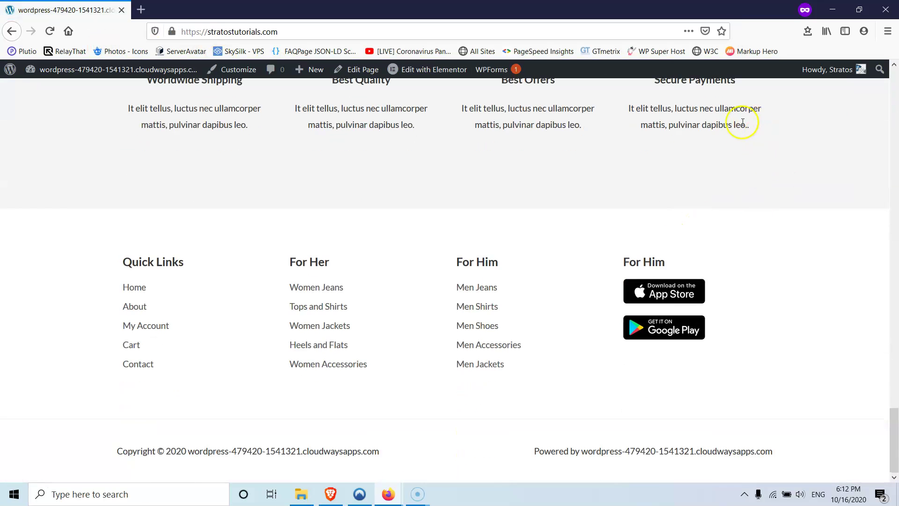
{"action": "scroll", "coordinate": [747, 152], "scroll_direction": "up", "scroll_amount": 5}
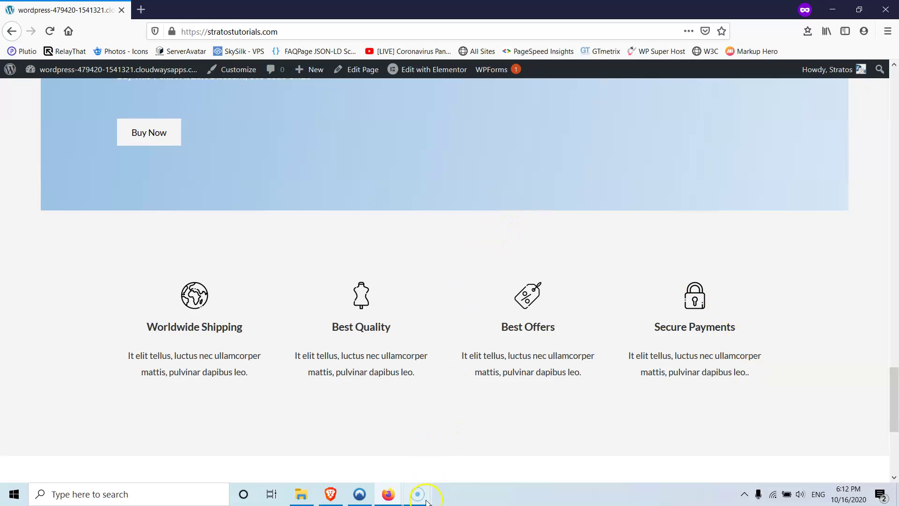
{"action": "mouse_move", "coordinate": [421, 500]}
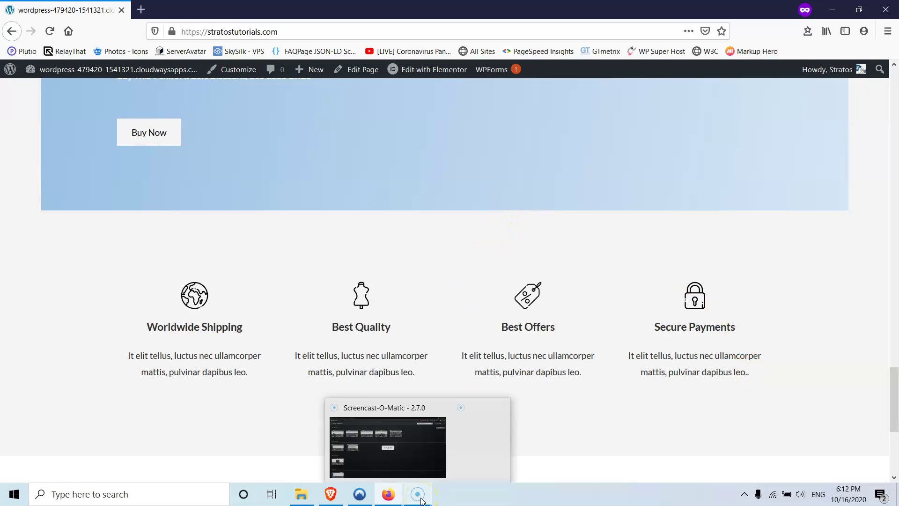